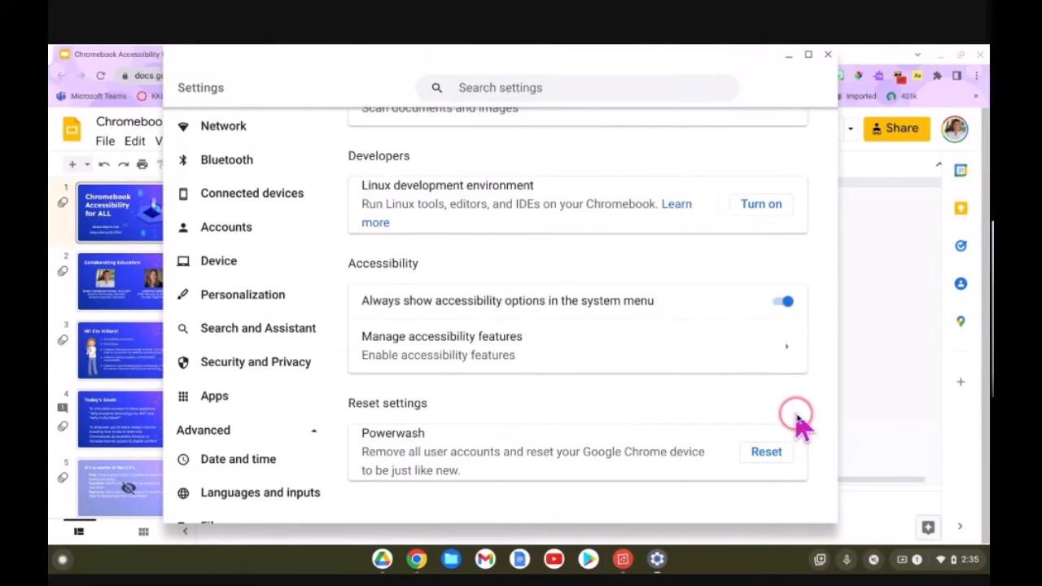
- Examine the Accessibility entry in the system's quick settings
left_click(936, 567)
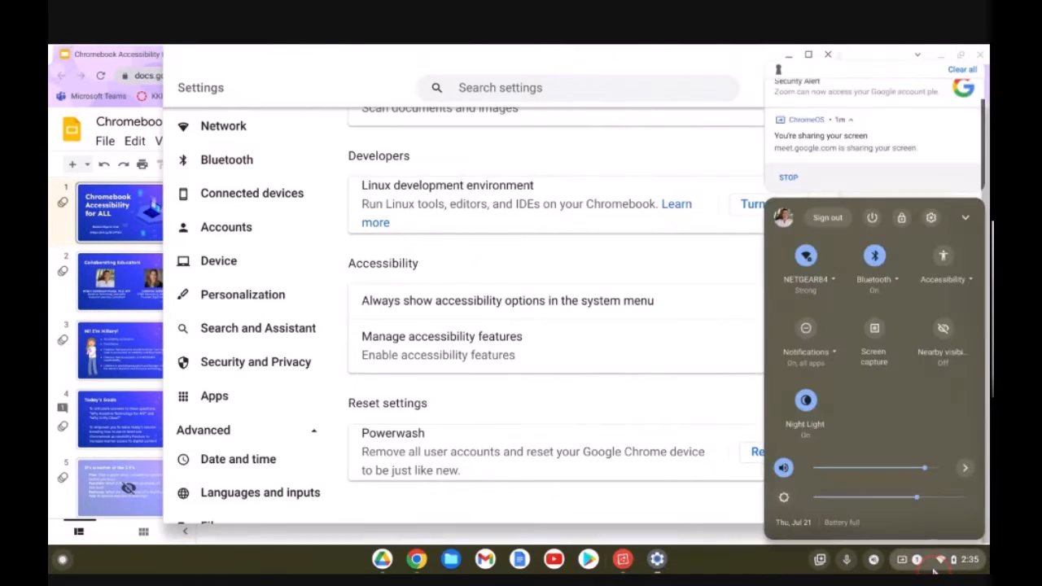
left_click(939, 248)
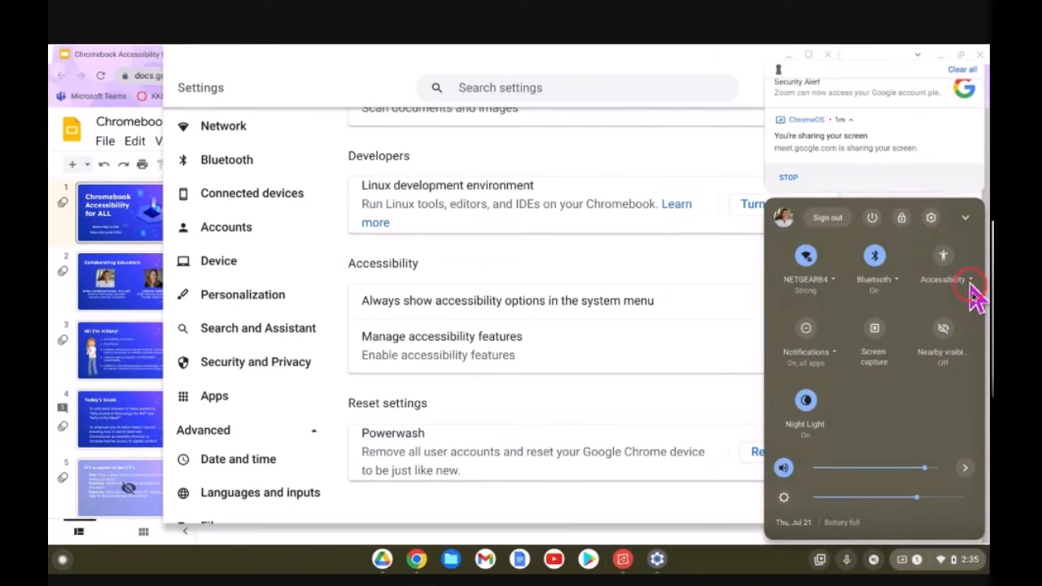
left_click(943, 262)
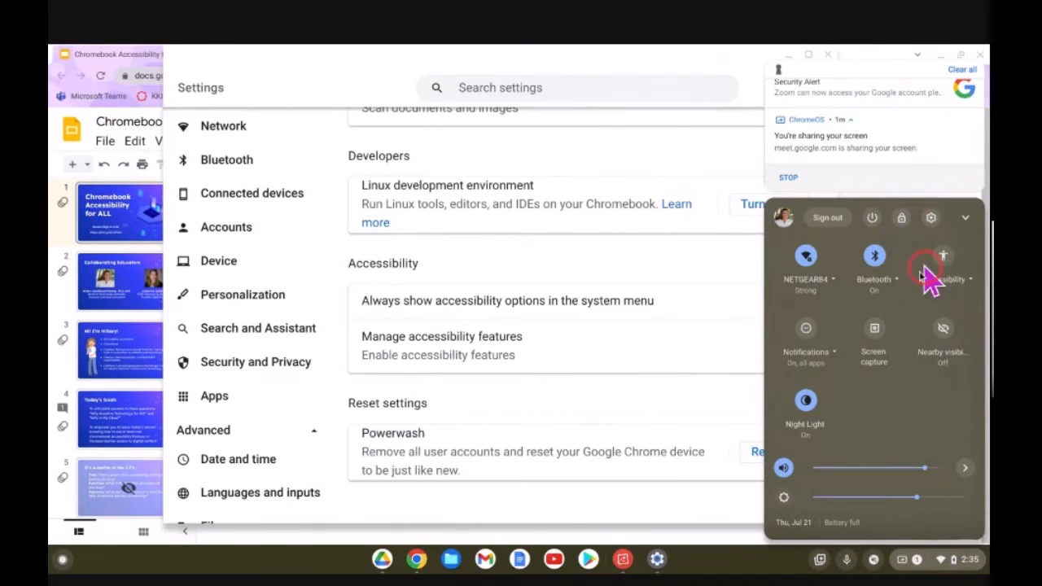
- Turn off the option to always show accessibility options in the system menu, and recheck the quick settings
left_click(672, 267)
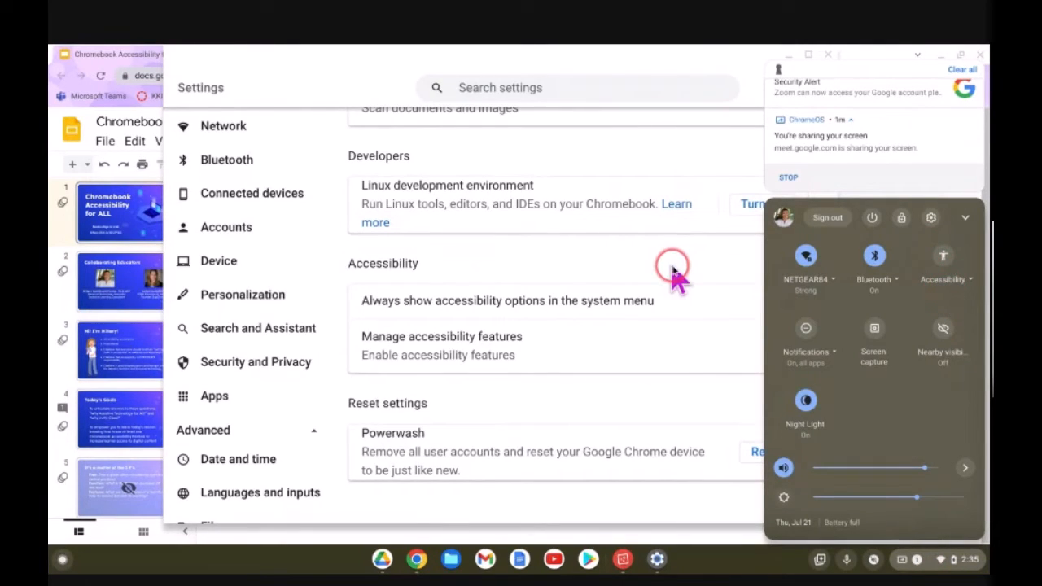
left_click(700, 302)
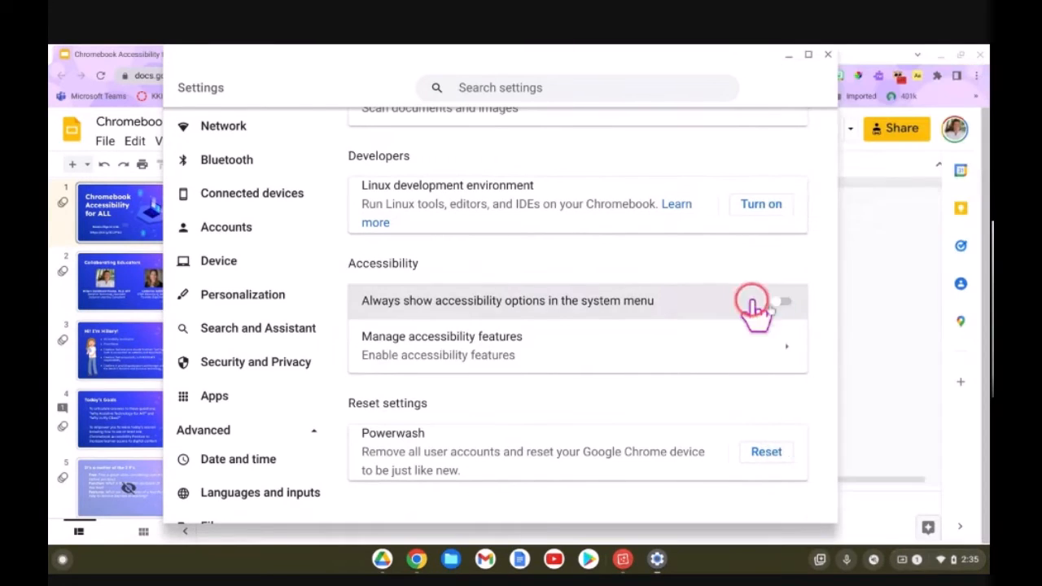
left_click(954, 562)
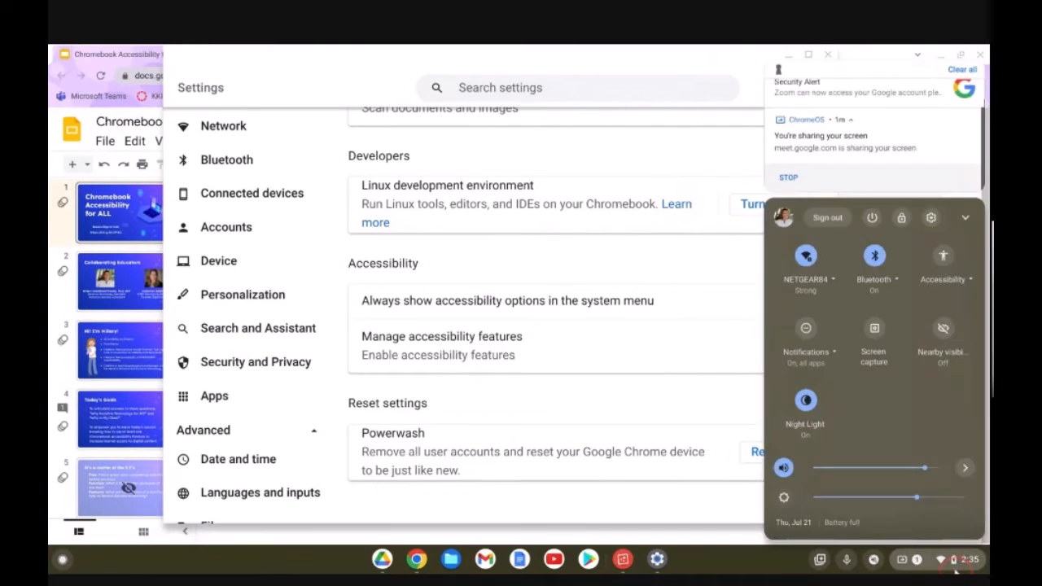
- Look over the Manage accessibility features page and check the quick settings for the Accessibility entry
left_click(731, 405)
left_click(706, 361)
scroll(675, 310, "down", 3)
scroll(675, 309, "up", 3)
left_click(379, 143)
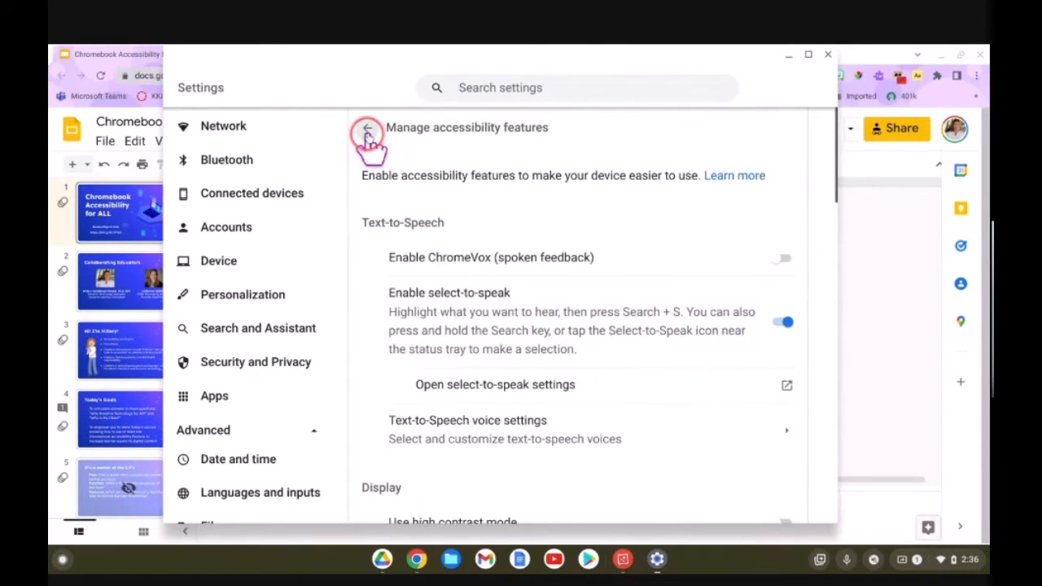
left_click(955, 562)
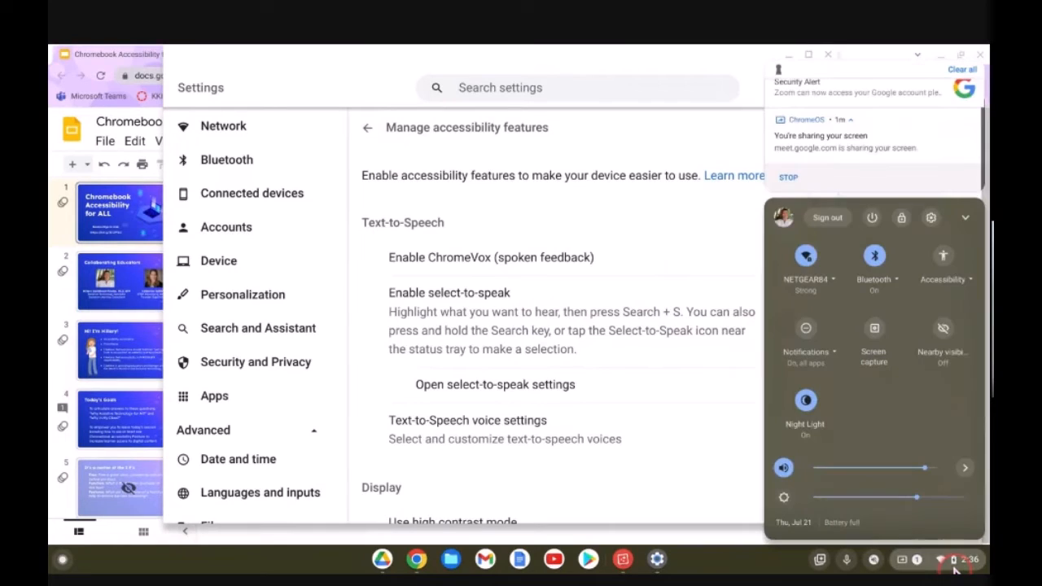
- Return to the main Accessibility section and turn on always showing accessibility options in the system menu
left_click(370, 130)
left_click(785, 303)
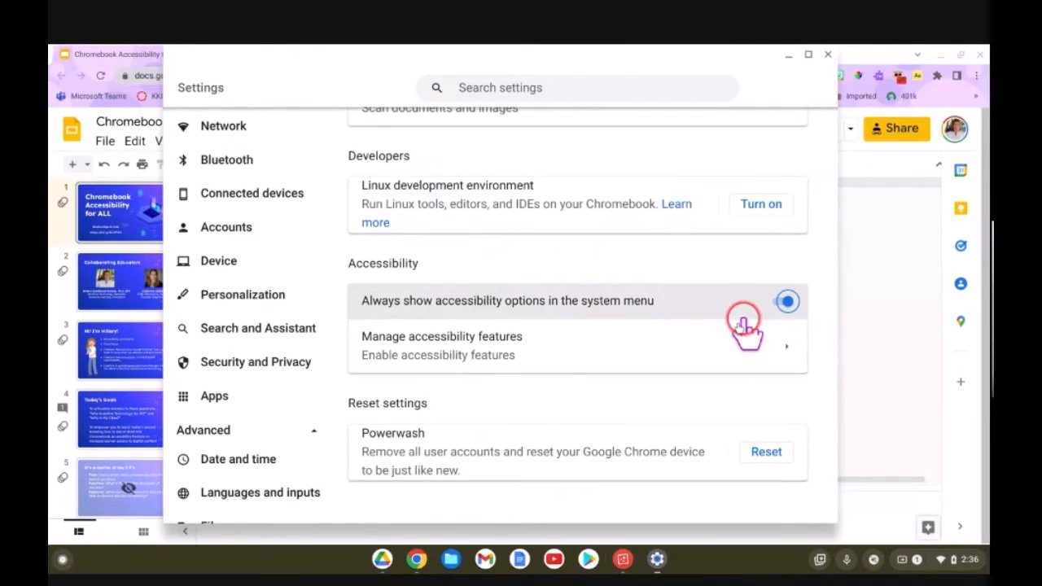
- Open Manage accessibility features and review the Text-to-Speech, Display, and Keyboard and text input options
left_click(788, 363)
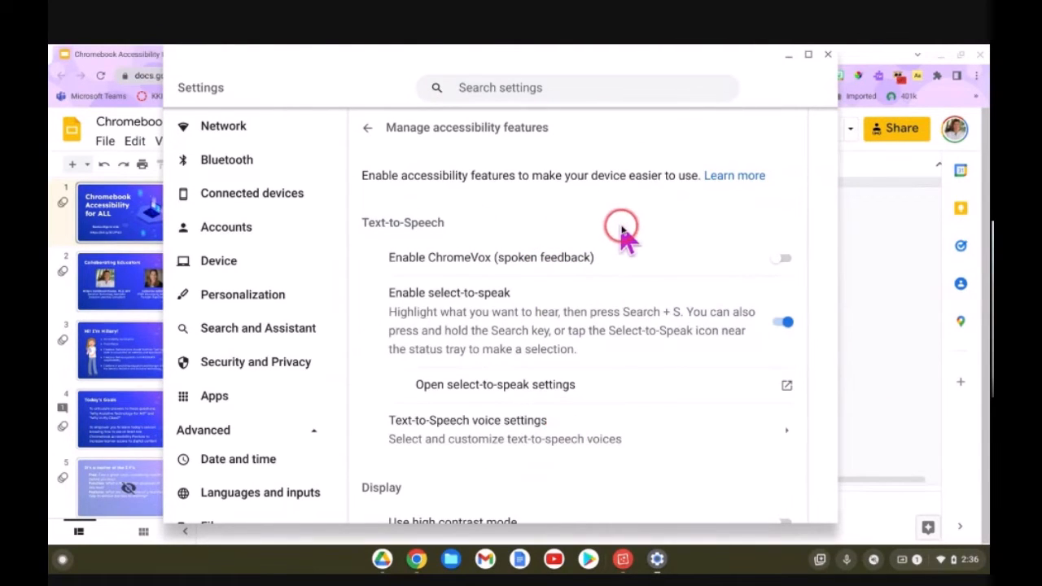
scroll(625, 234, "down", 1)
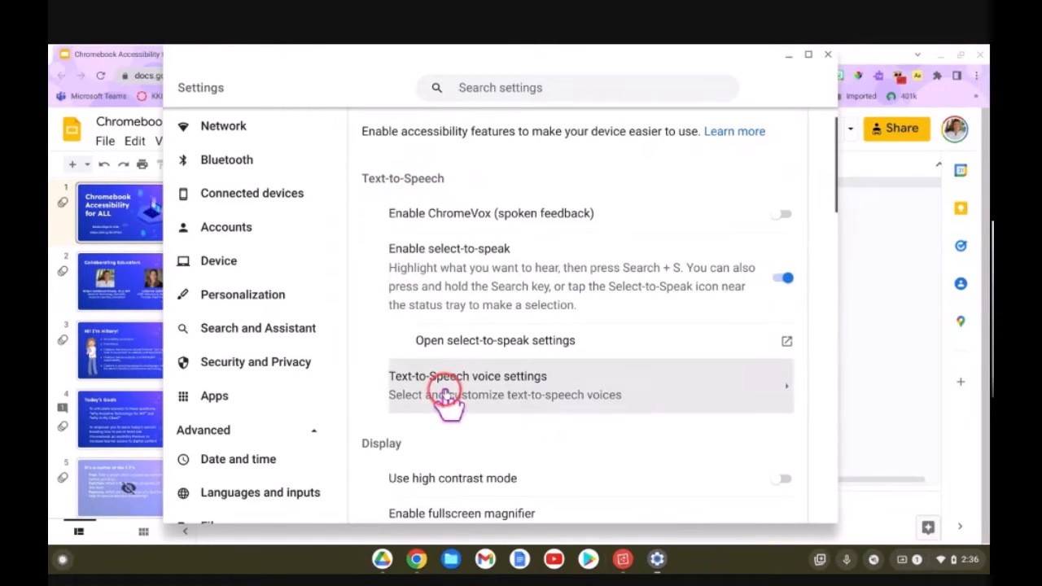
scroll(448, 411, "down", 8)
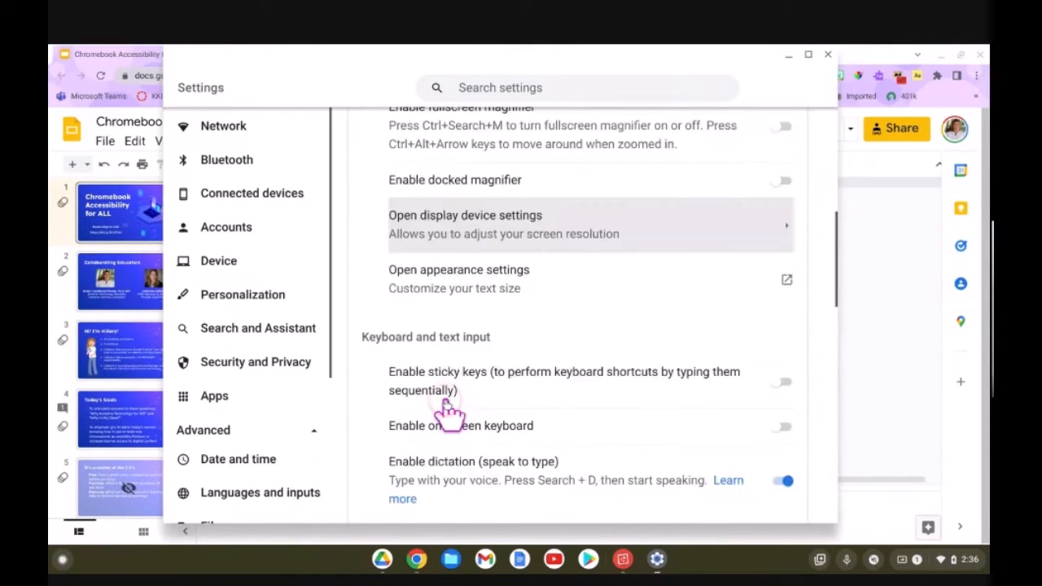
scroll(451, 412, "down", 3)
scroll(451, 411, "up", 10)
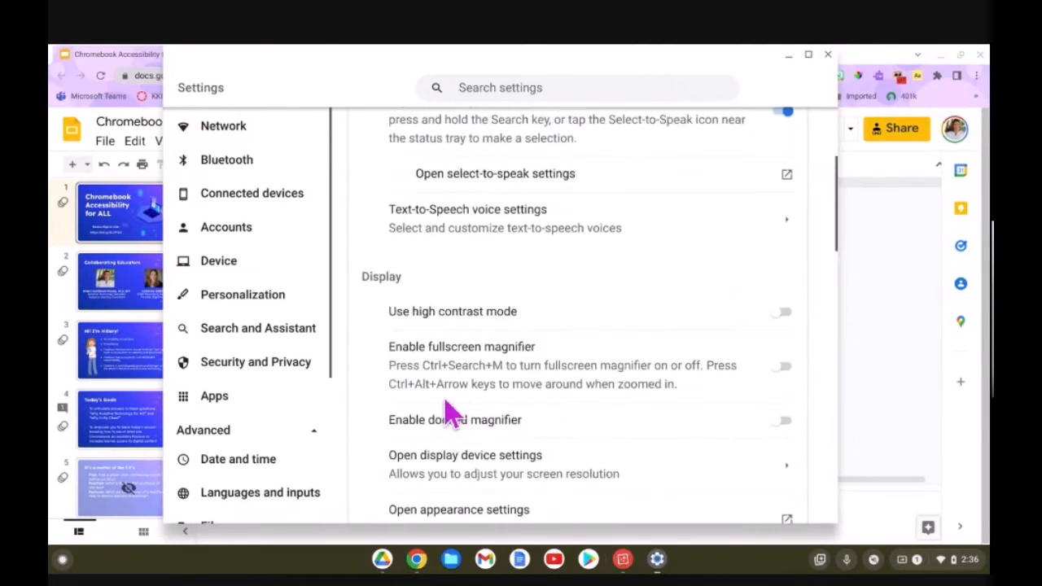
scroll(449, 413, "up", 1)
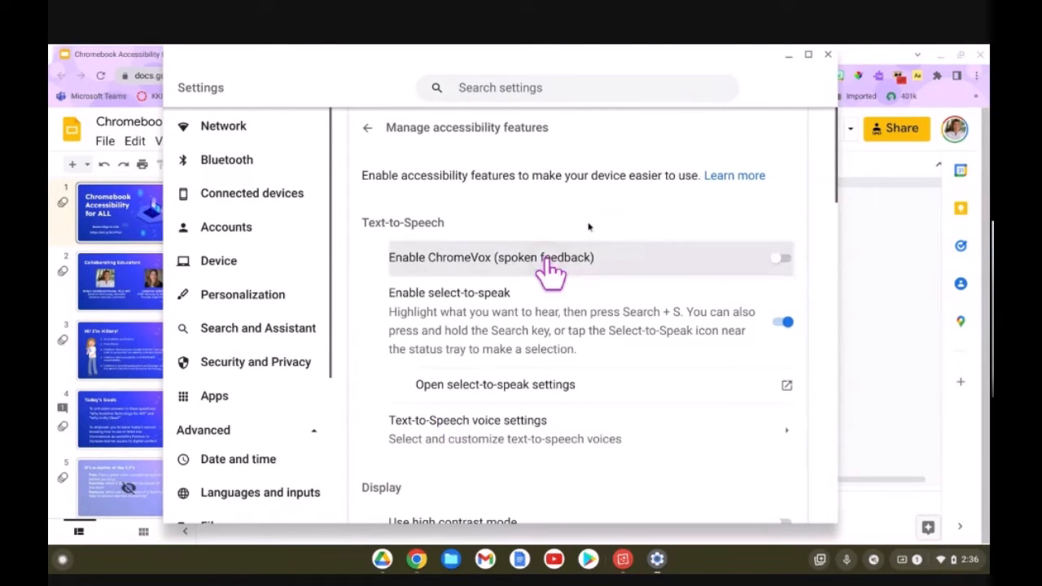
left_click(703, 293)
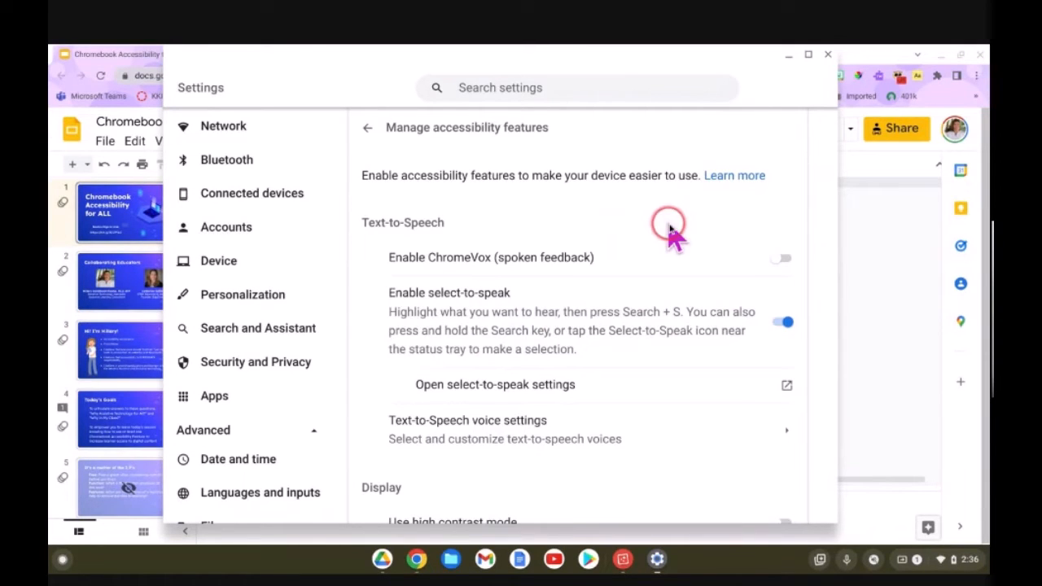
- Enable ChromeVox spoken feedback and open the ChromeVox tutorial
left_click(784, 258)
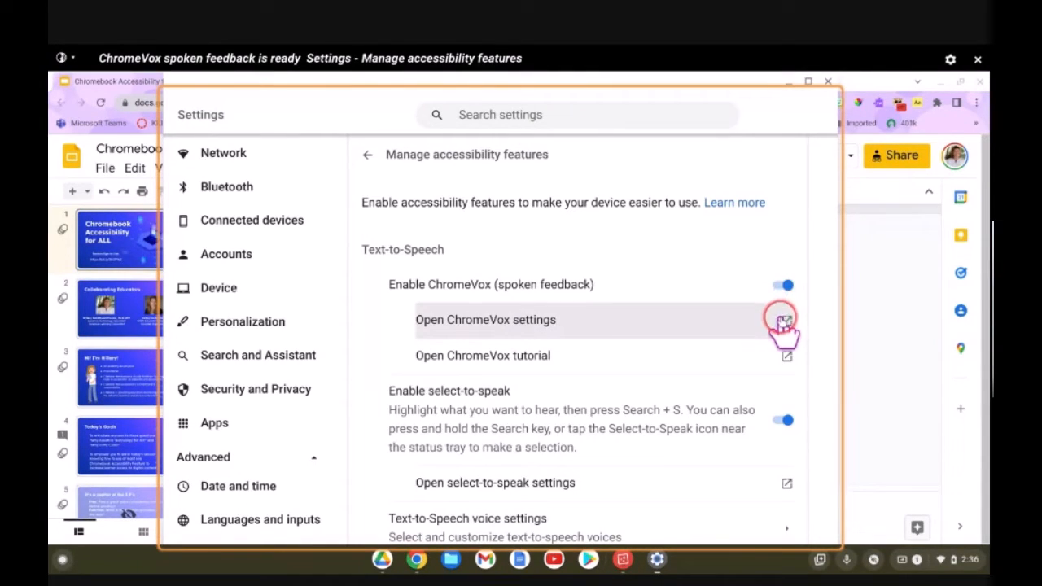
left_click(785, 358)
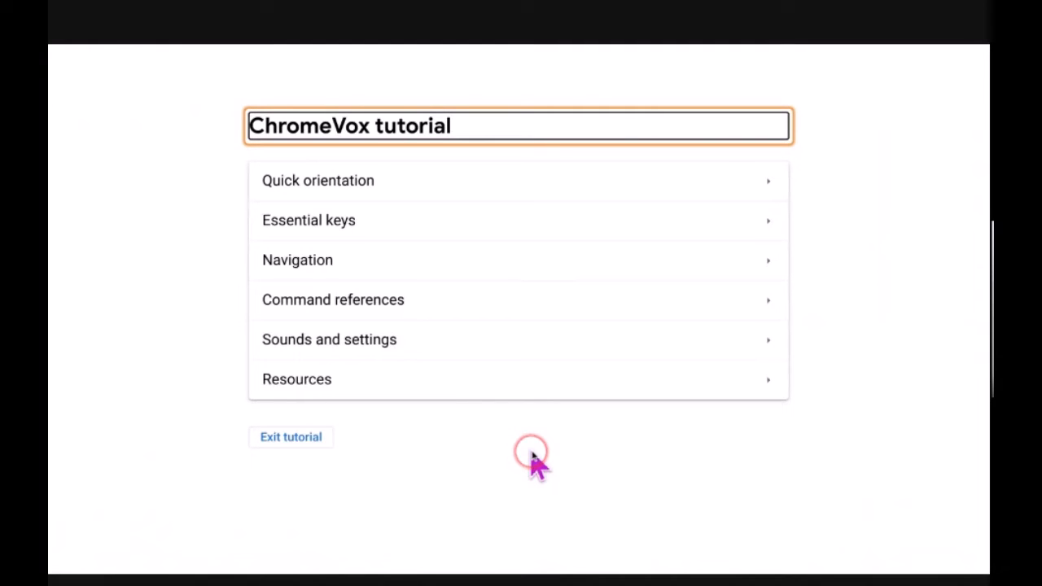
- Move the ChromeVox focus through the tutorial topics as far as Navigation
left_click(461, 479)
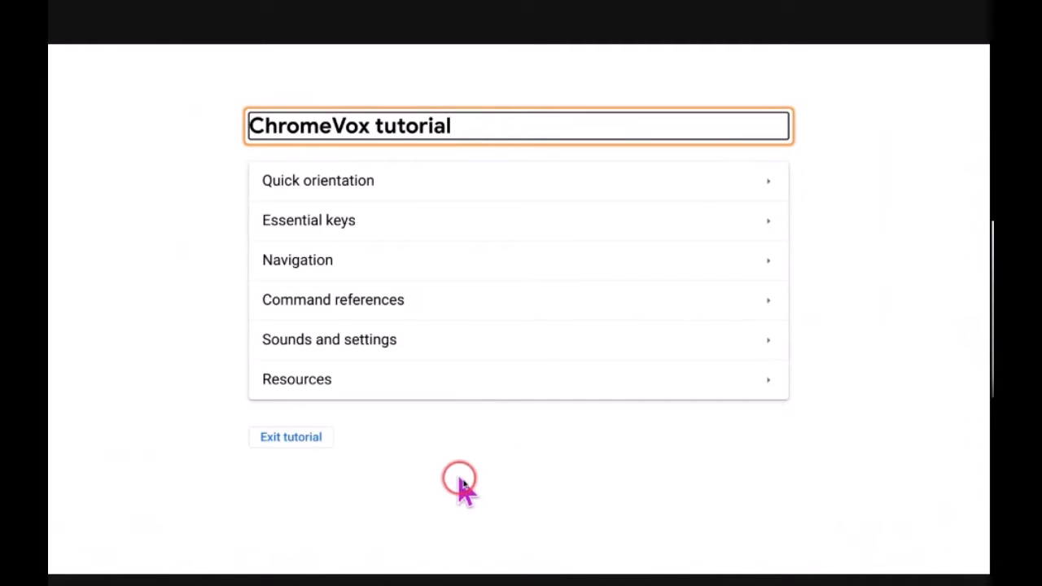
key("Tab")
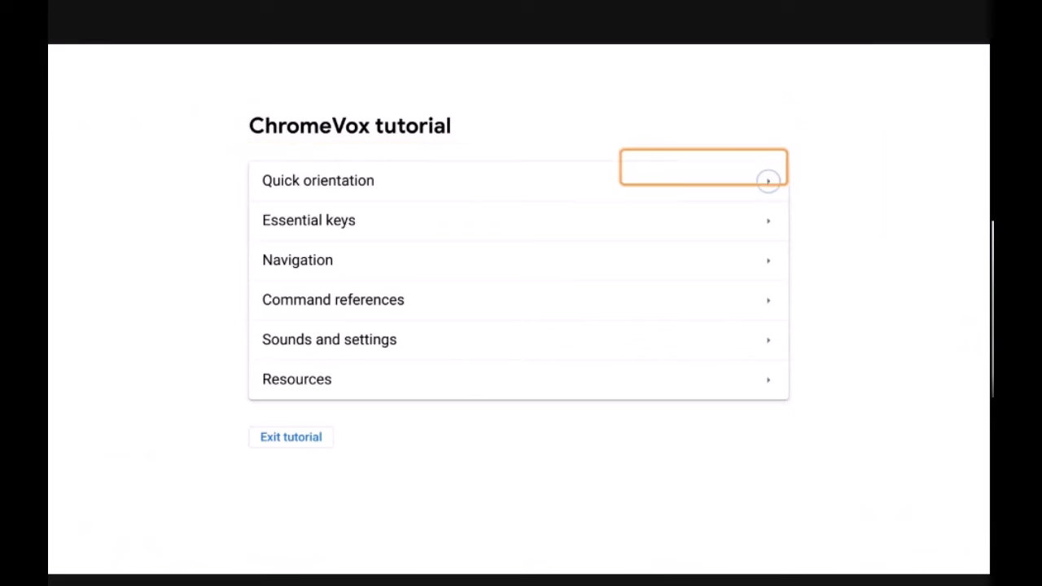
key("Tab")
key("Tab")
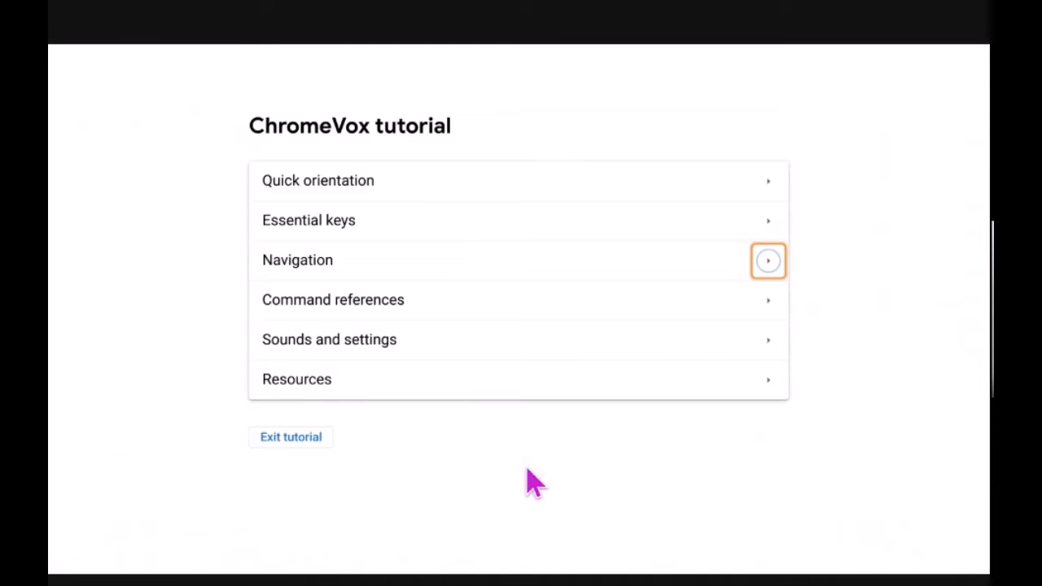
- Exit the ChromeVox tutorial and turn off ChromeVox spoken feedback
left_click(309, 440)
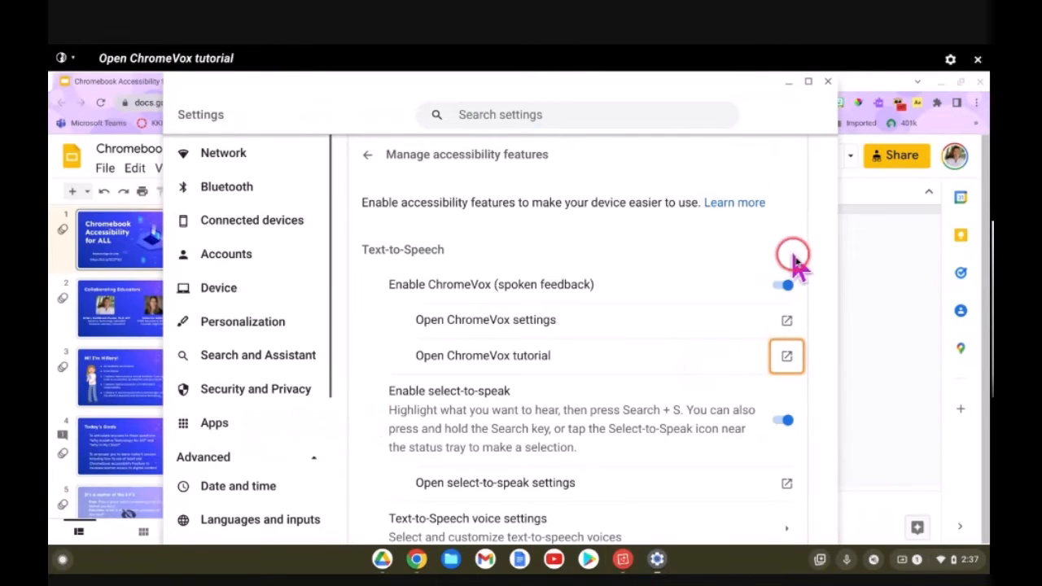
left_click(784, 285)
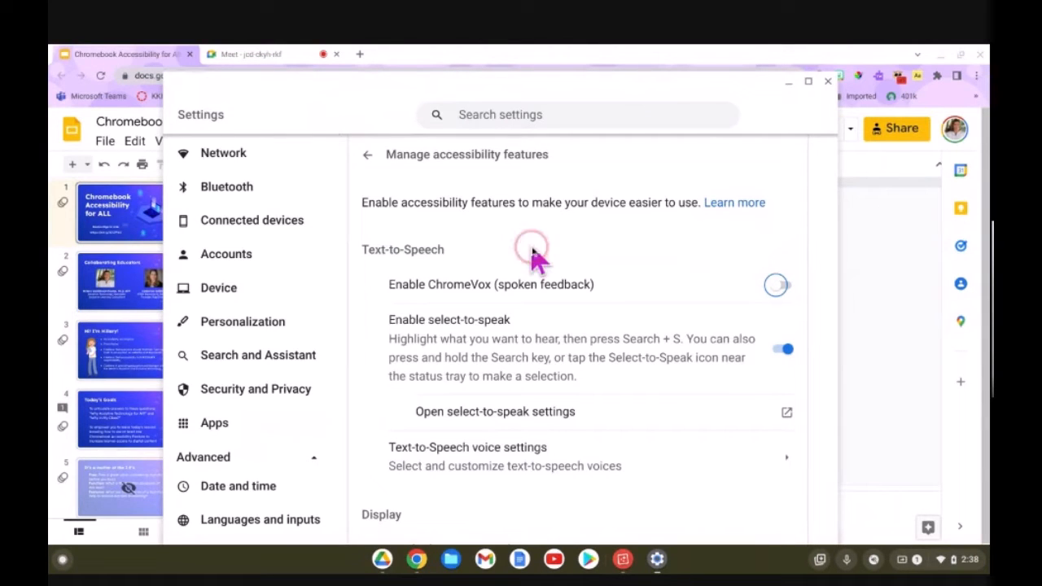
- Turn select-to-speak off and back on, and try activating it from the status tray
scroll(602, 346, "down", 1)
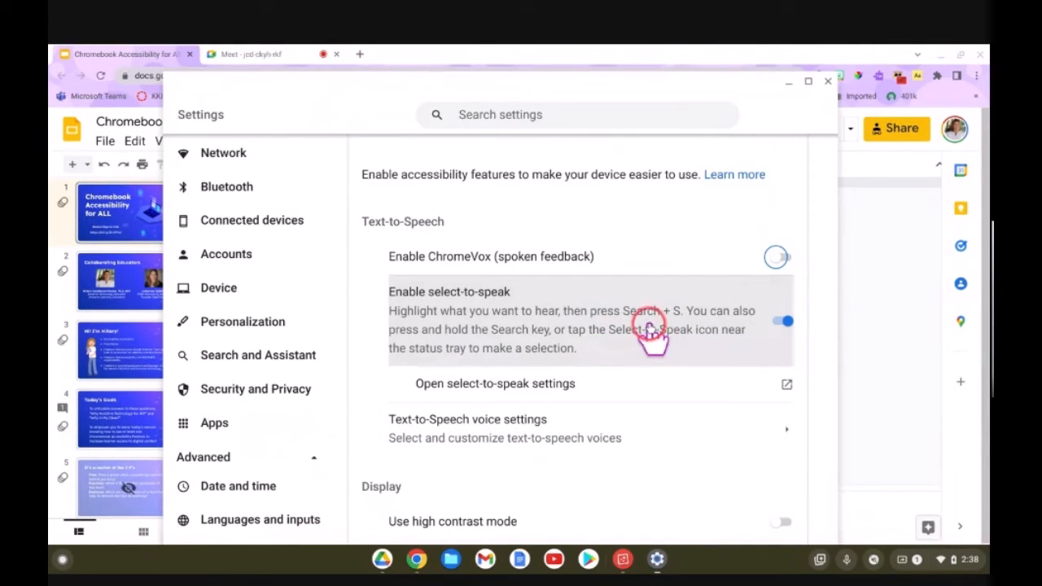
scroll(473, 303, "down", 2)
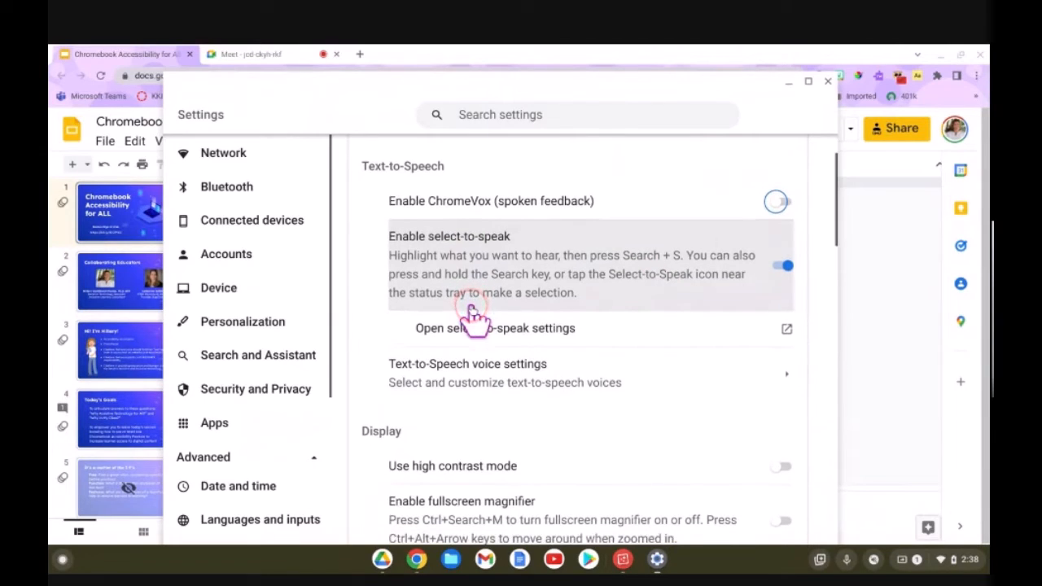
left_click(779, 273)
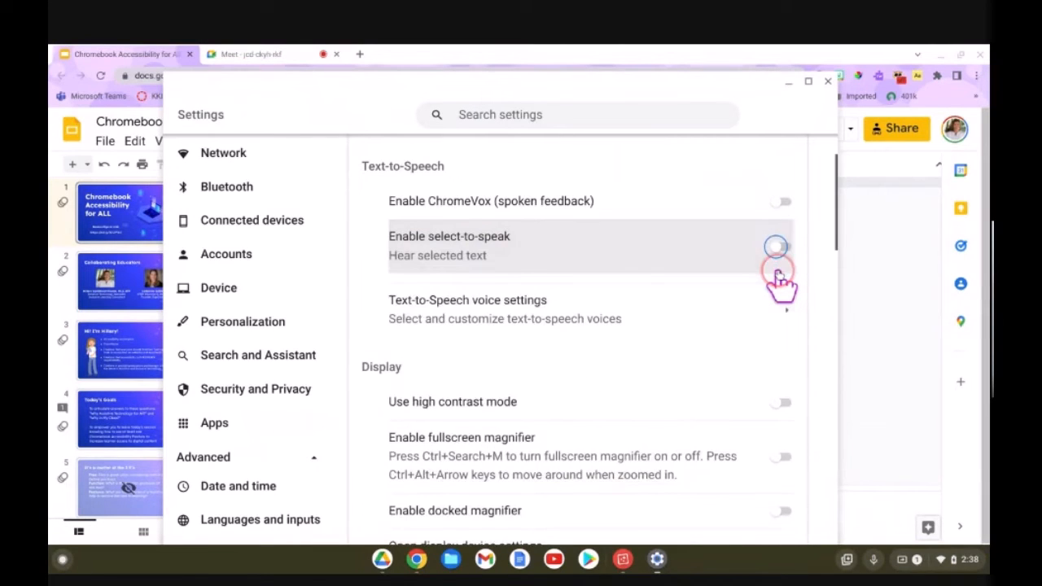
left_click(778, 267)
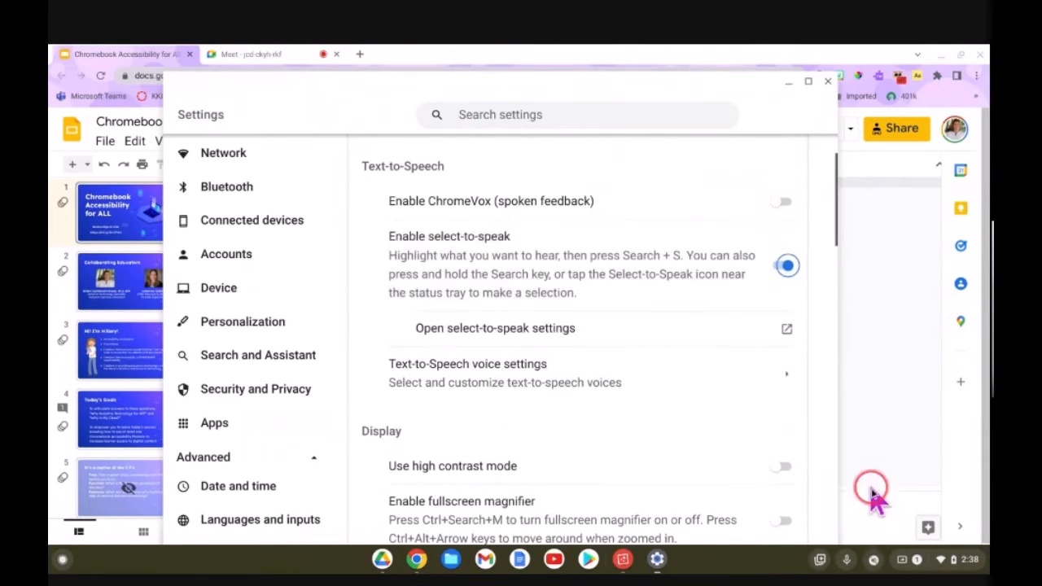
left_click(874, 560)
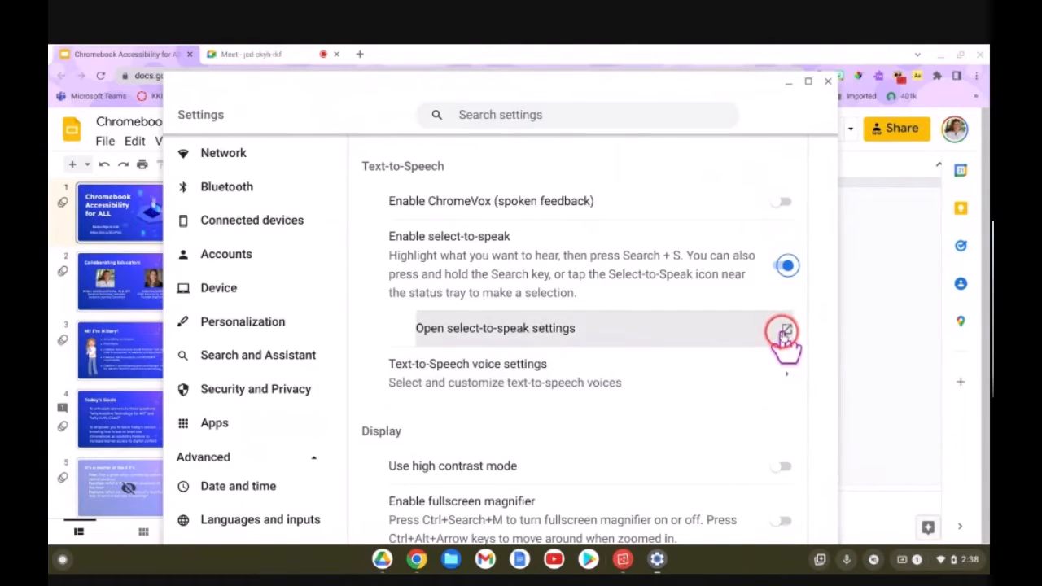
- Open the select-to-speak settings and review the Speech and Highlighting options
left_click(786, 329)
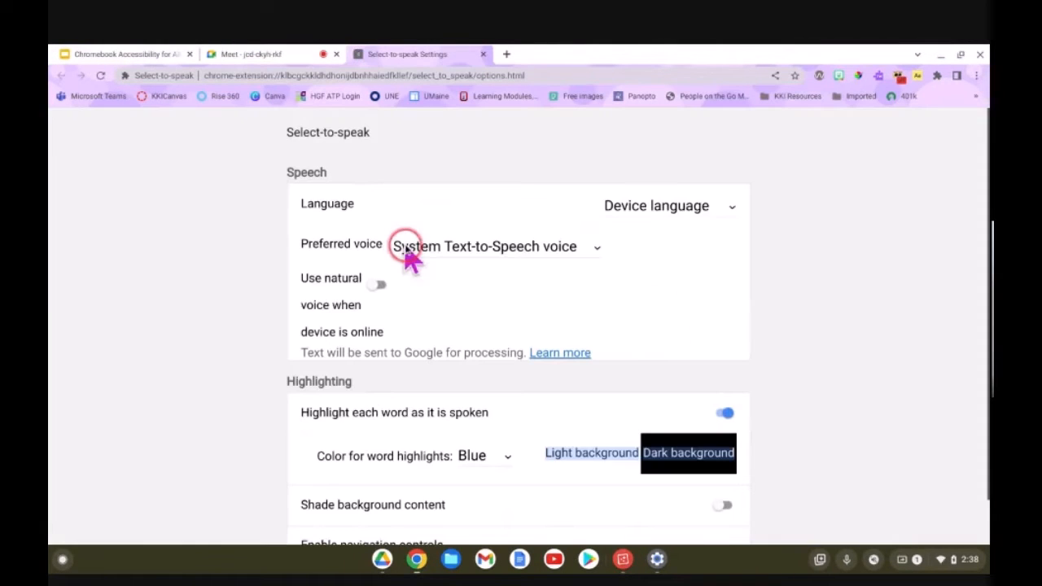
scroll(661, 273, "down", 1)
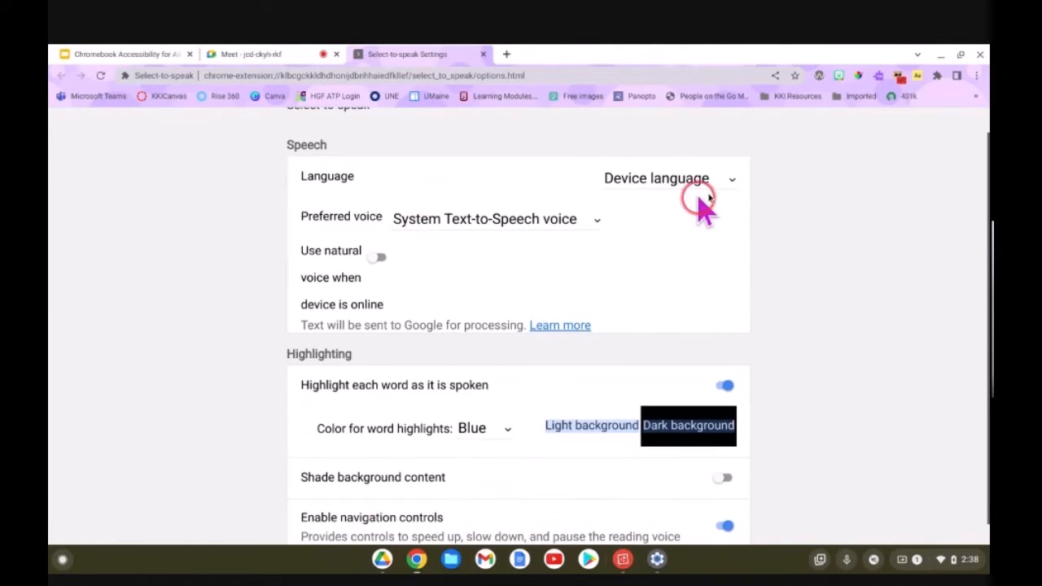
scroll(729, 200, "up", 1)
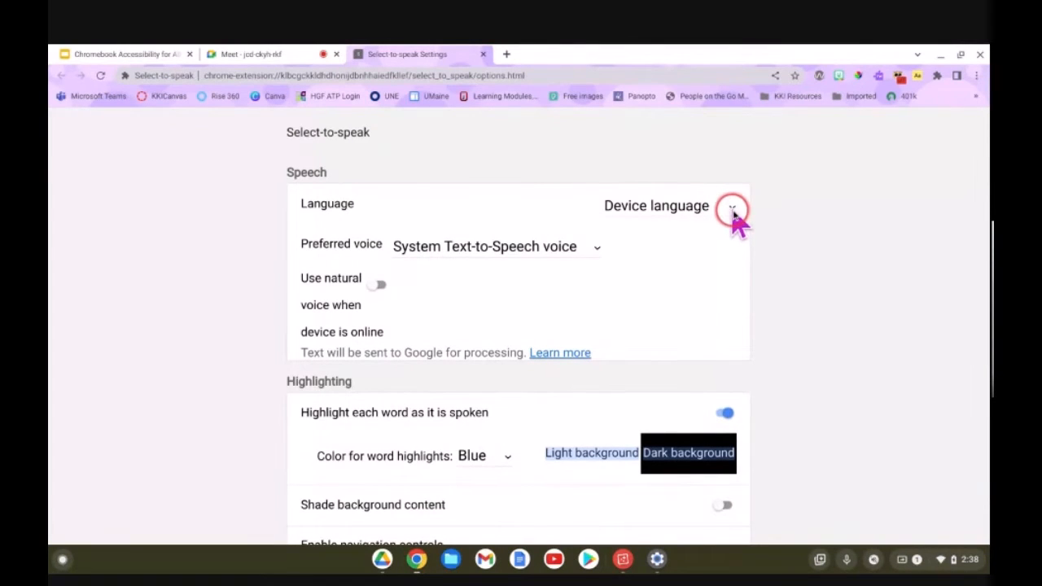
- Set the select-to-speak speech language to English
left_click(733, 212)
scroll(675, 384, "down", 9)
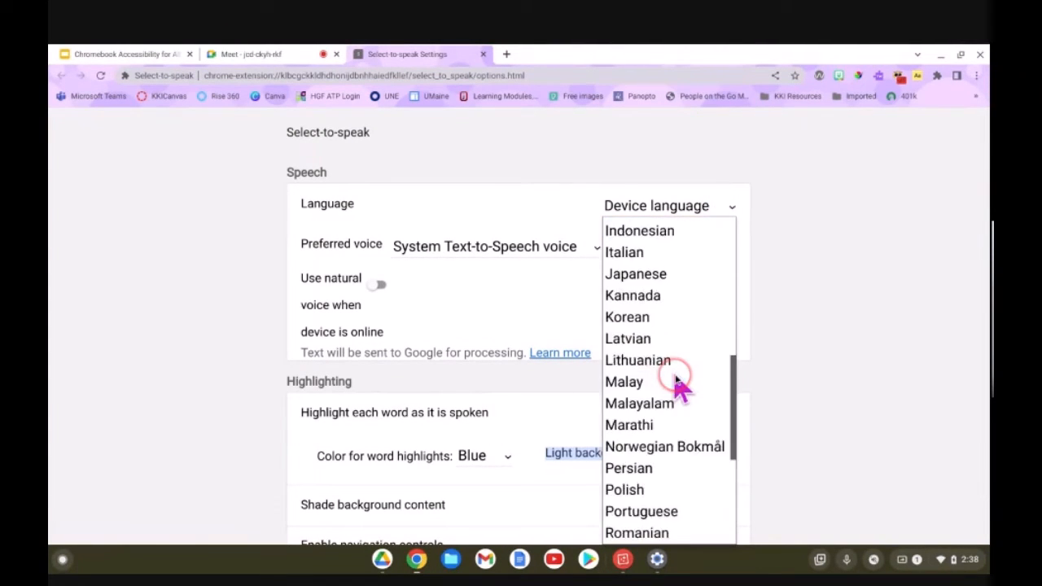
scroll(675, 383, "up", 9)
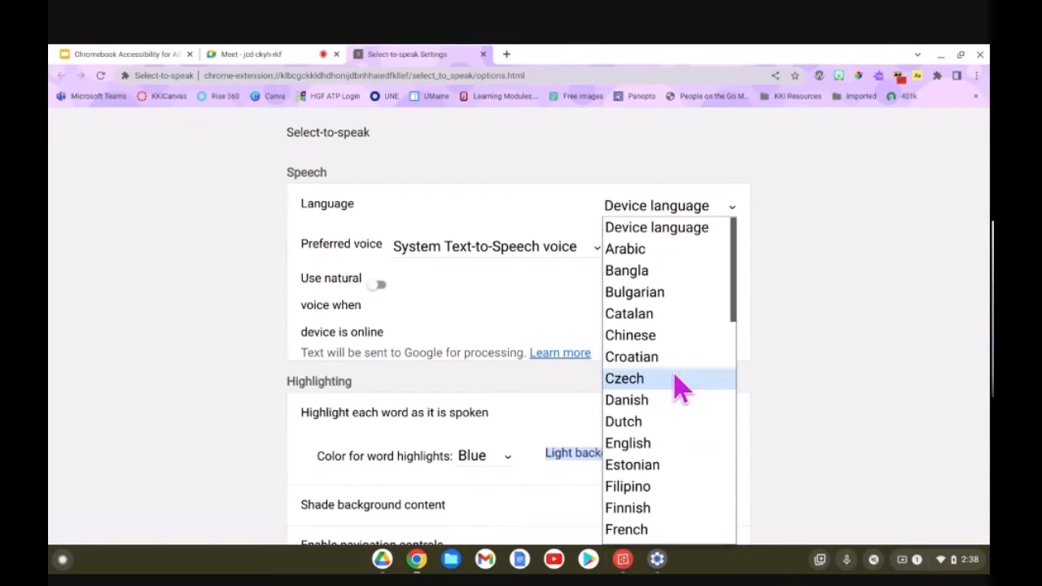
scroll(681, 390, "down", 1)
left_click(676, 382)
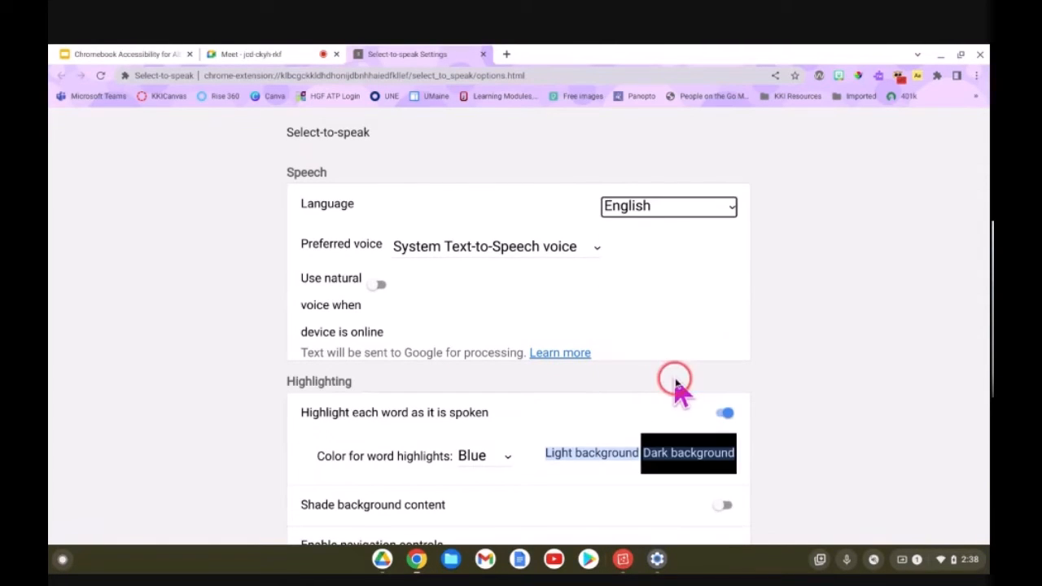
- Browse the available select-to-speak speech languages, including Spanish, and close the list without changing the language
left_click(732, 210)
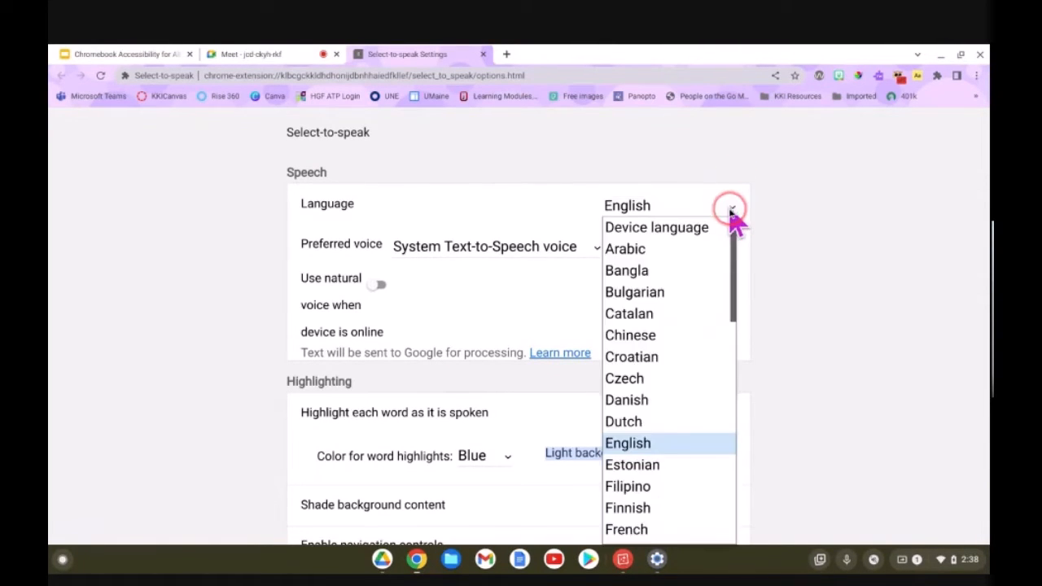
scroll(684, 440, "down", 4)
scroll(684, 444, "down", 6)
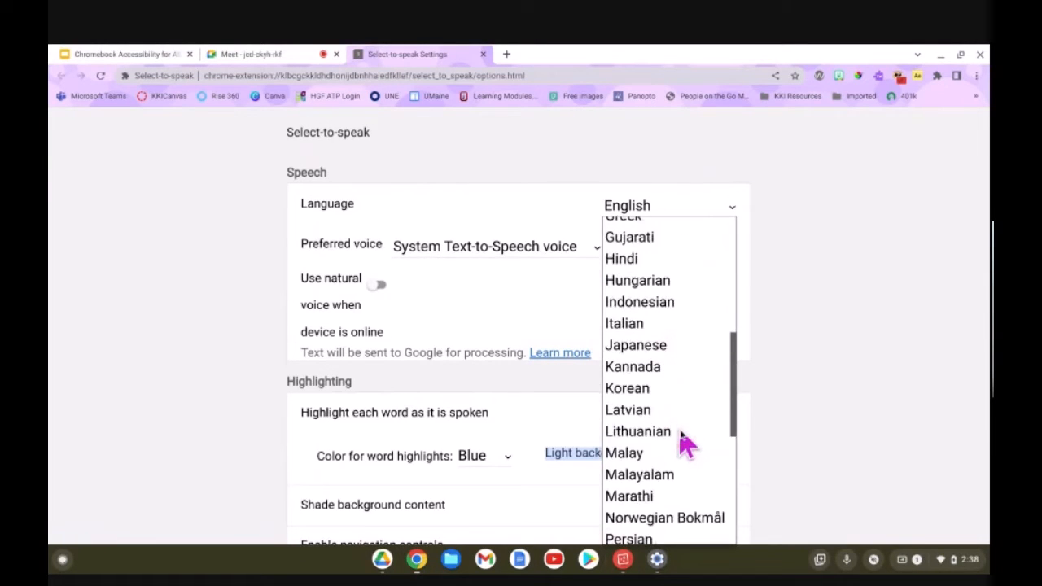
scroll(687, 444, "down", 2)
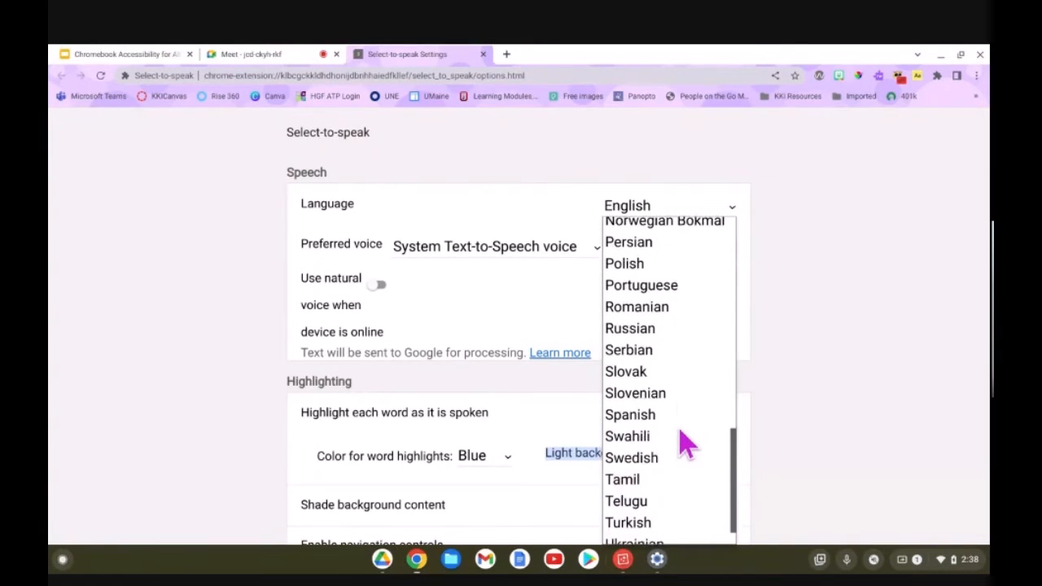
left_click(676, 411)
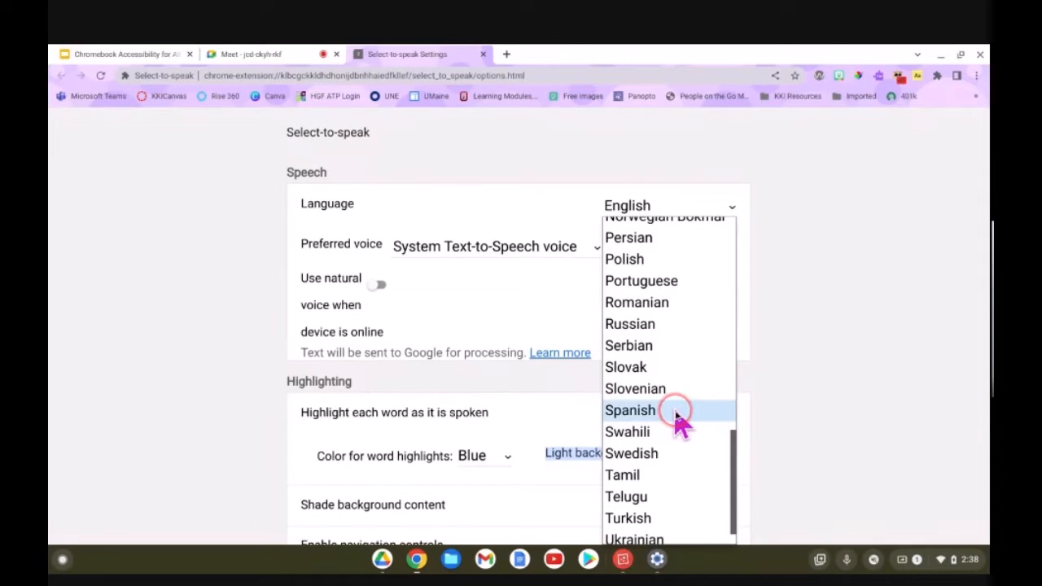
scroll(696, 236, "up", 5)
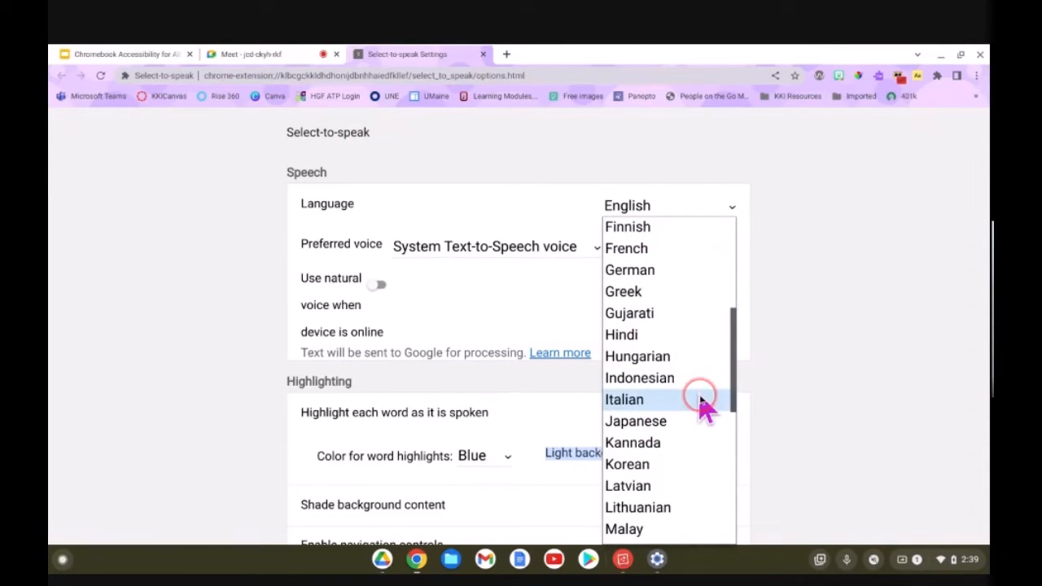
scroll(702, 405, "up", 4)
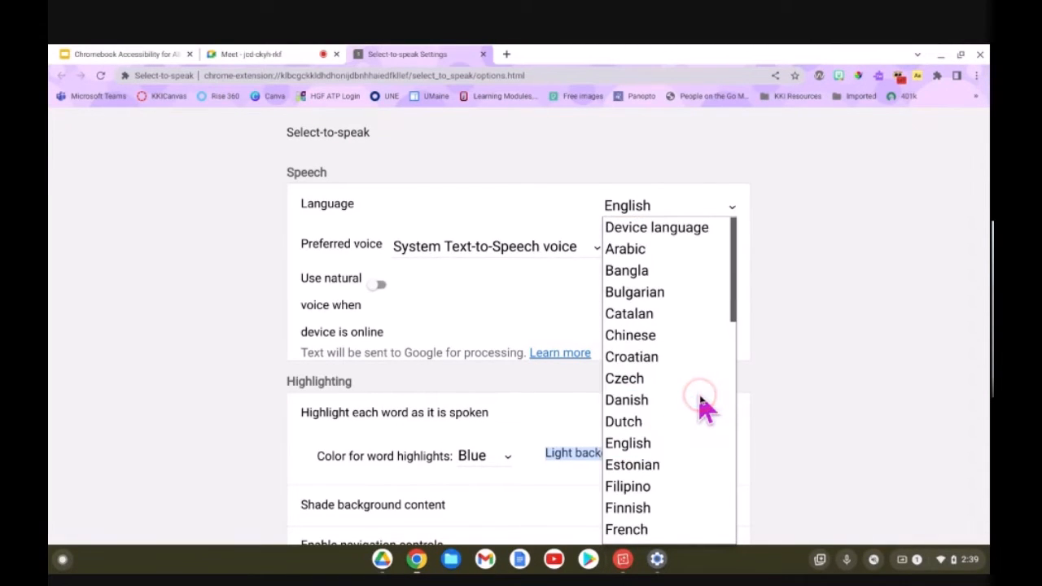
left_click(568, 198)
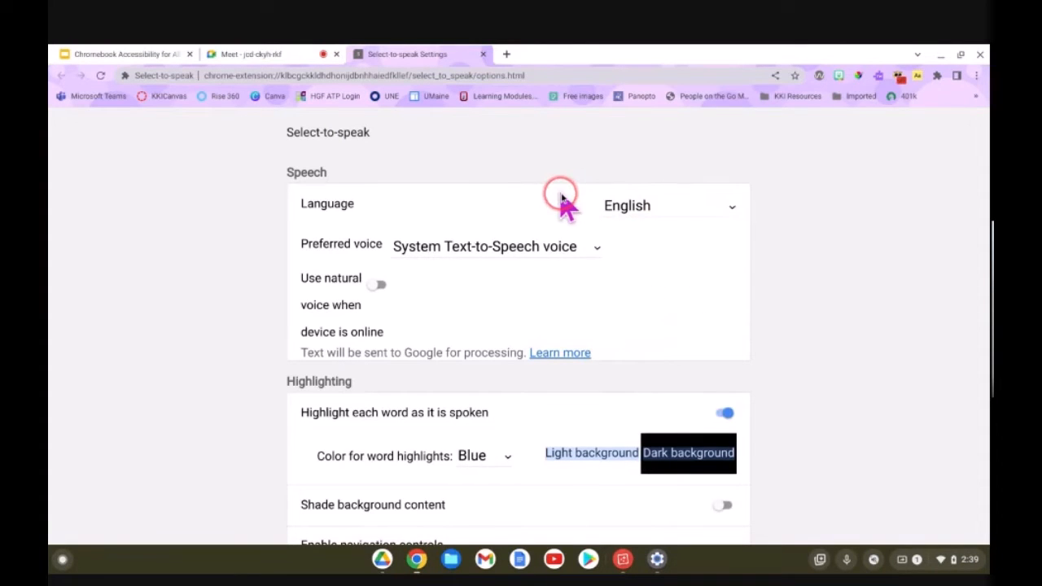
- Look through the preferred voices for select-to-speak and choose Chrome OS US English 4
left_click(601, 251)
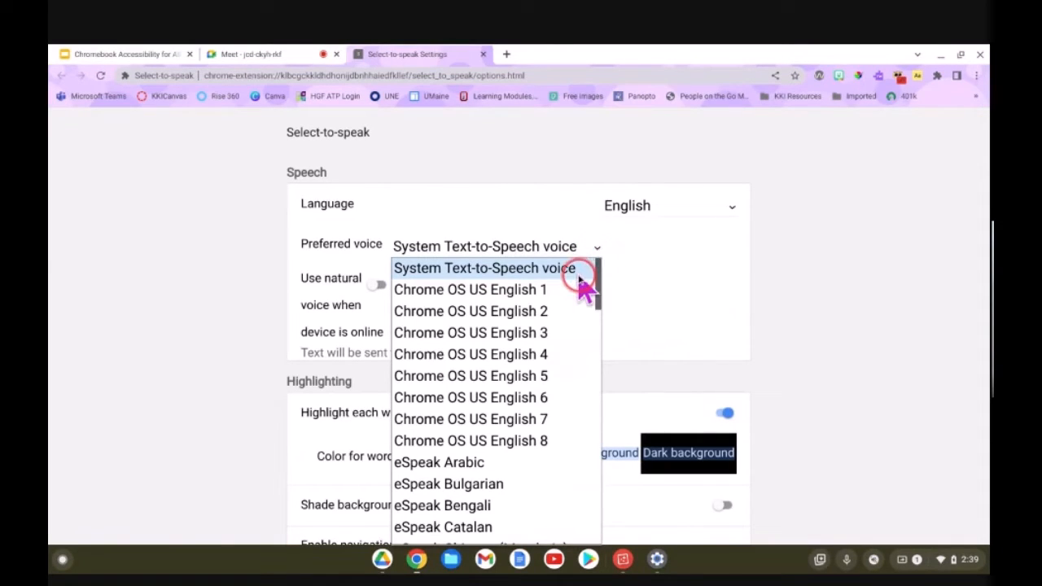
scroll(582, 285, "down", 5)
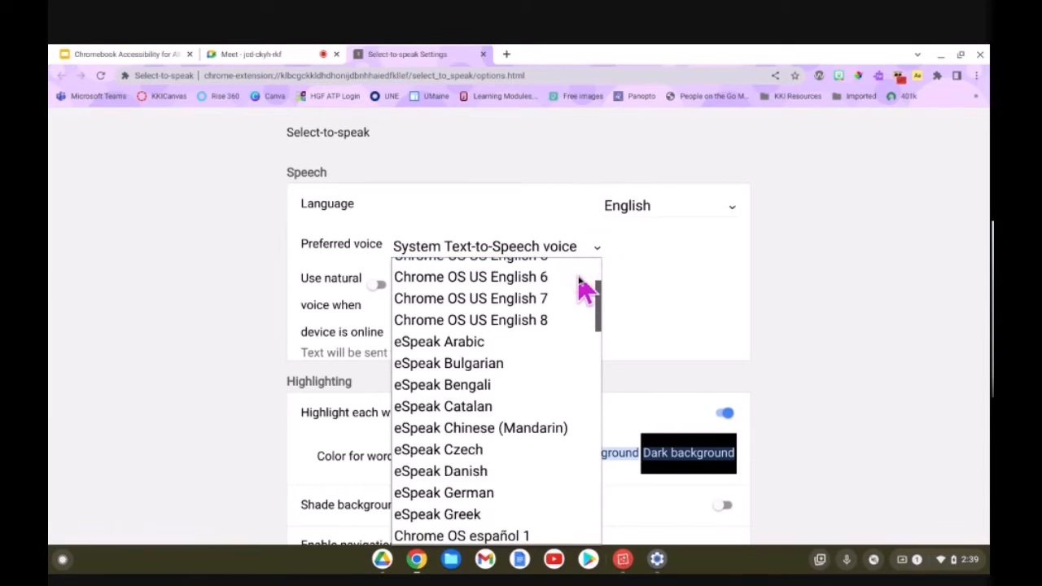
scroll(570, 317, "down", 1)
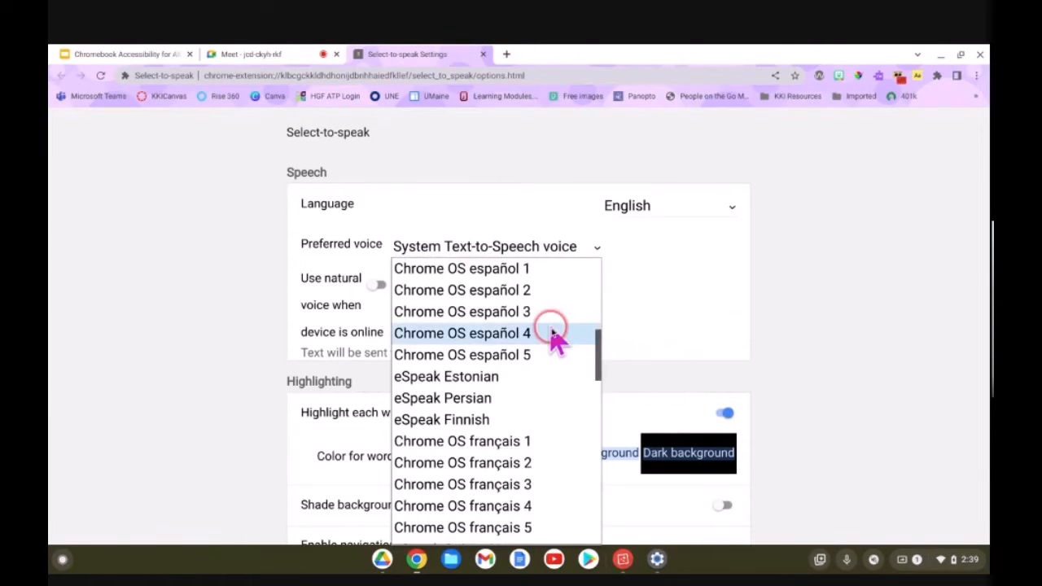
scroll(553, 333, "up", 1)
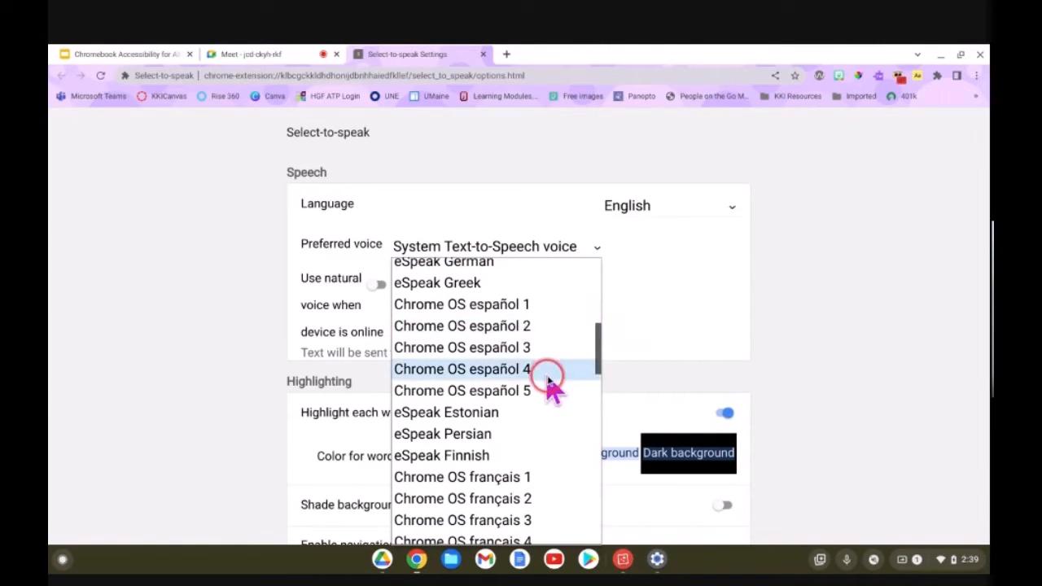
scroll(552, 388, "down", 3)
scroll(551, 389, "down", 5)
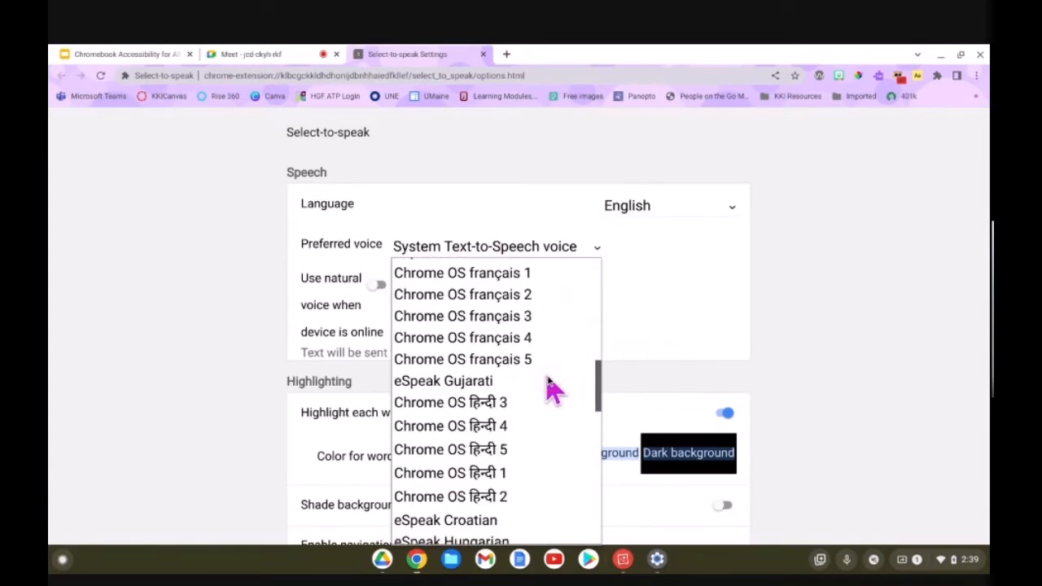
scroll(552, 388, "down", 5)
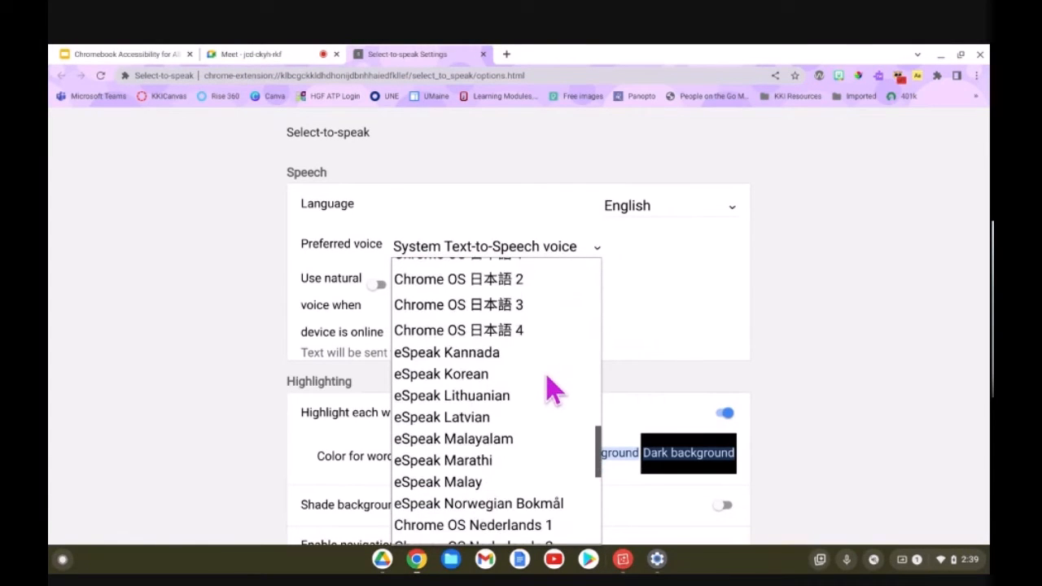
scroll(552, 388, "down", 3)
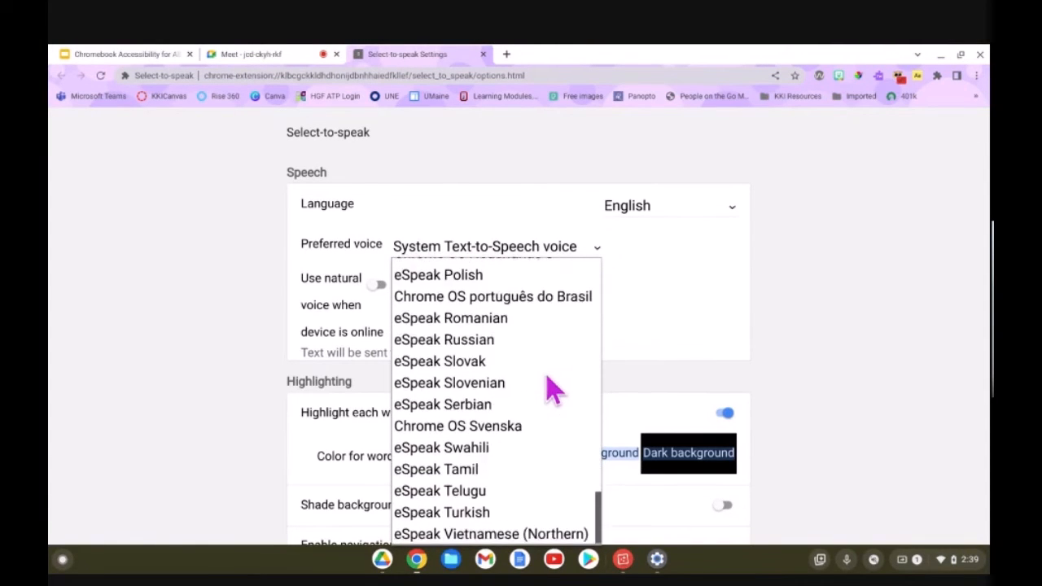
scroll(551, 388, "up", 15)
left_click(538, 361)
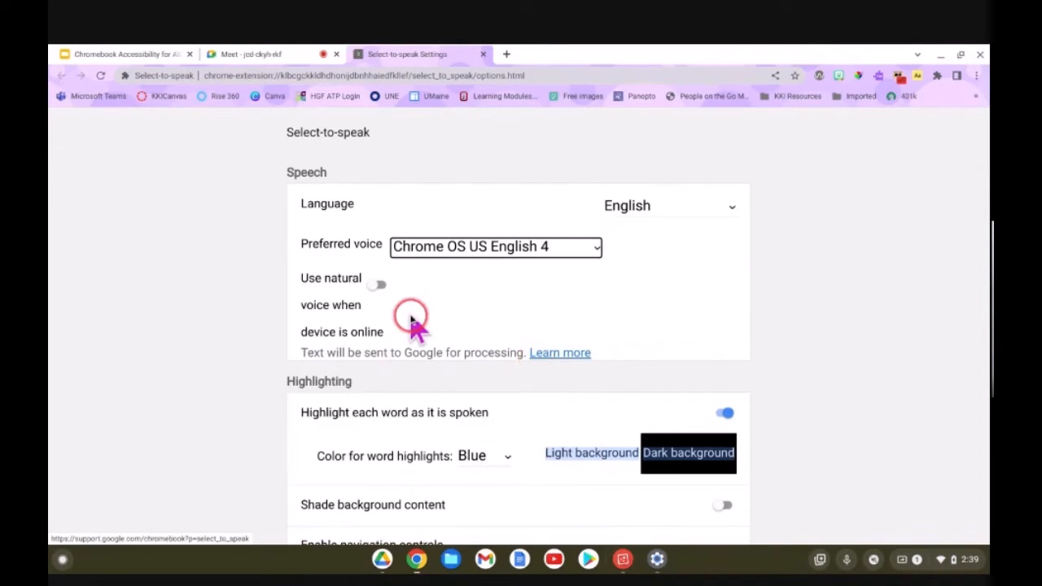
- Enable natural voice when the device is online, choose English (United States) Voice 6, and play its preview
left_click(380, 287)
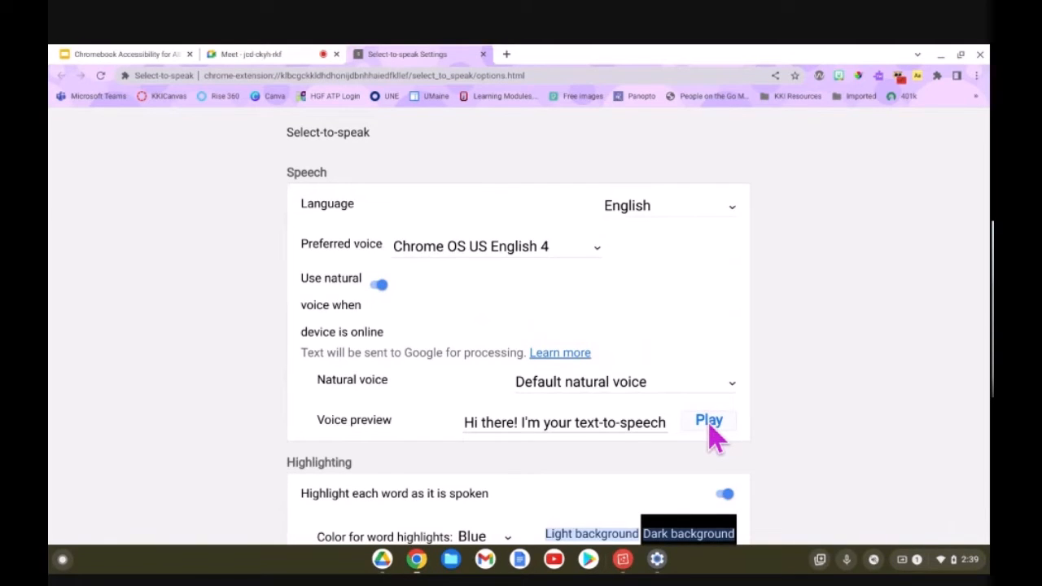
left_click(733, 384)
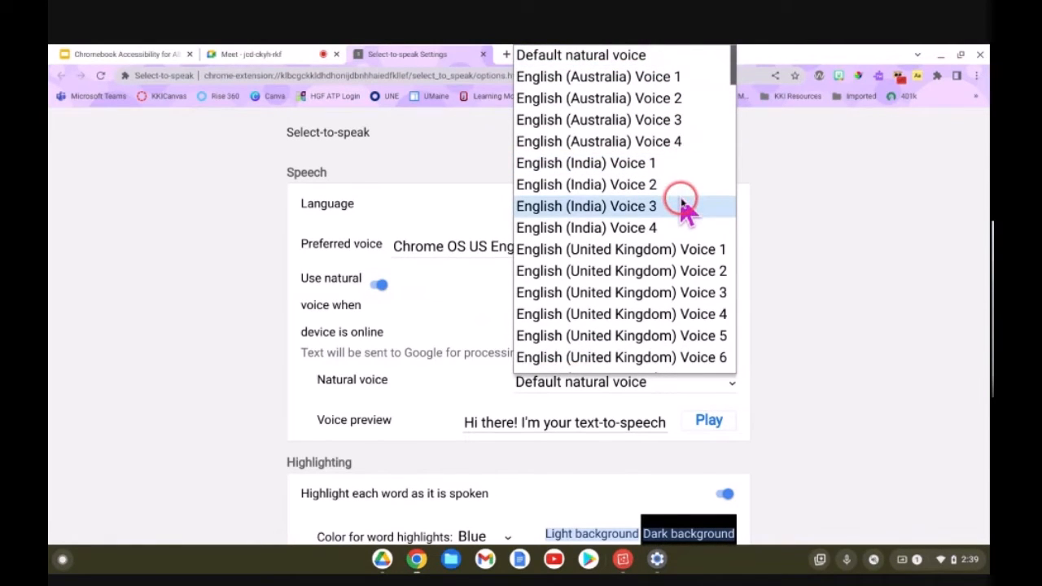
scroll(686, 208, "down", 3)
scroll(687, 208, "down", 3)
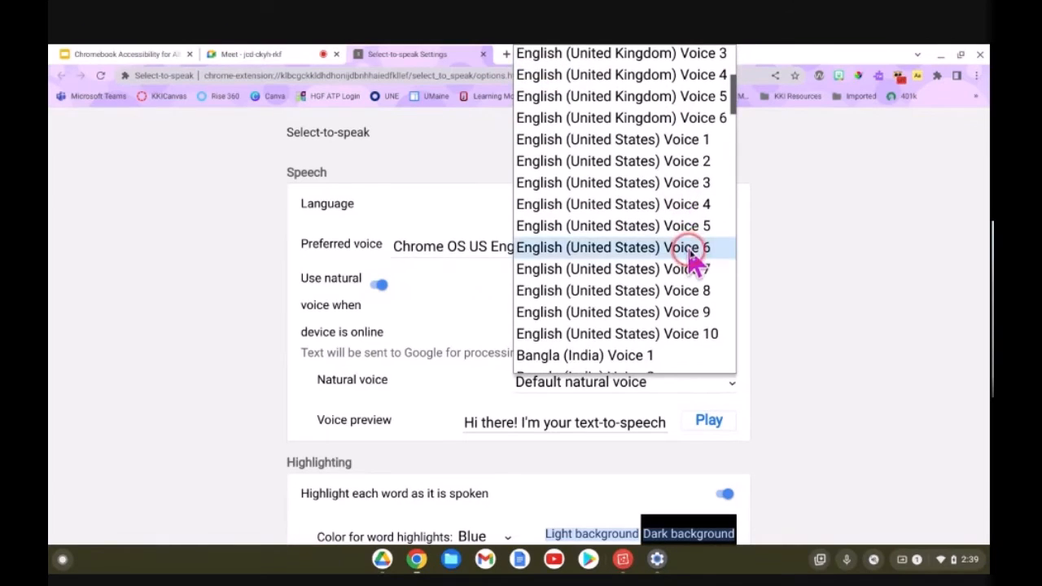
left_click(689, 252)
left_click(712, 423)
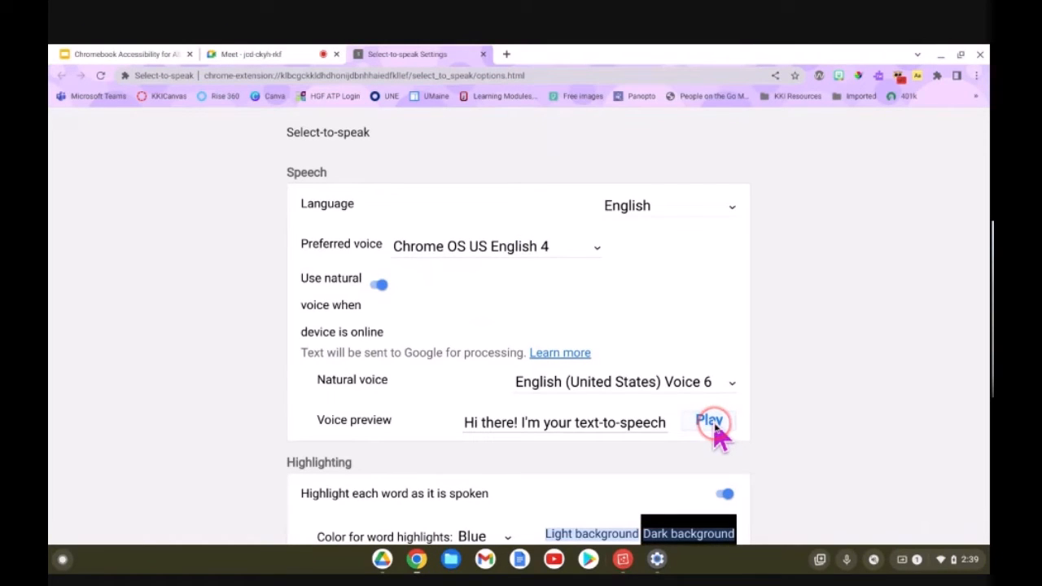
- Try the natural voices English (United States) Voice 4 and Voice 3, playing the voice preview for each
left_click(731, 384)
left_click(707, 319)
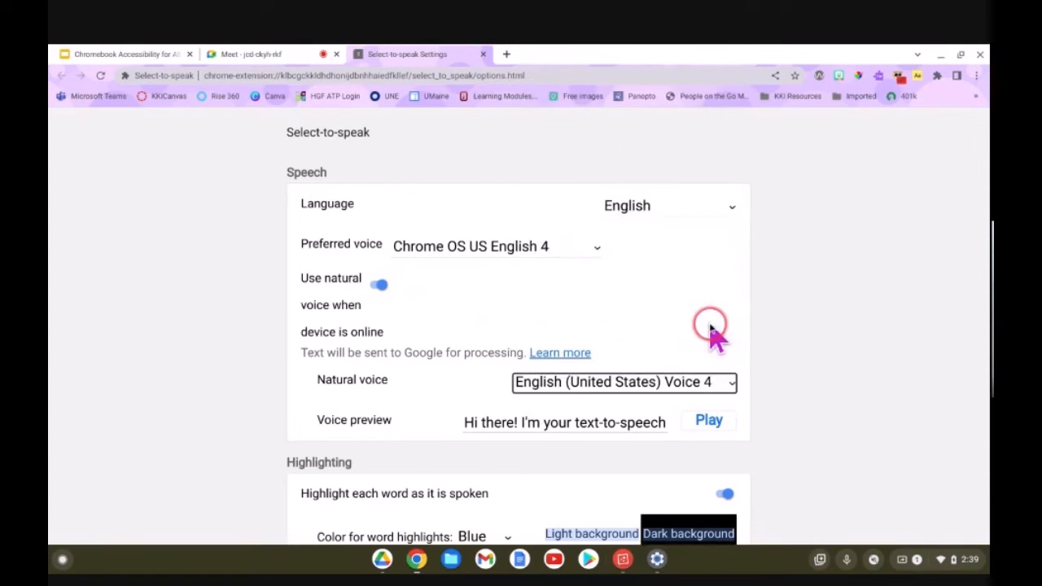
left_click(725, 423)
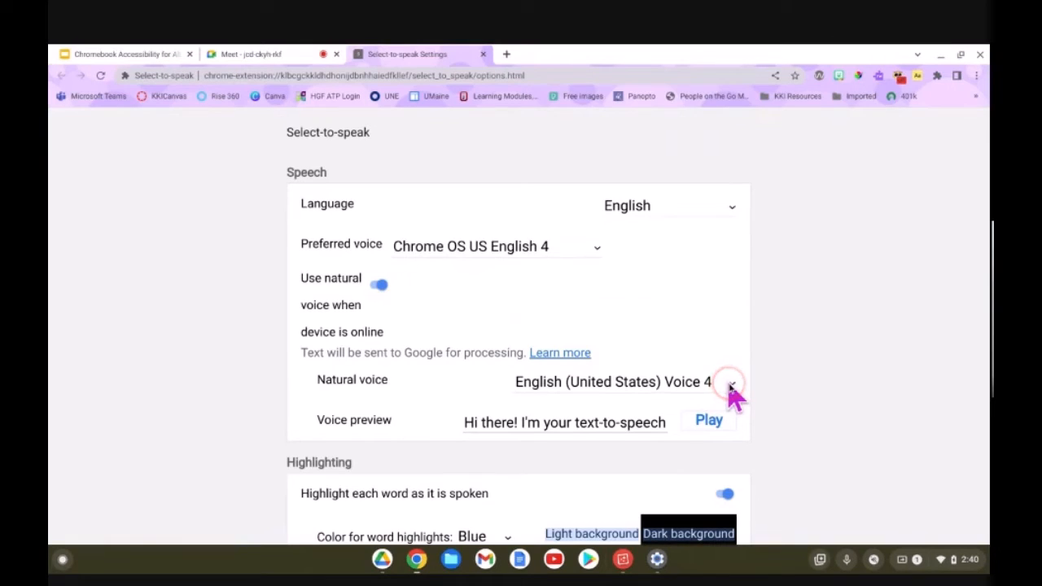
left_click(731, 384)
left_click(712, 341)
left_click(708, 425)
- Set the natural voice back to English (United States) Voice 6 and play the voice preview
left_click(733, 386)
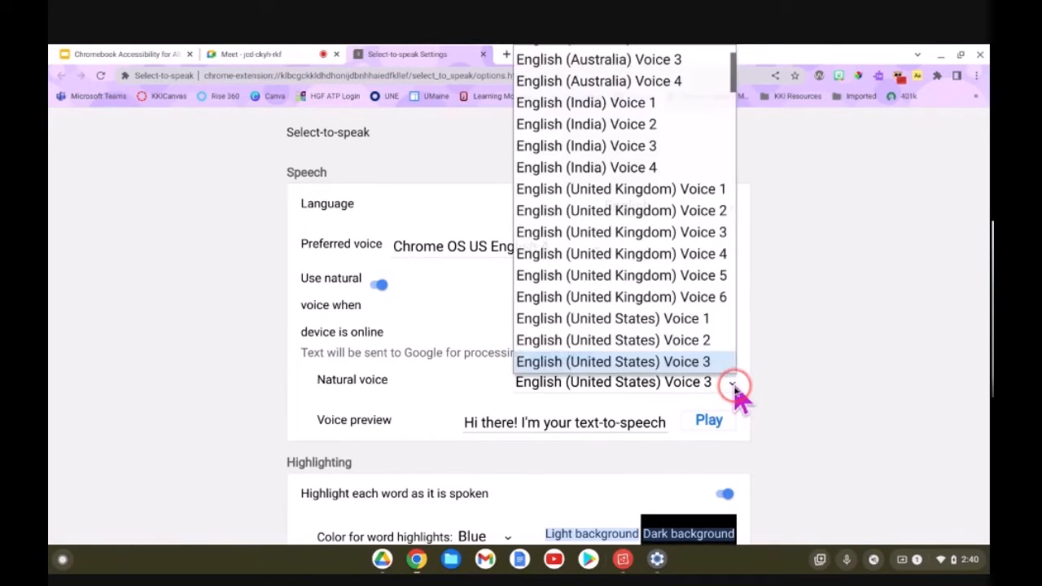
scroll(717, 342, "down", 2)
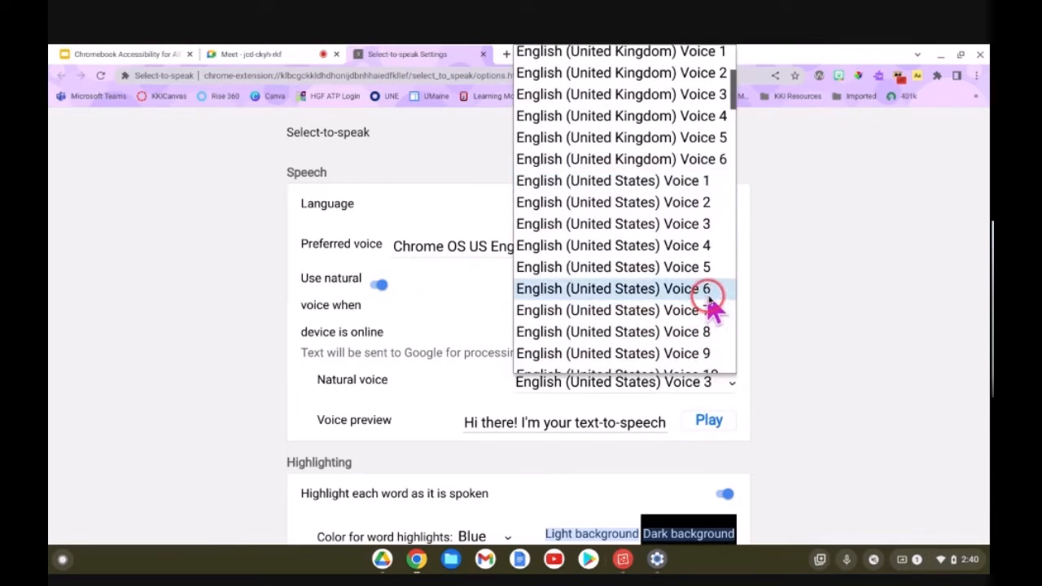
left_click(710, 291)
left_click(709, 425)
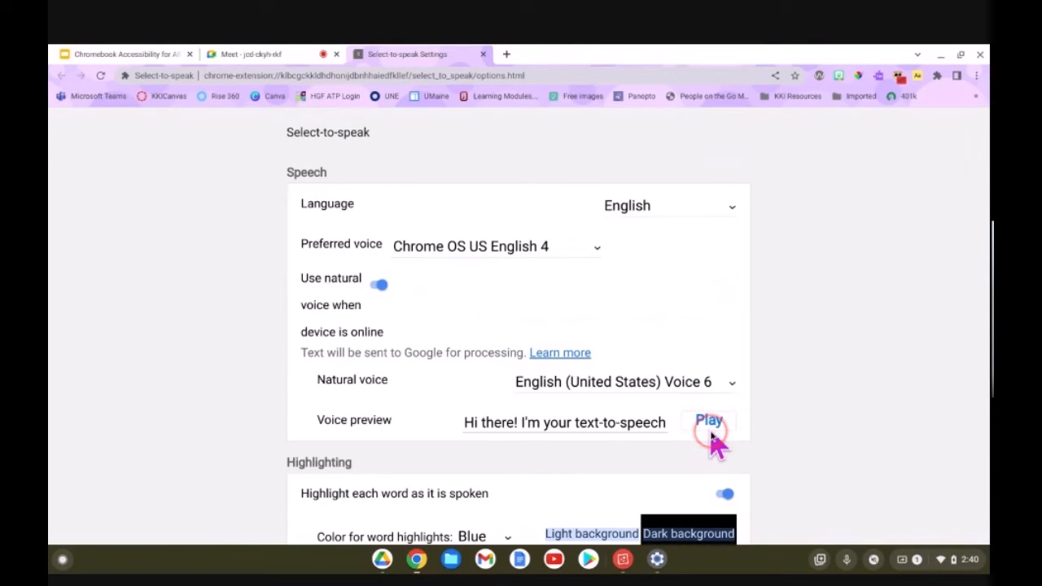
left_click(708, 430)
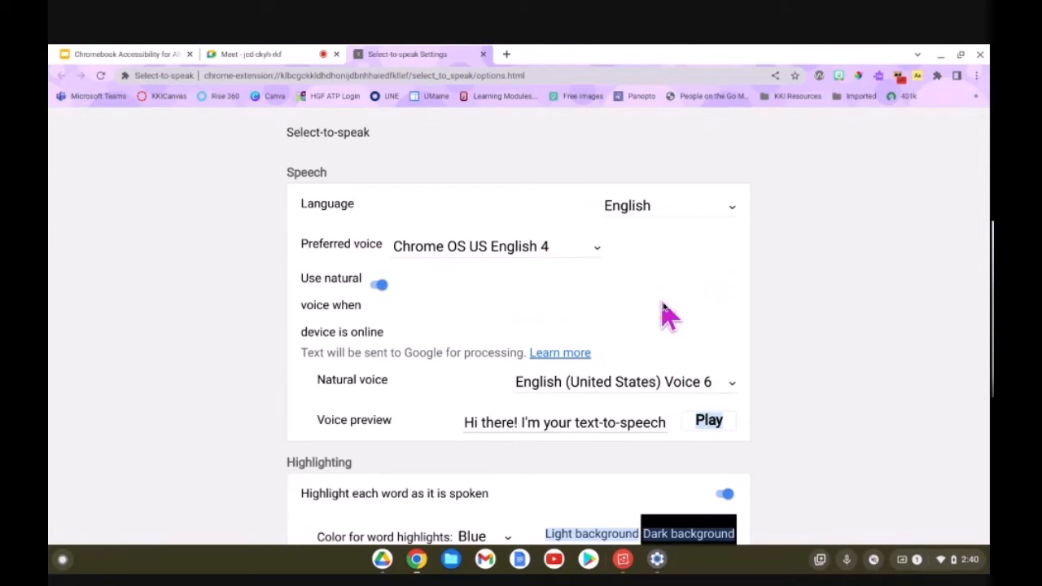
- Review the Highlighting options and select Blue as the color for word highlights
scroll(667, 313, "down", 1)
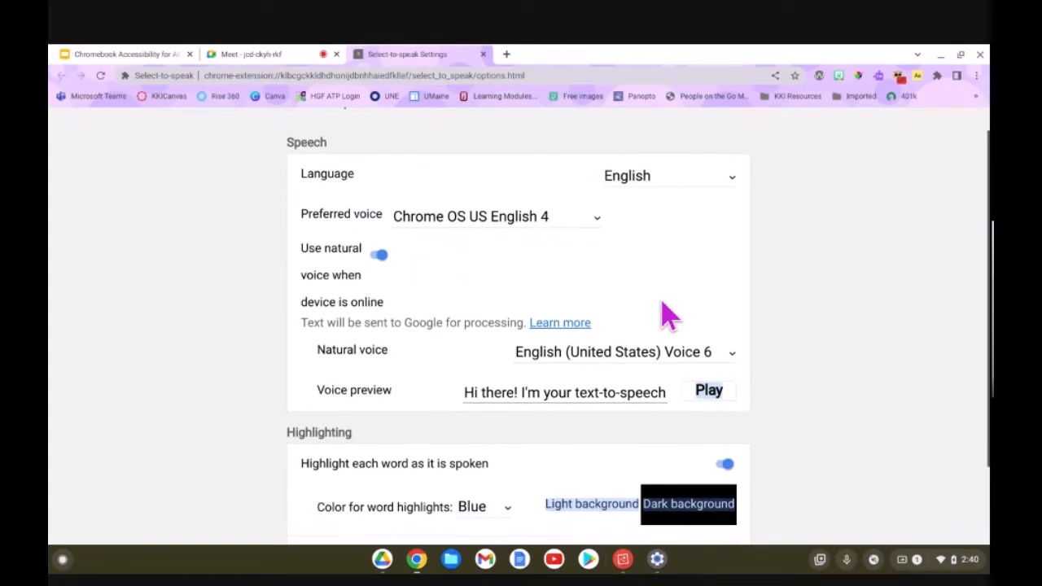
scroll(667, 313, "up", 1)
scroll(666, 314, "down", 1)
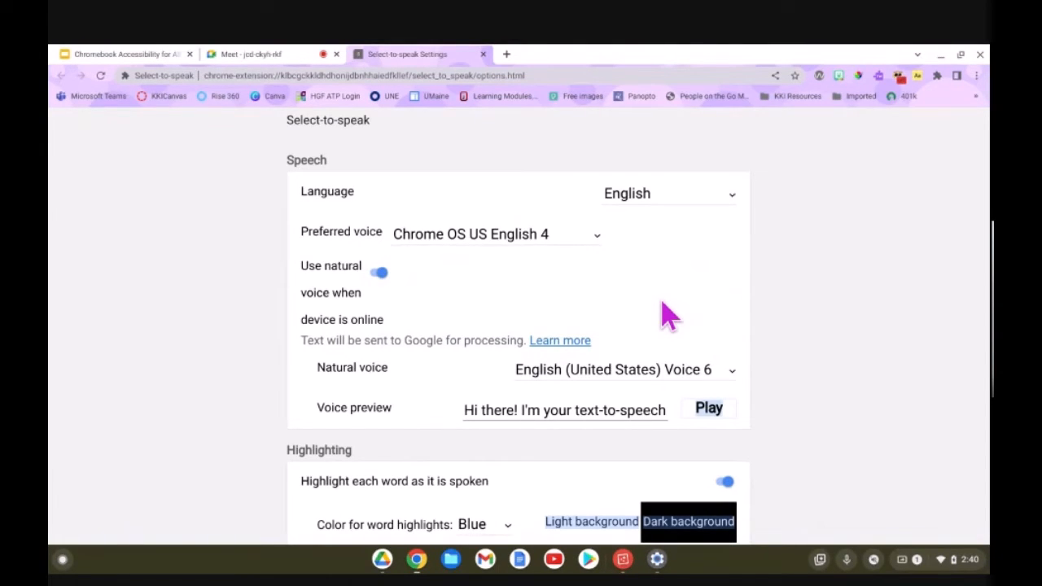
scroll(663, 313, "down", 1)
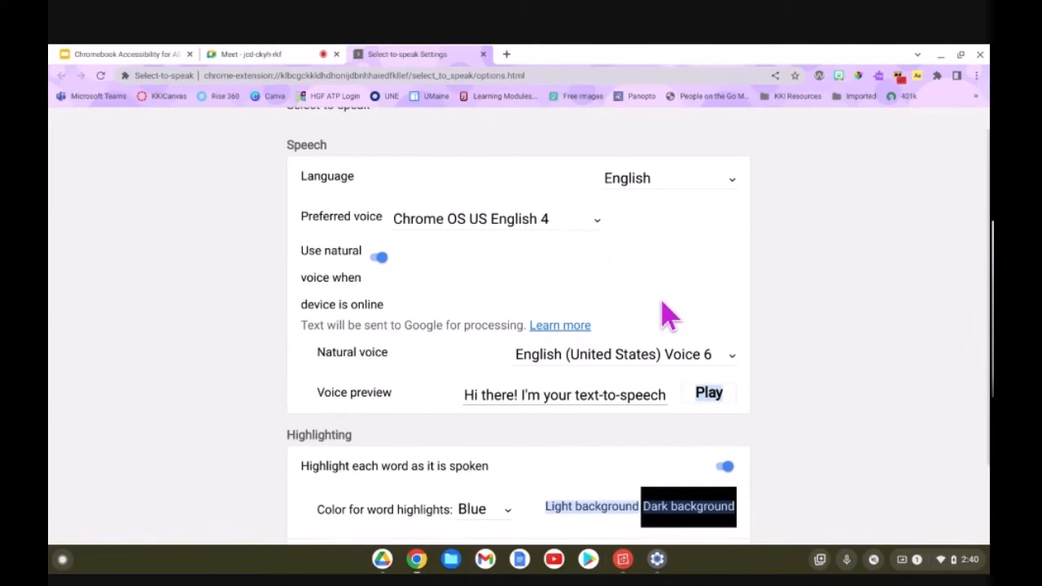
scroll(664, 314, "down", 3)
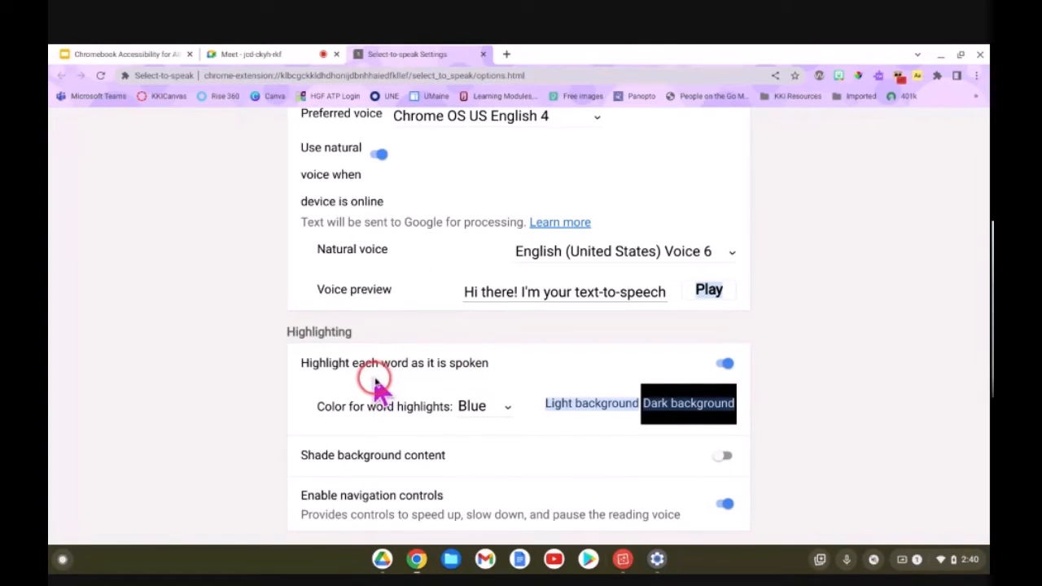
left_click(511, 414)
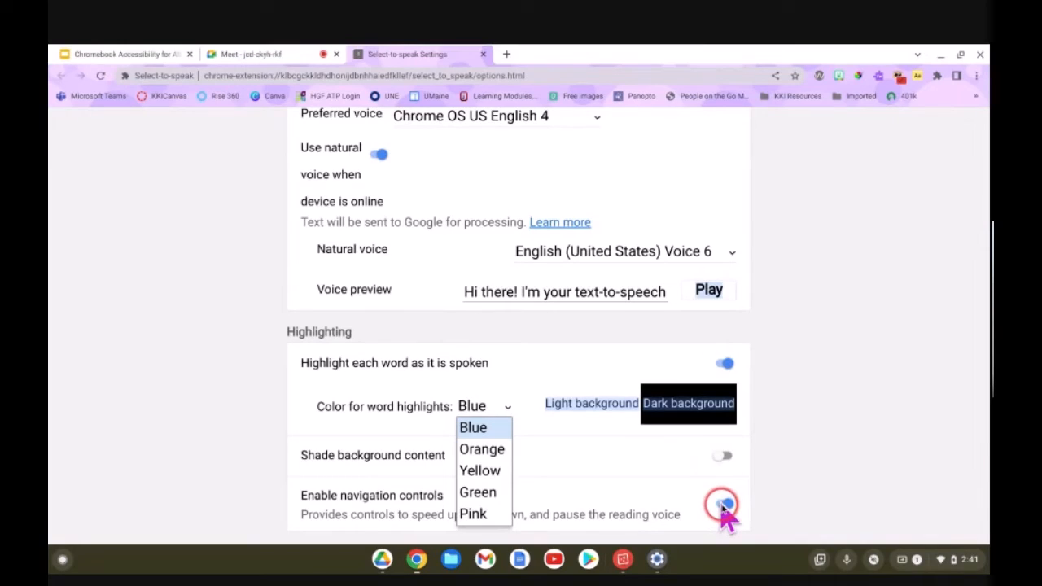
left_click(496, 429)
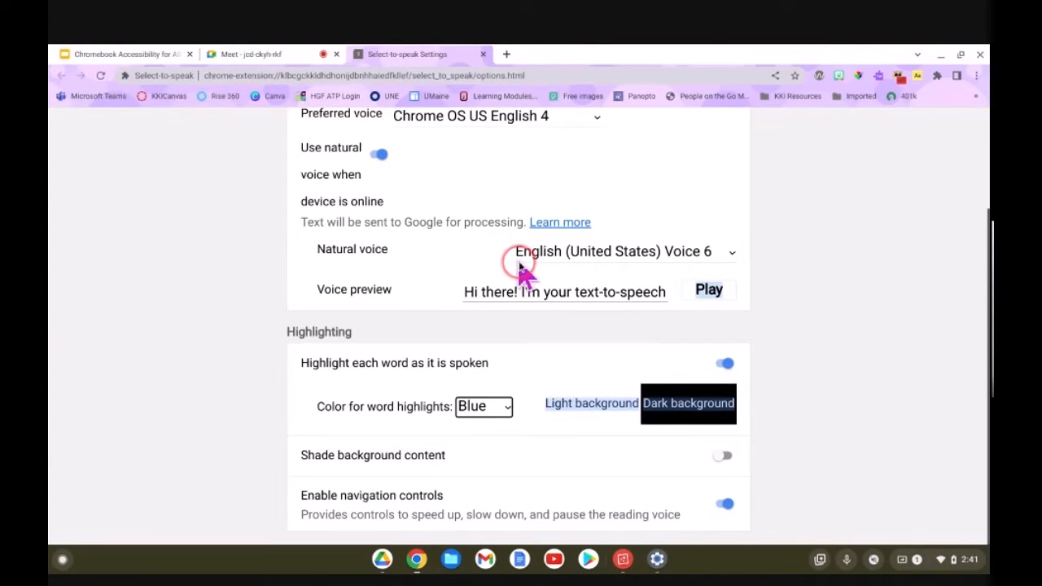
scroll(521, 270, "up", 1)
scroll(521, 273, "up", 3)
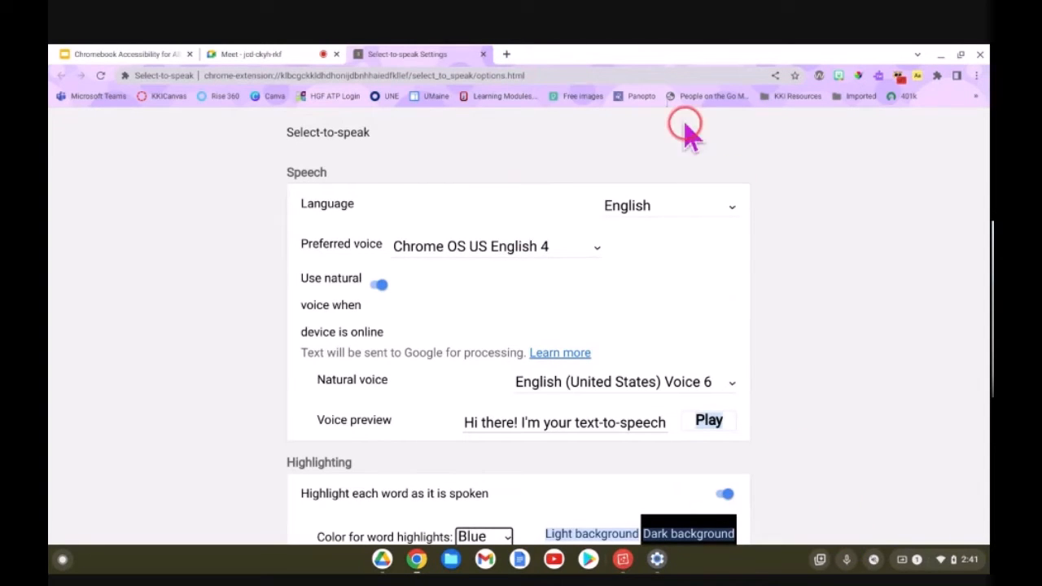
- Search the web for "newslea" in a new browser tab
left_click(505, 54)
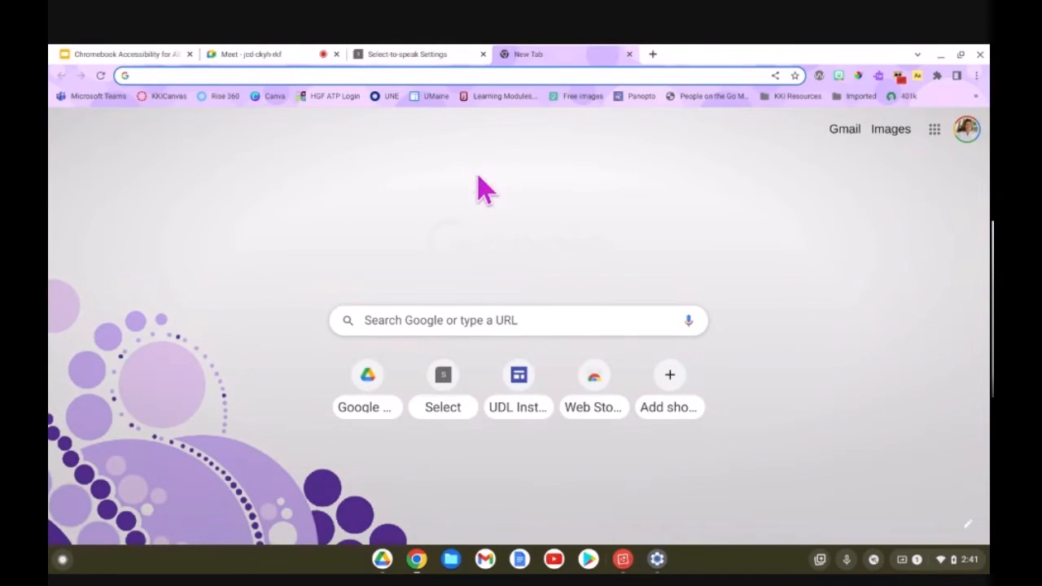
type("newslea")
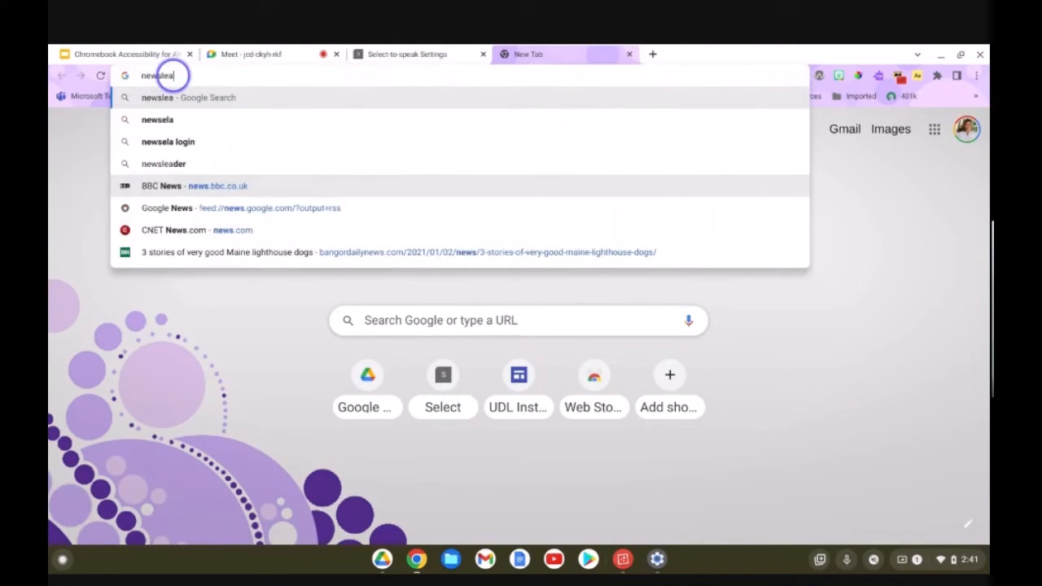
key("Return")
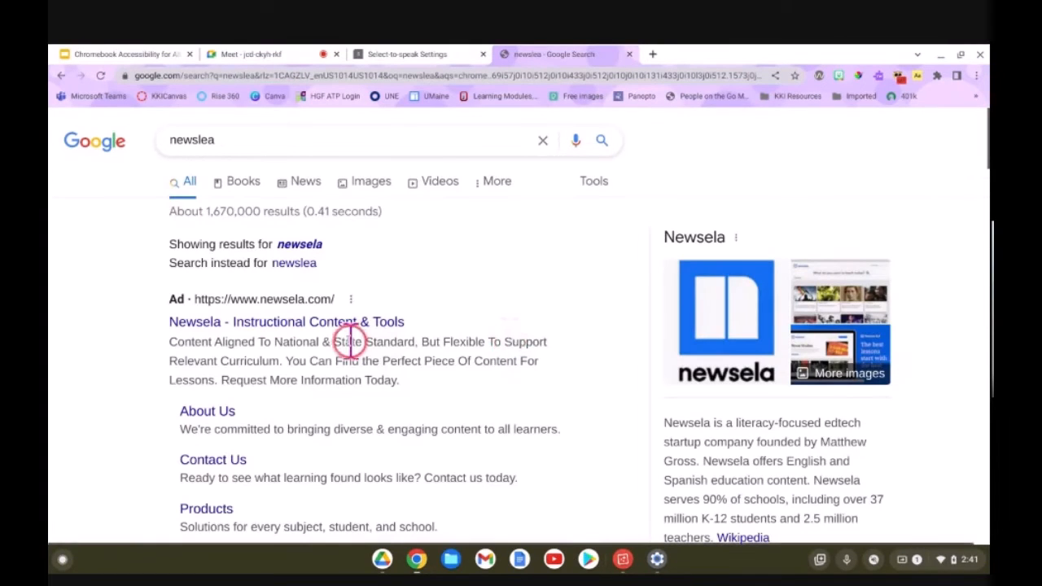
- Open the Newsela - Instructional Content & Tools result and have select-to-speak read its intro paragraph aloud, accepting the natural voice
left_click(337, 323)
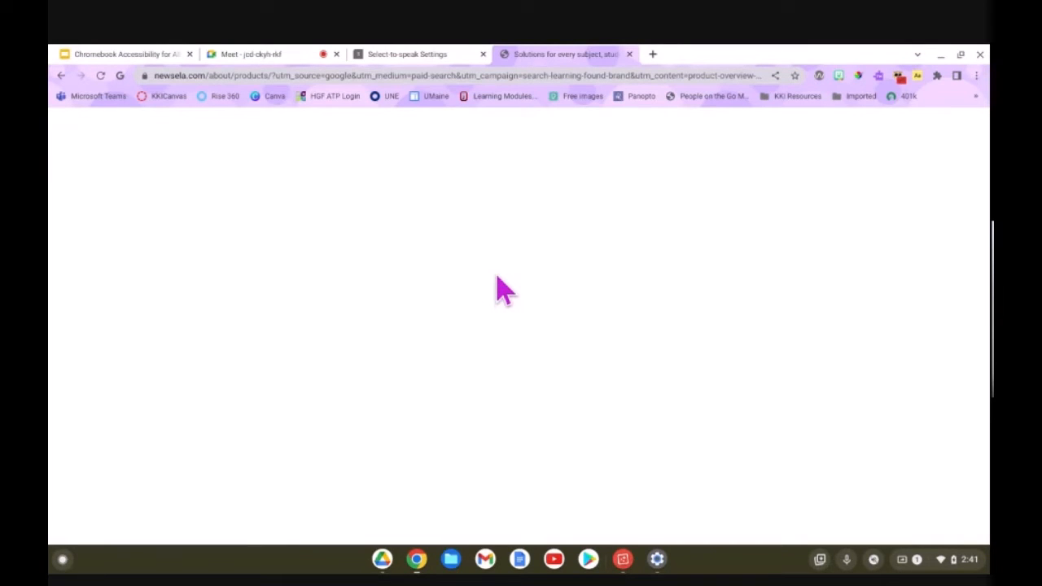
scroll(471, 254, "down", 3)
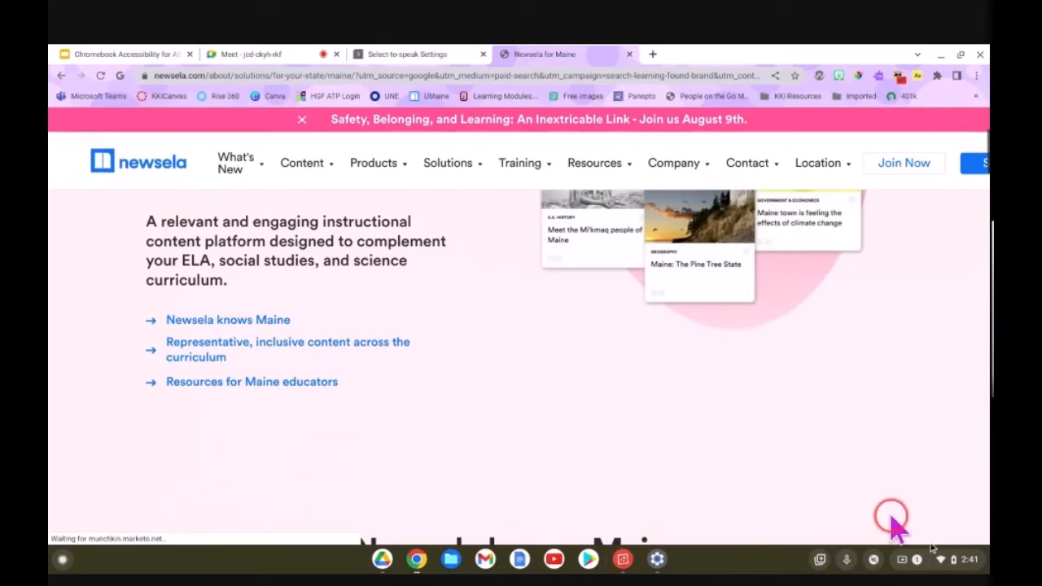
left_click(875, 562)
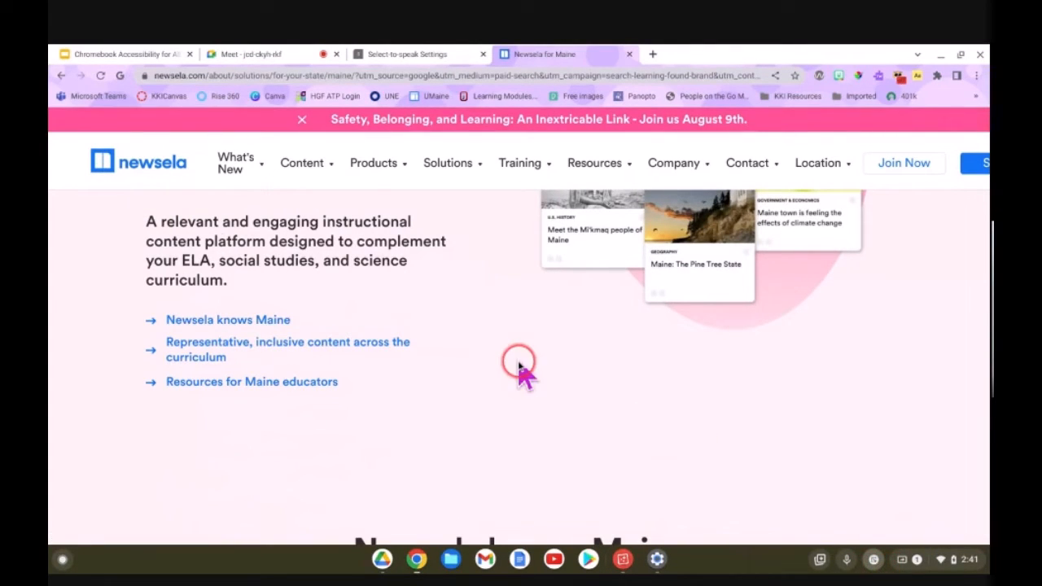
left_click_drag(136, 213, 461, 308)
left_click(626, 322)
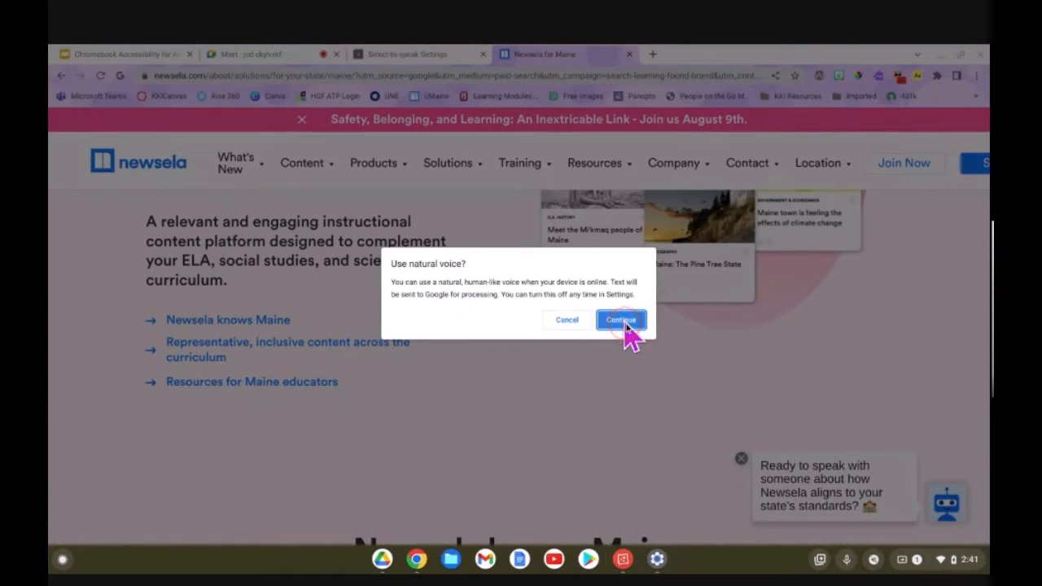
left_click(625, 321)
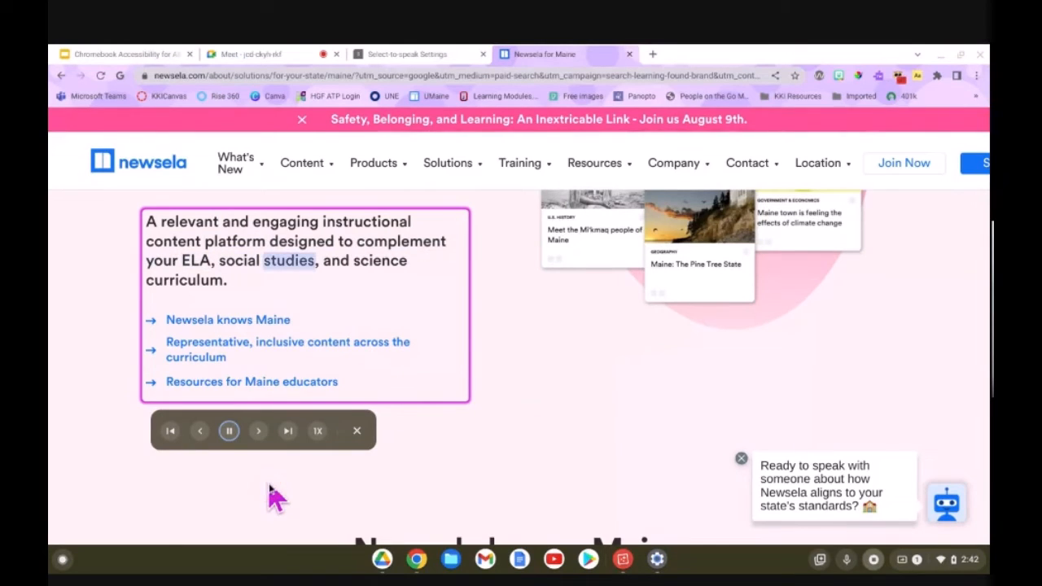
- Pause the select-to-speak reading and set its reading speed to 1.5x
left_click(231, 433)
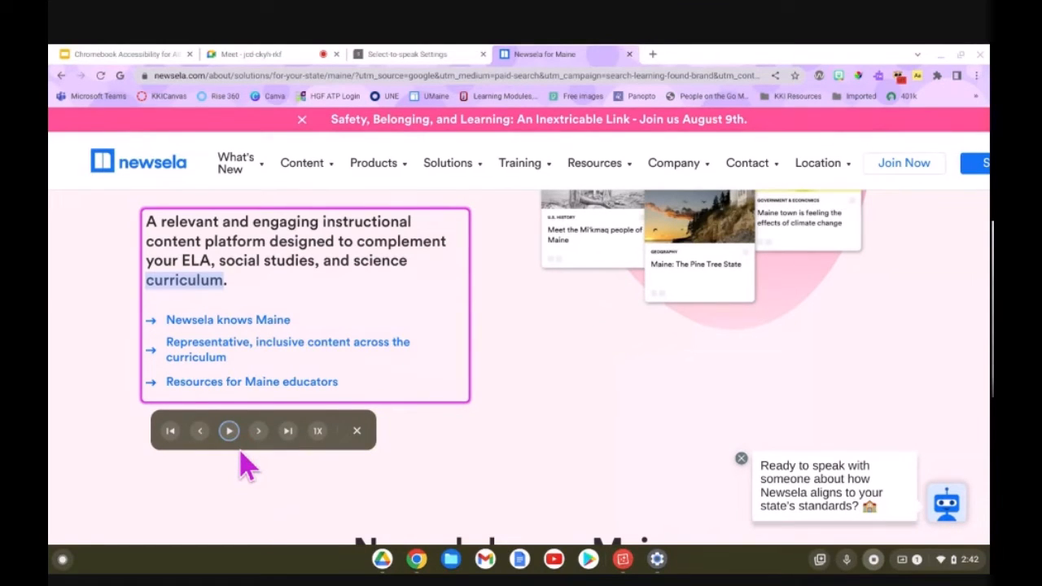
left_click(231, 436)
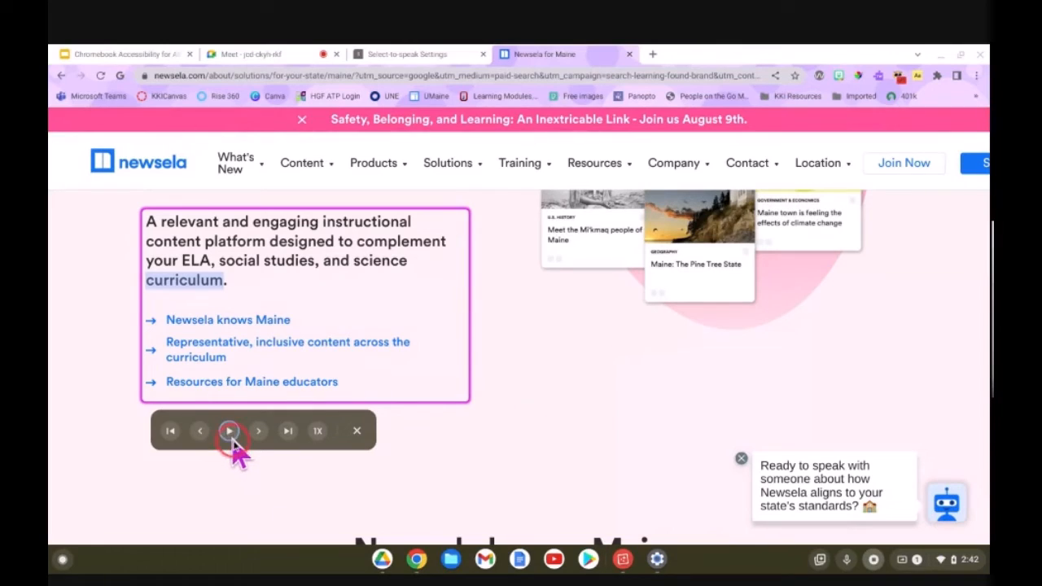
left_click(324, 441)
left_click(324, 448)
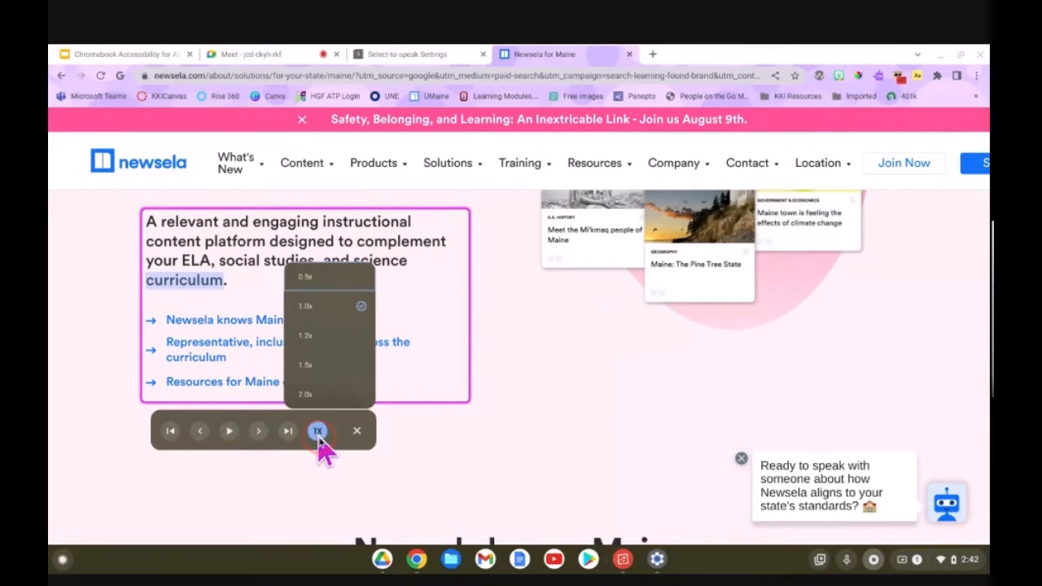
left_click(327, 345)
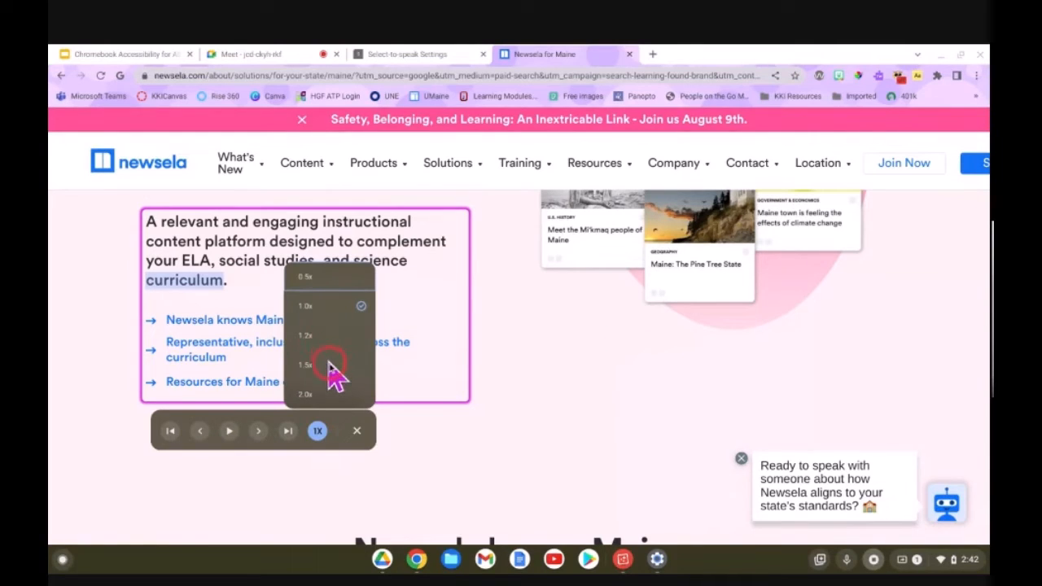
left_click(334, 368)
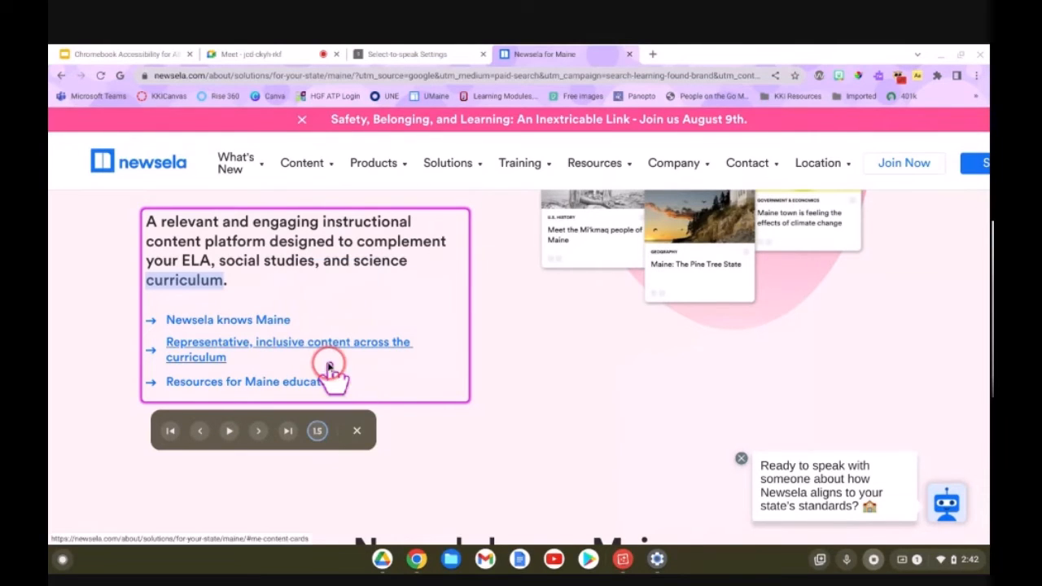
- Resume reading, skip back to the heading above the intro paragraph, and close the select-to-speak playback controls
left_click(229, 432)
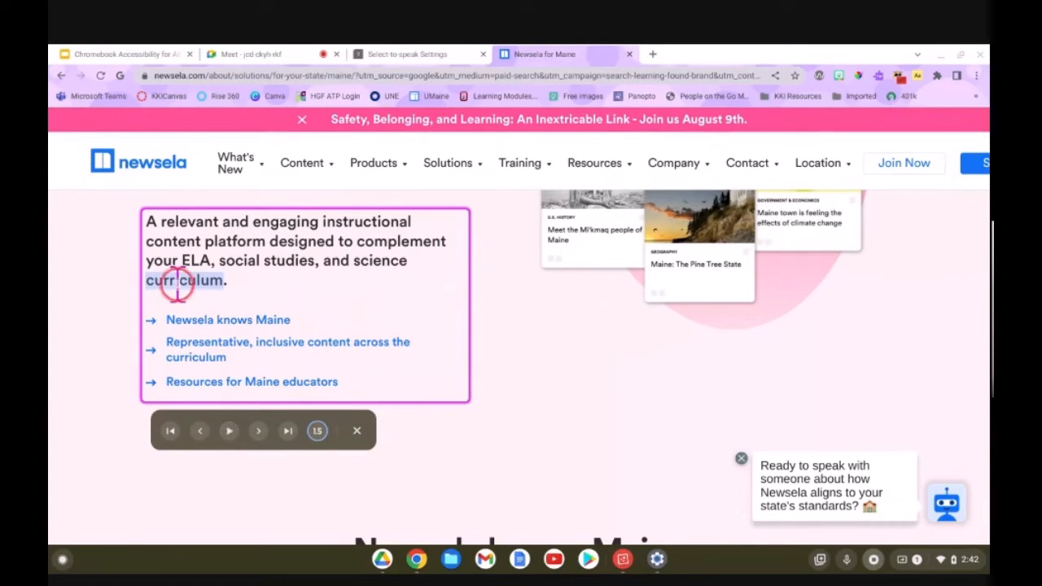
left_click(200, 432)
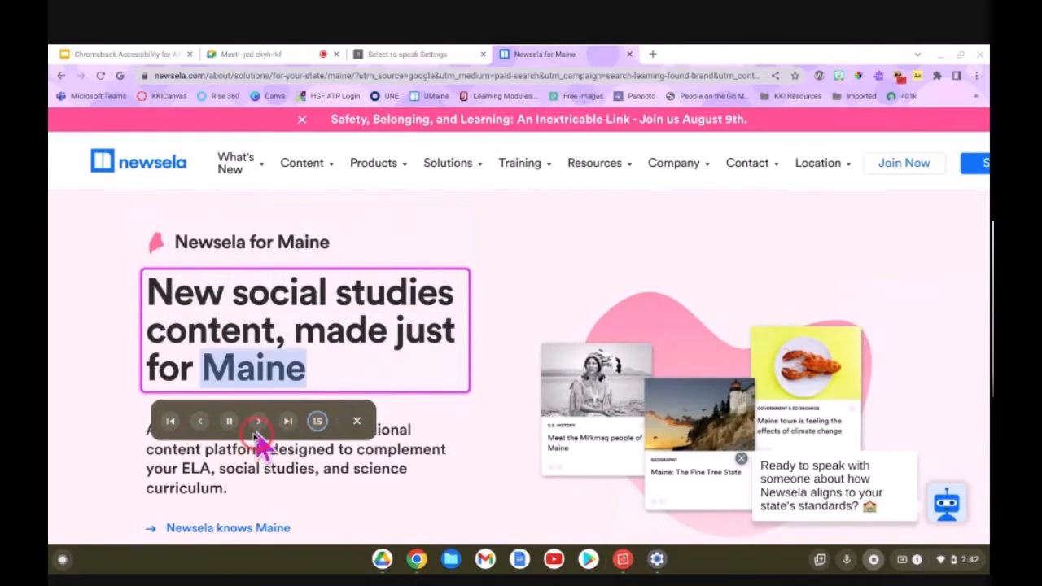
left_click(357, 421)
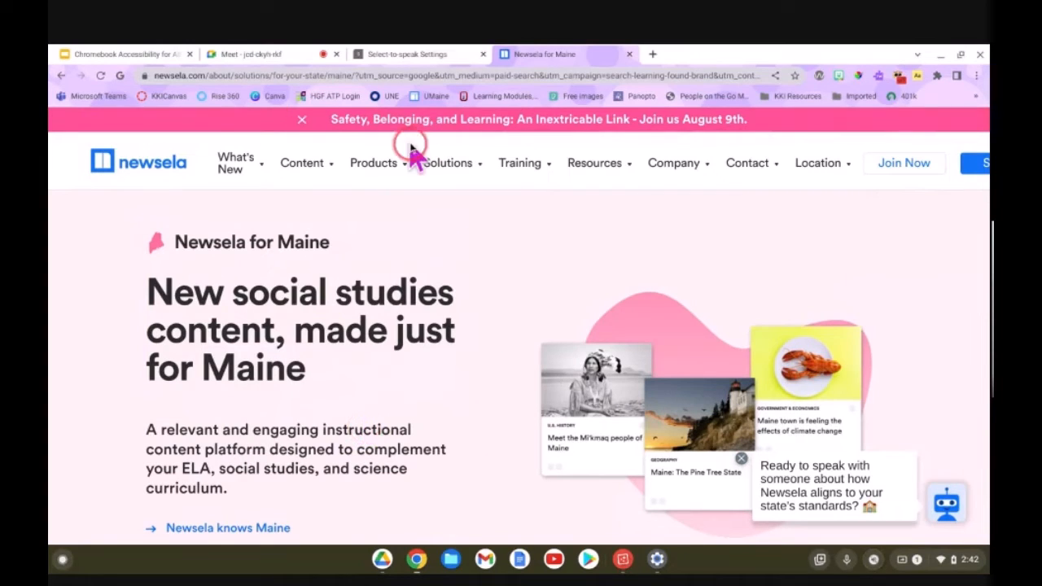
- Return to the Select-to-speak settings page and look over its speech and highlighting options
left_click(386, 57)
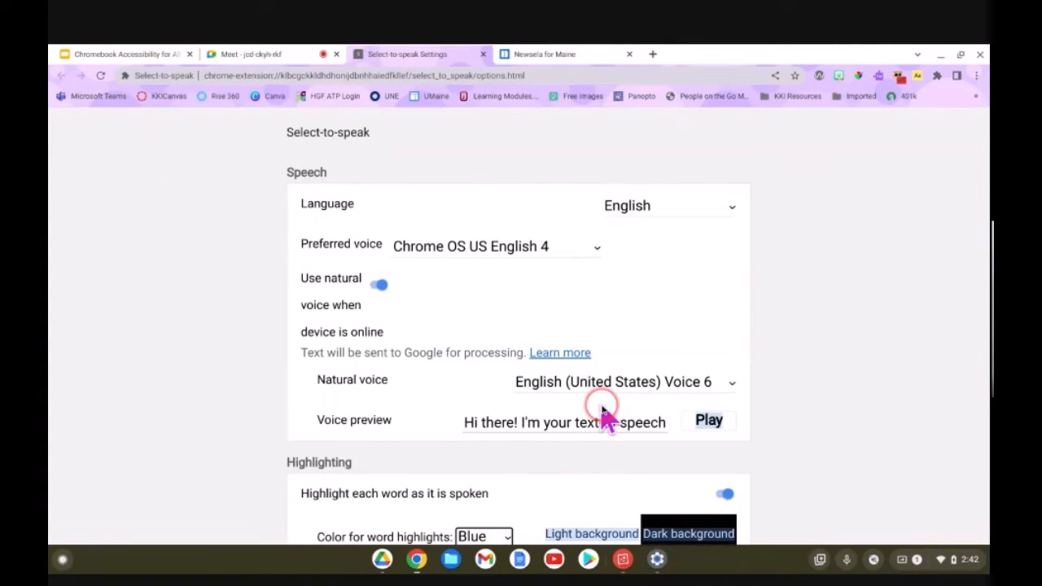
scroll(604, 415, "down", 3)
scroll(484, 208, "up", 3)
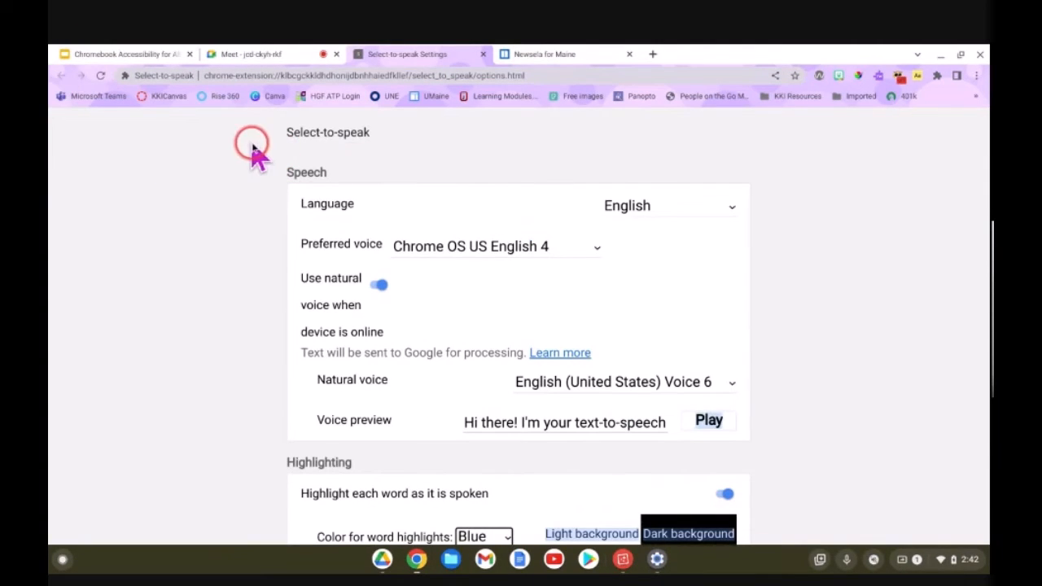
- Review the system's Text-to-Speech voice settings, including speech properties, preferred voices and speech engines, and return to the Manage accessibility features list
left_click(659, 560)
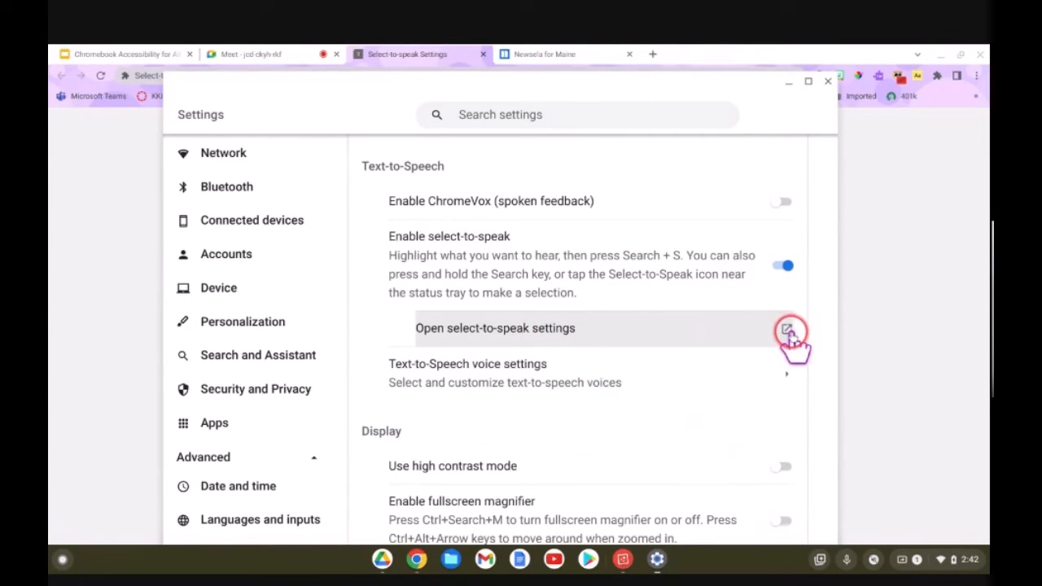
left_click(785, 377)
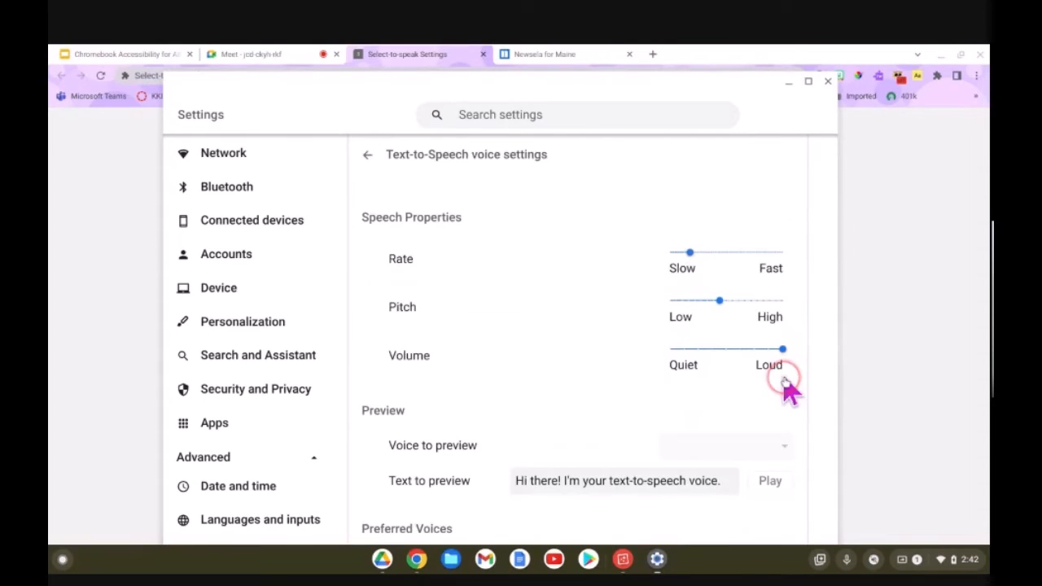
left_click_drag(335, 101, 568, 275)
scroll(567, 274, "down", 3)
scroll(577, 311, "down", 2)
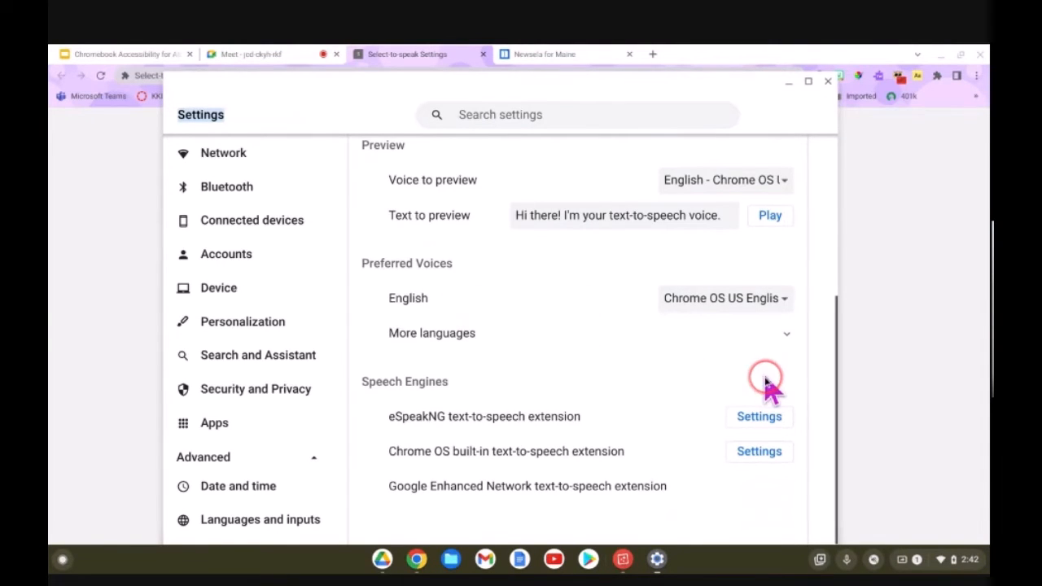
scroll(765, 382, "up", 5)
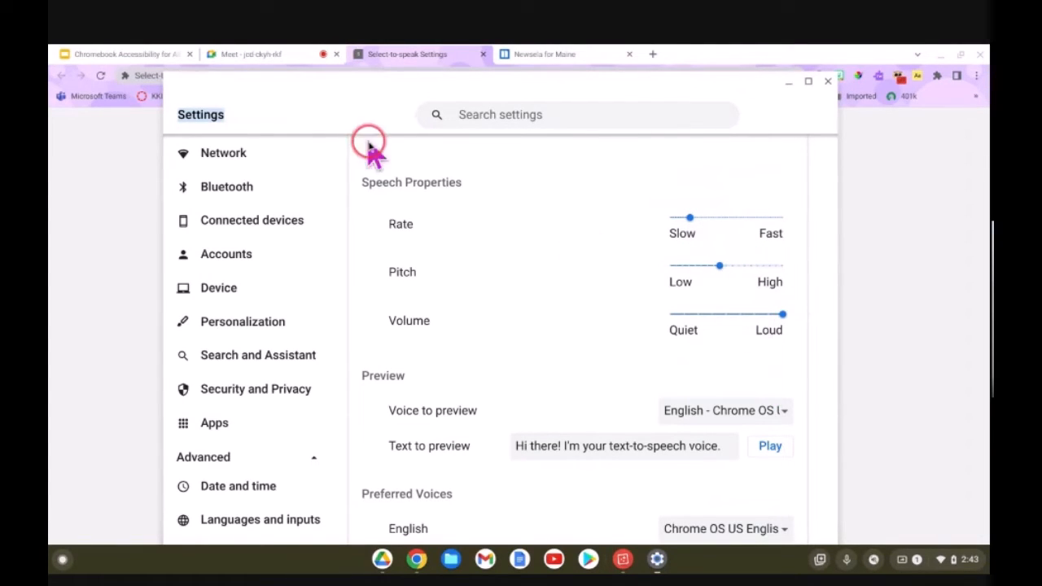
scroll(481, 310, "up", 1)
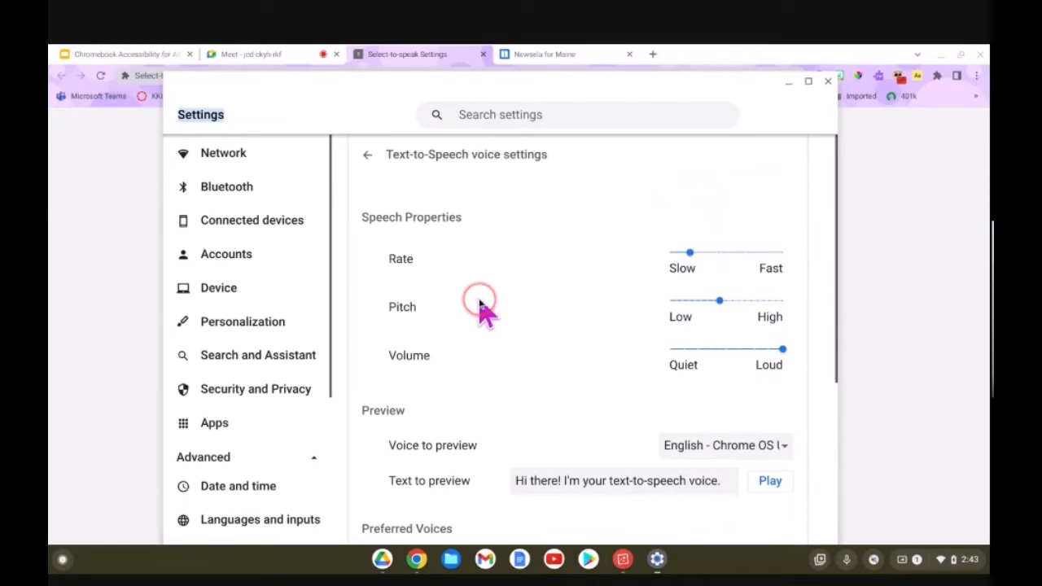
left_click(367, 157)
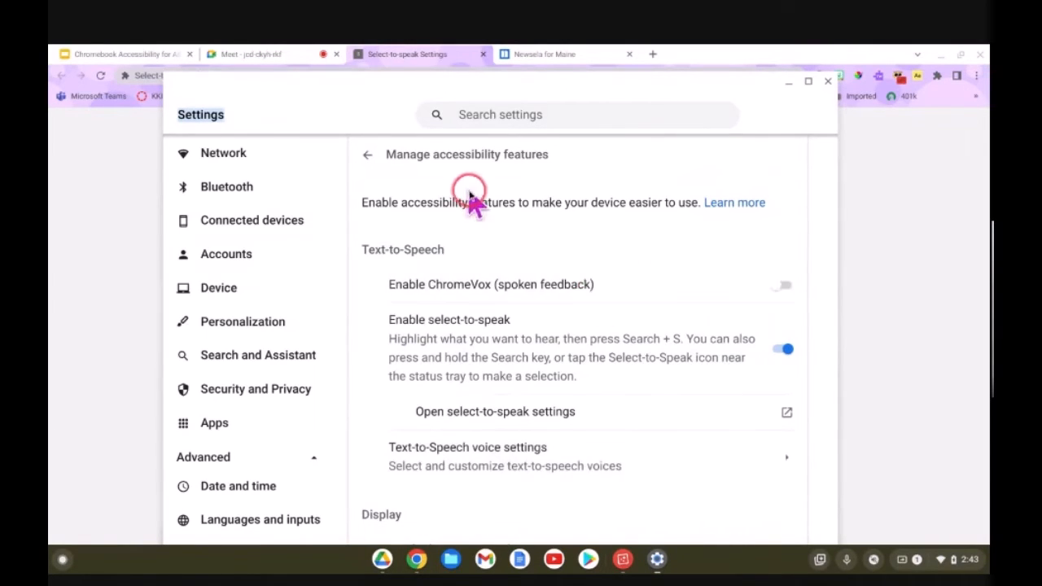
scroll(497, 267, "down", 3)
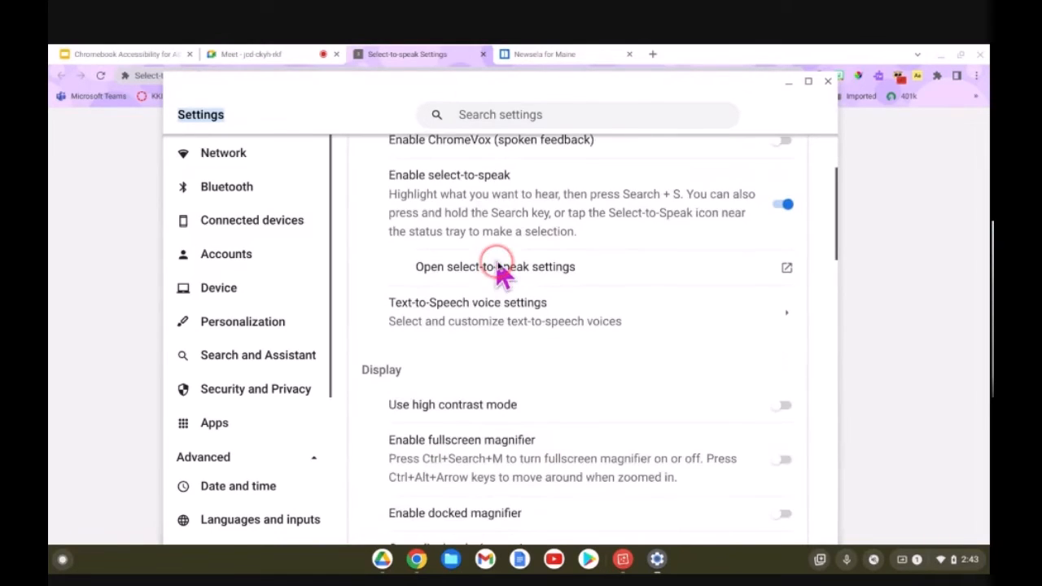
- Switch to the Google Meet call and stop presenting the screen
left_click(231, 55)
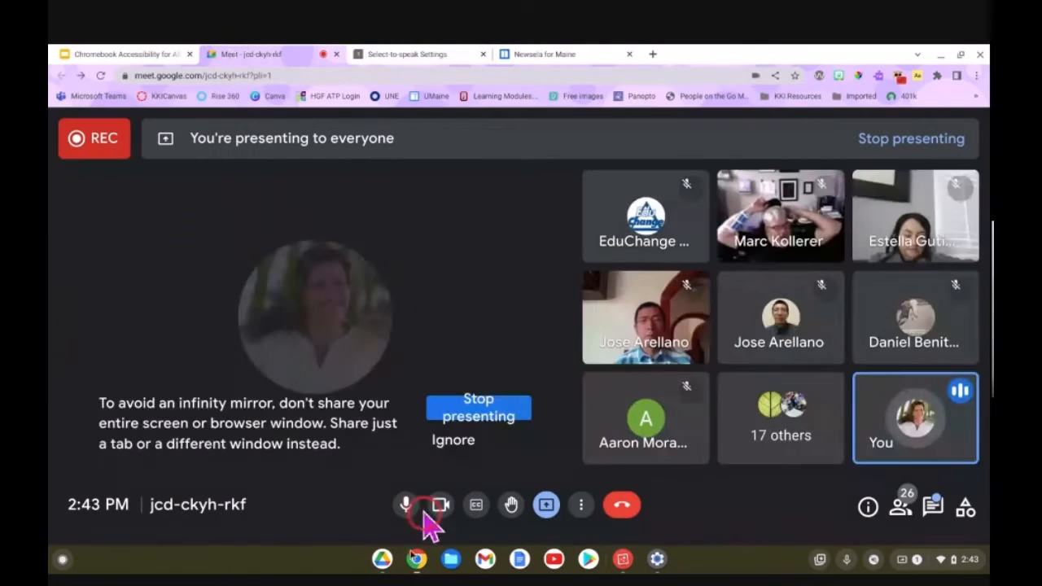
left_click(548, 506)
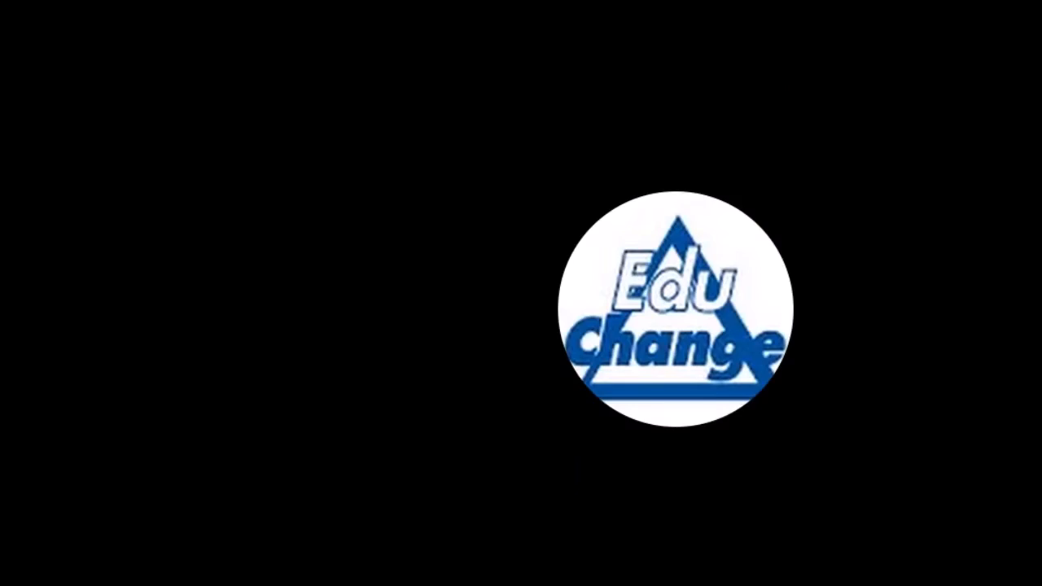
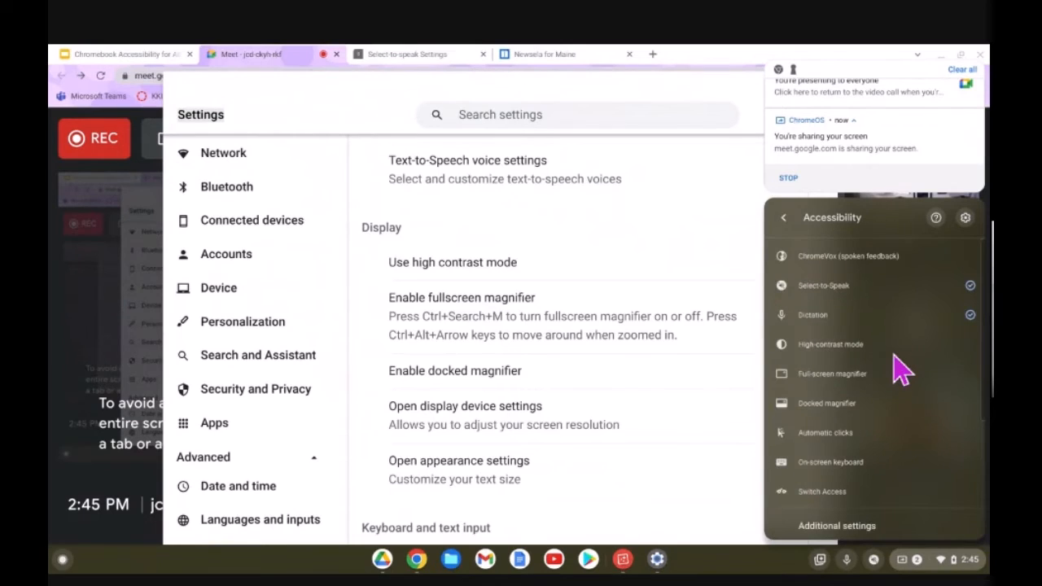
- Leave the Accessibility quick settings list and close the system status panel
left_click(783, 219)
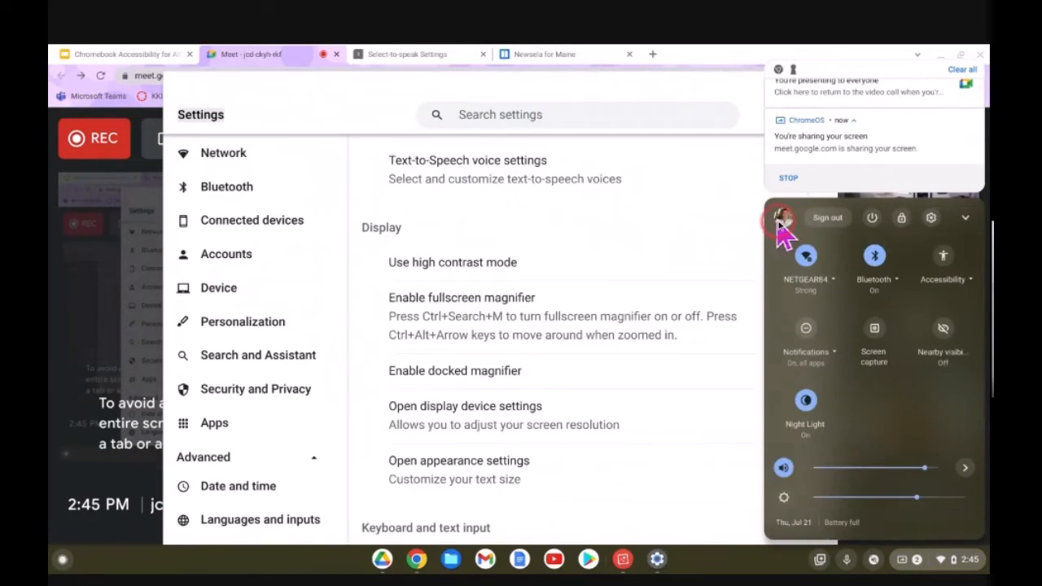
left_click(722, 540)
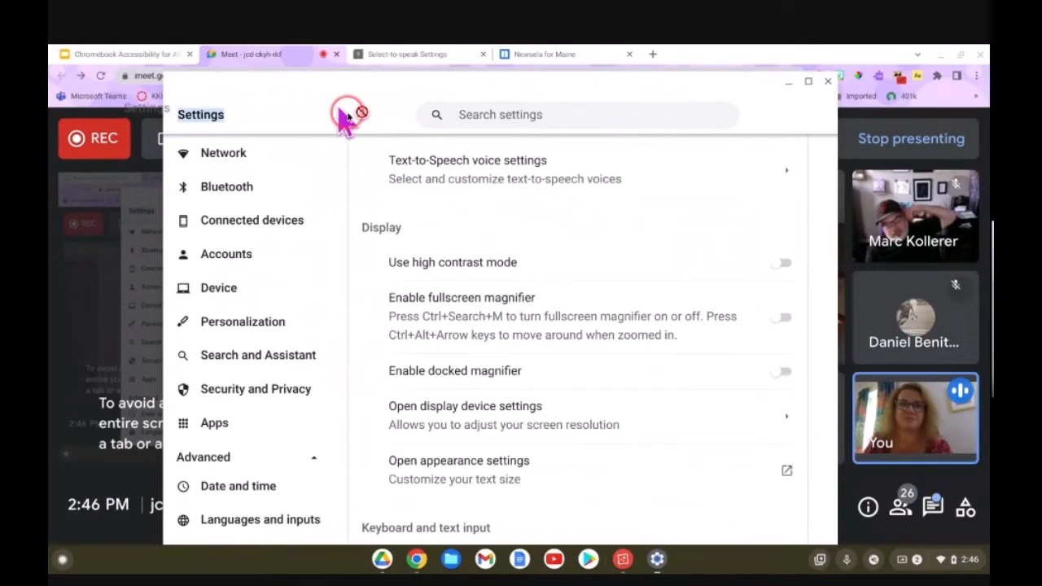
- Demonstrate high contrast mode by turning it on and back off twice
left_click(780, 265)
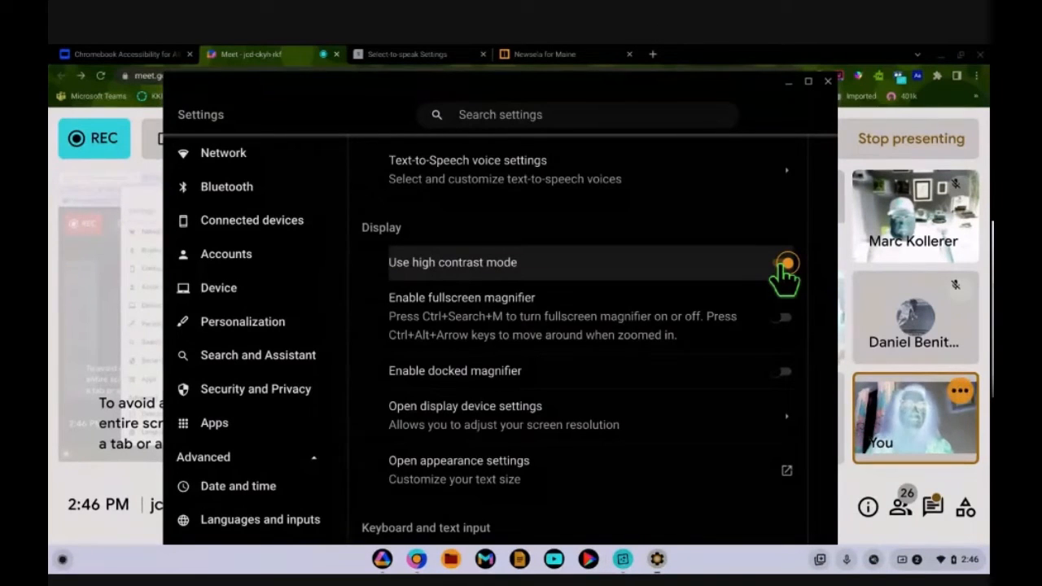
left_click(781, 265)
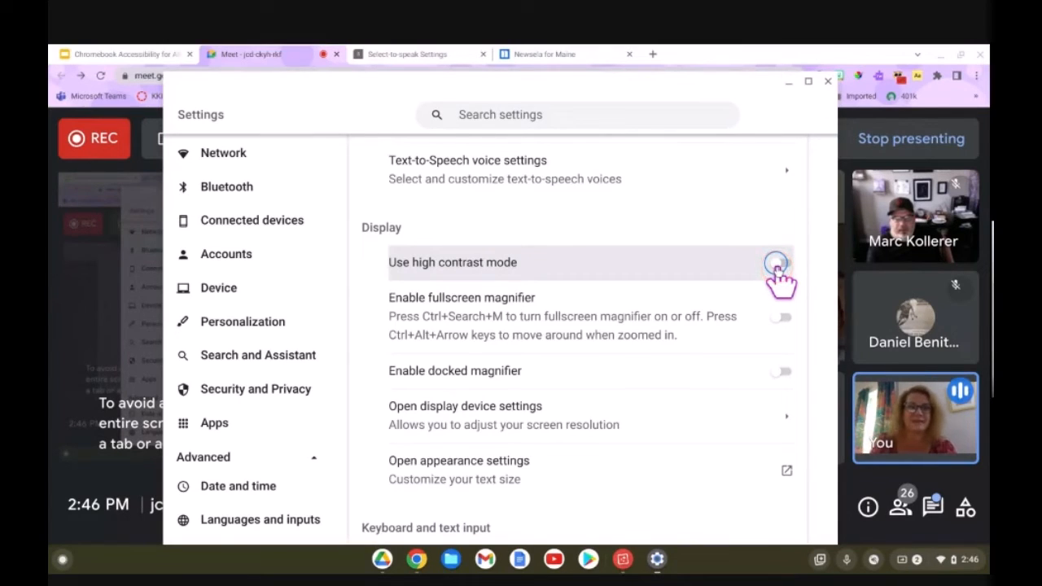
left_click(778, 268)
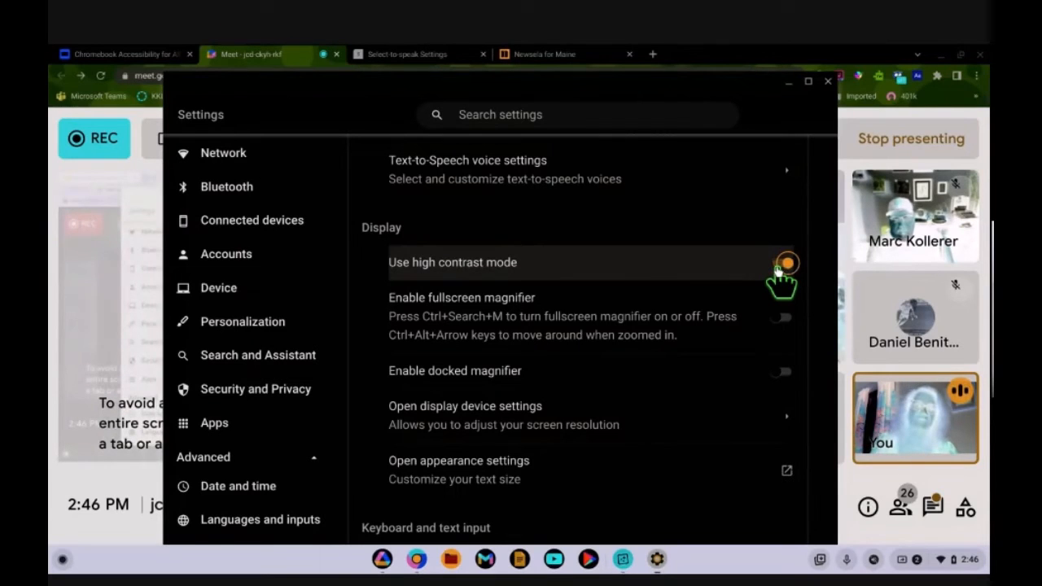
left_click(780, 266)
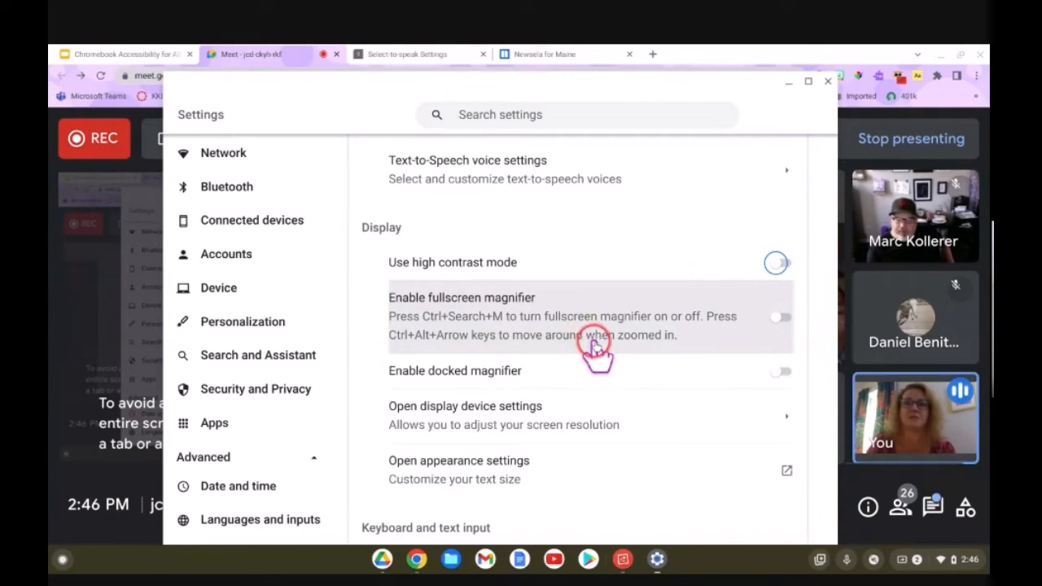
- Enable the fullscreen magnifier and move the magnified view left, up and back to the right
left_click(778, 320)
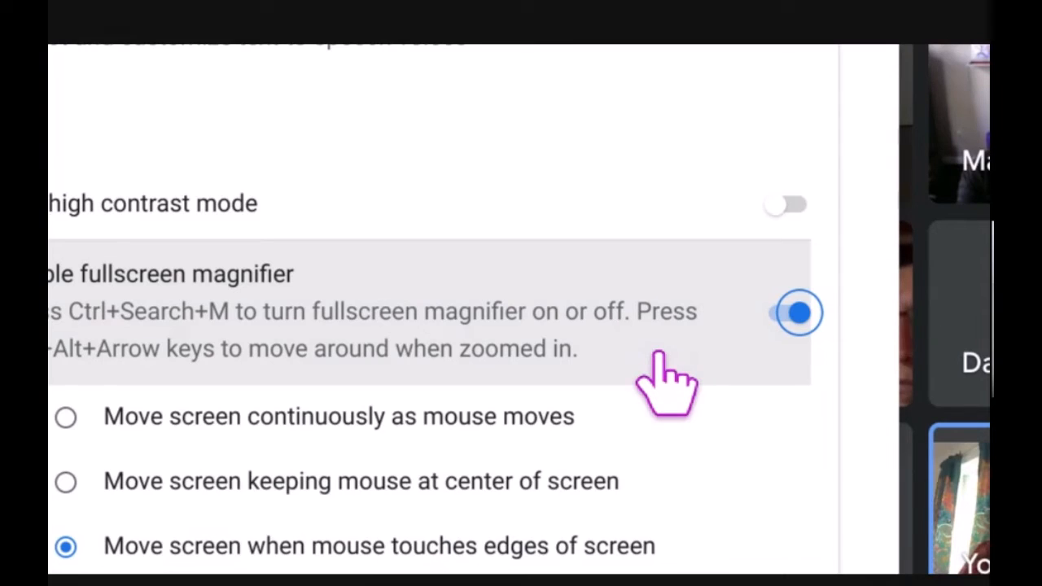
key("ctrl+alt+Left")
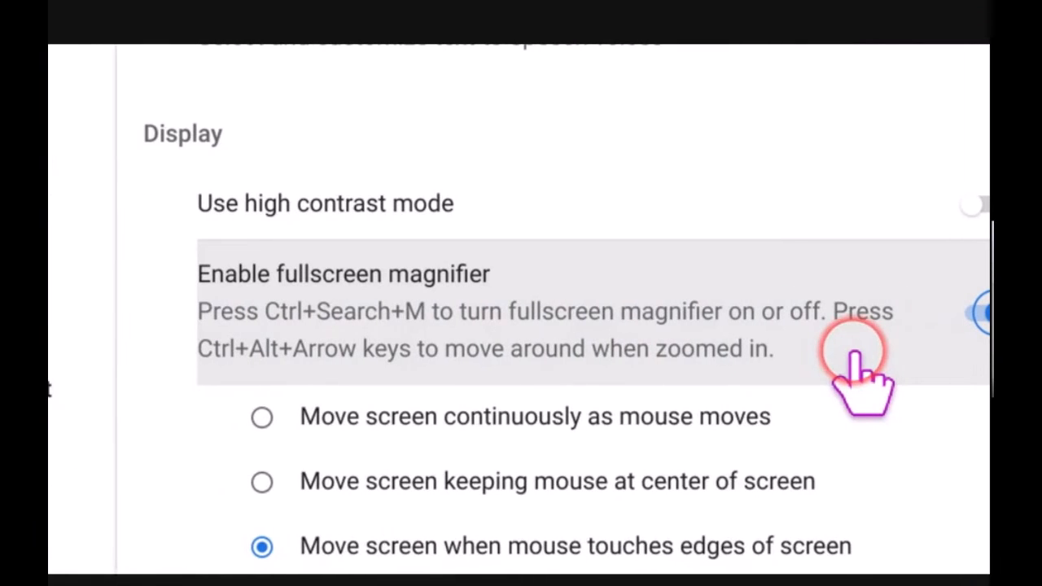
key("ctrl+alt+Up")
key("ctrl+alt+Up")
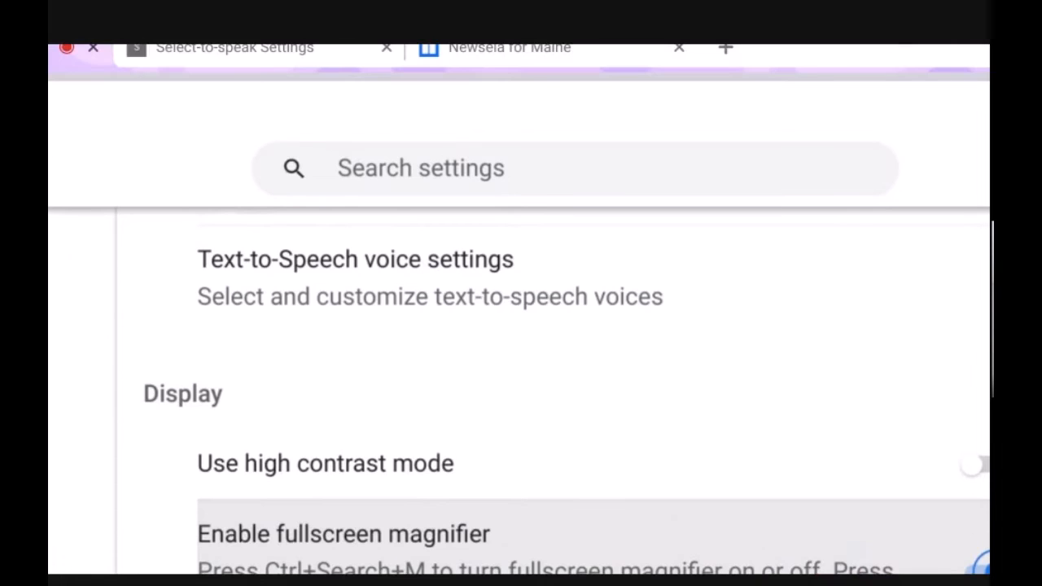
key("ctrl+alt+Right")
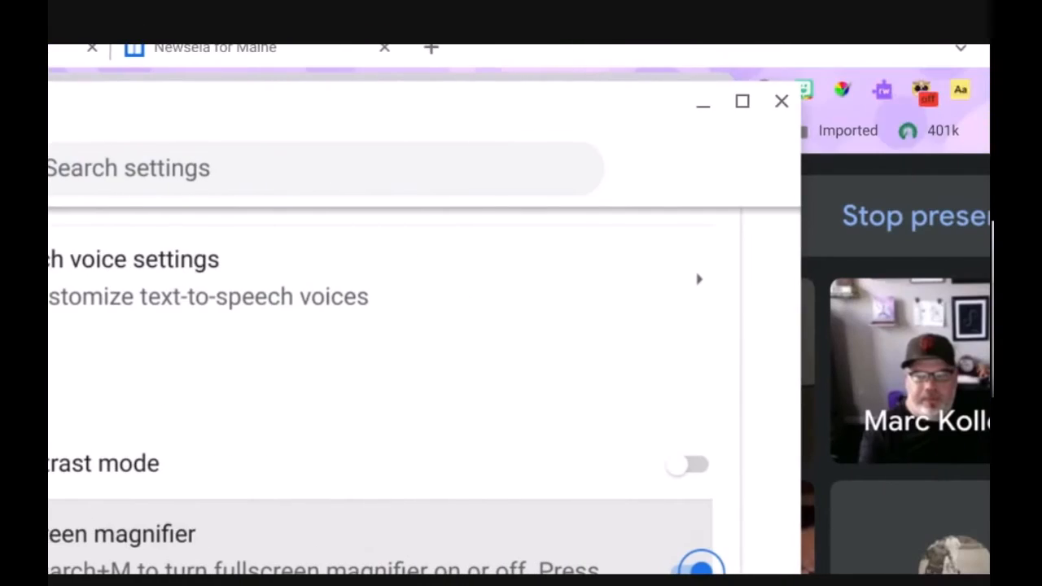
- Pan the magnified view down, left, up and back to the right, and turn the fullscreen magnifier off
key("ctrl+alt+Down")
key("ctrl+alt+Down")
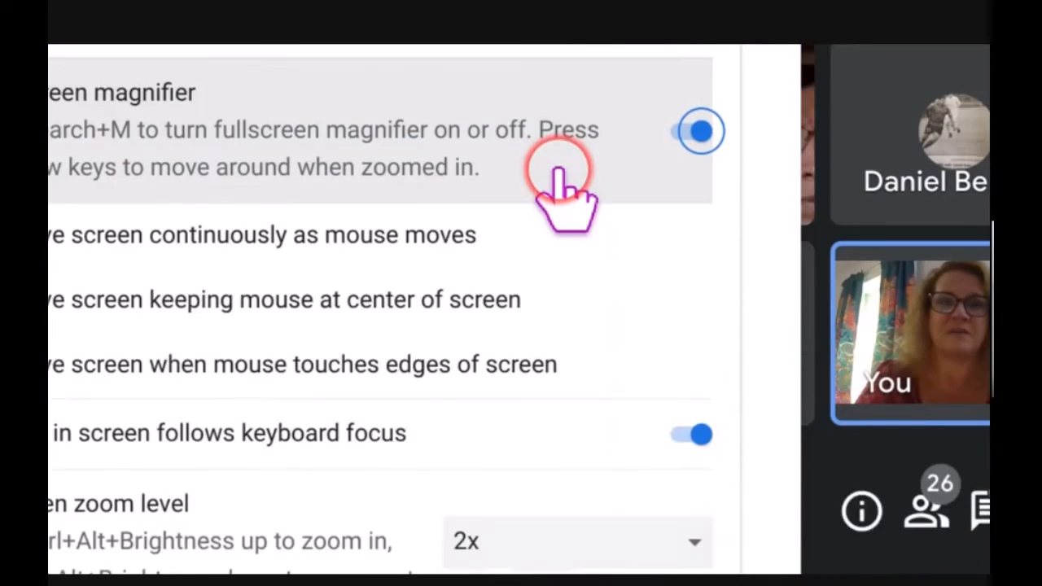
key("ctrl+alt+Down")
key("ctrl+alt+Left")
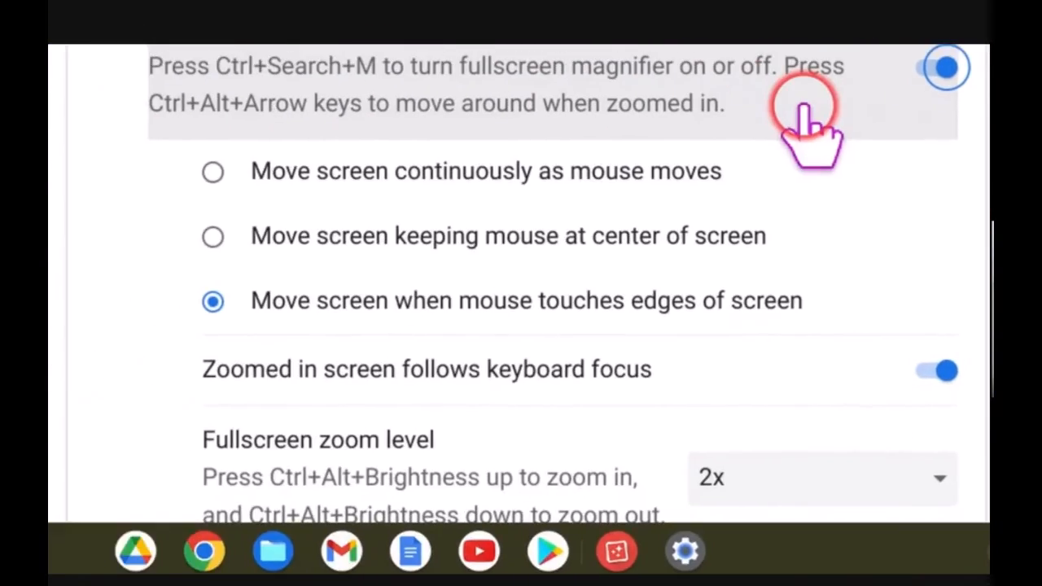
key("ctrl+alt+Left")
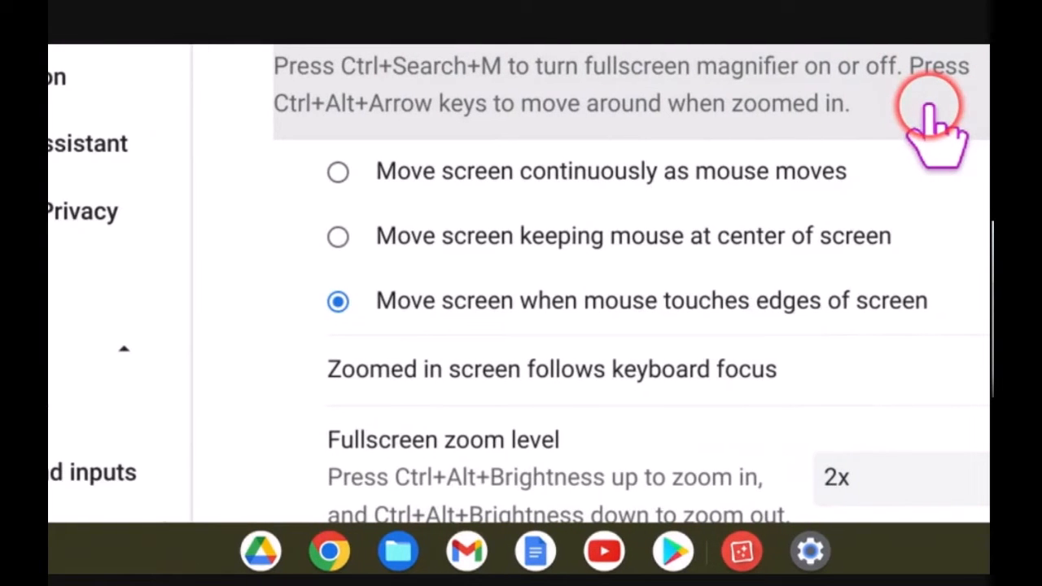
key("ctrl+alt+Up")
key("ctrl+alt+Up")
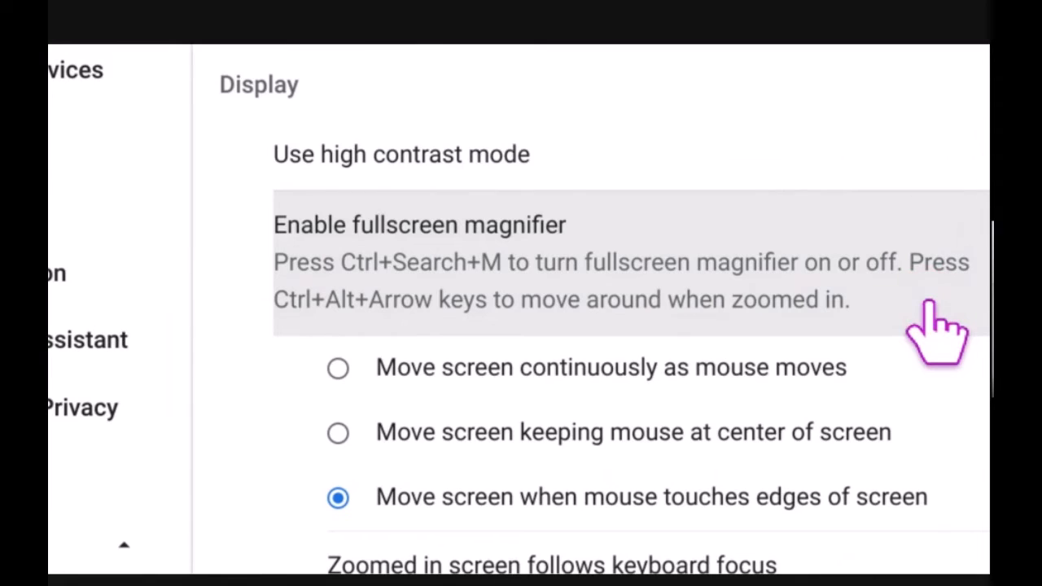
key("ctrl+alt+Right")
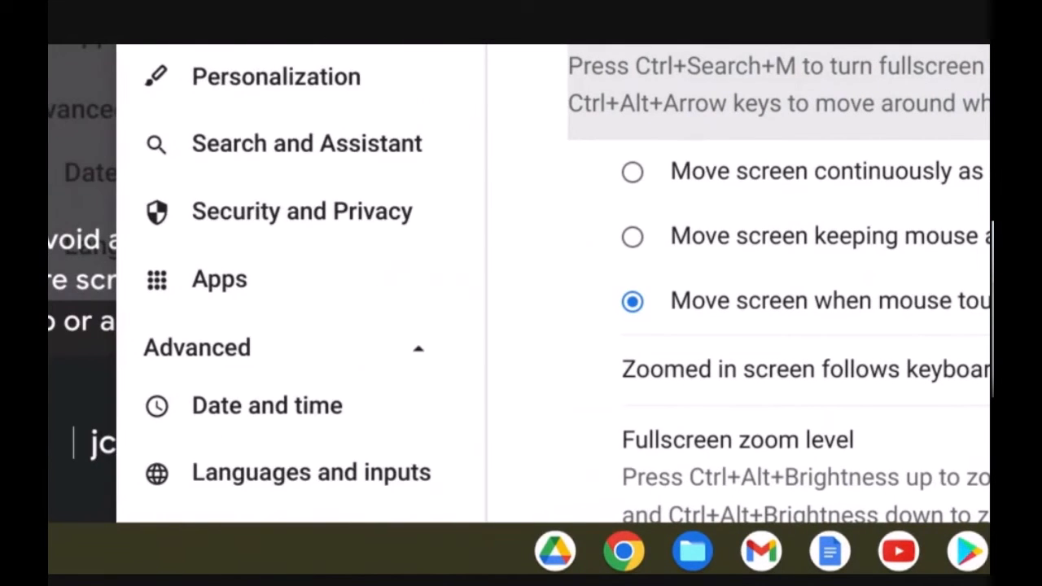
key("ctrl+alt+Right")
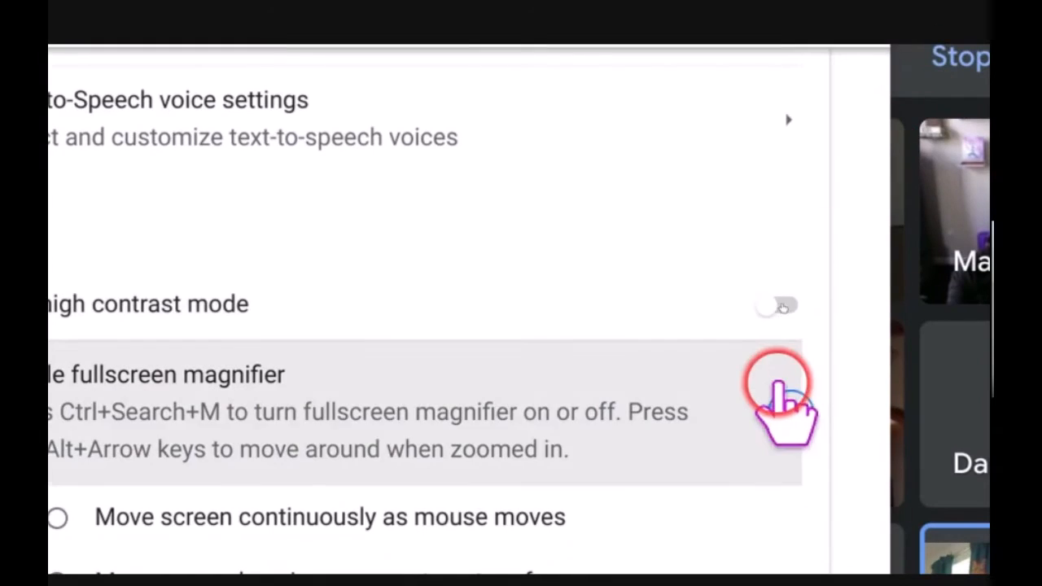
left_click(777, 389)
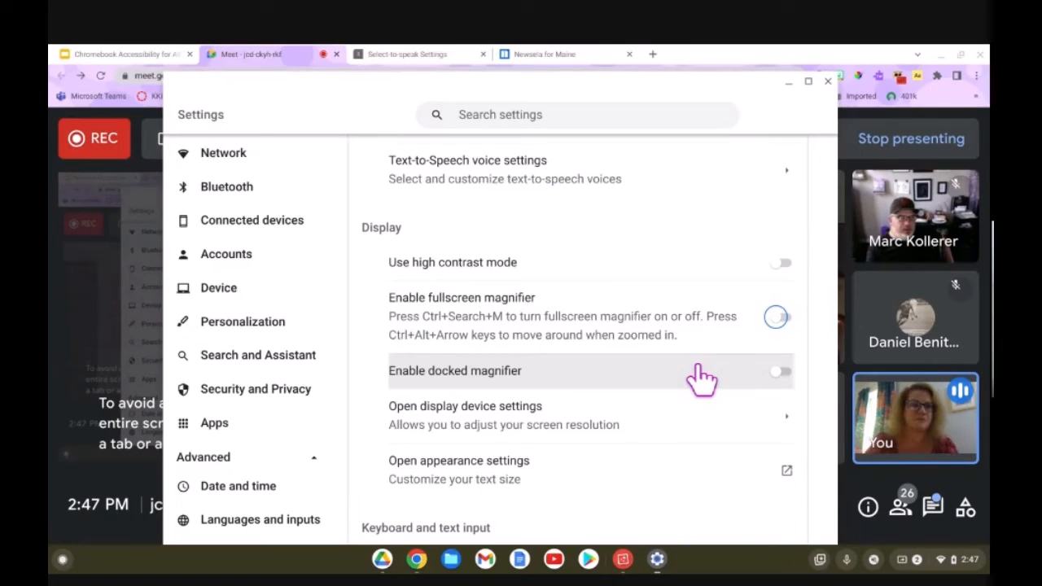
- Demonstrate the docked magnifier by turning it on and back off
left_click(777, 374)
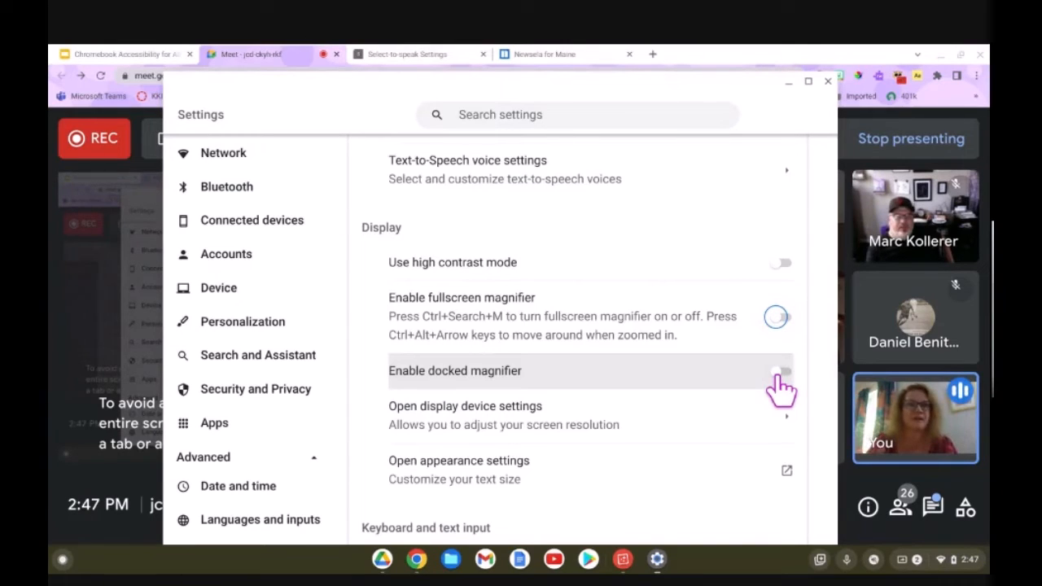
left_click(780, 375)
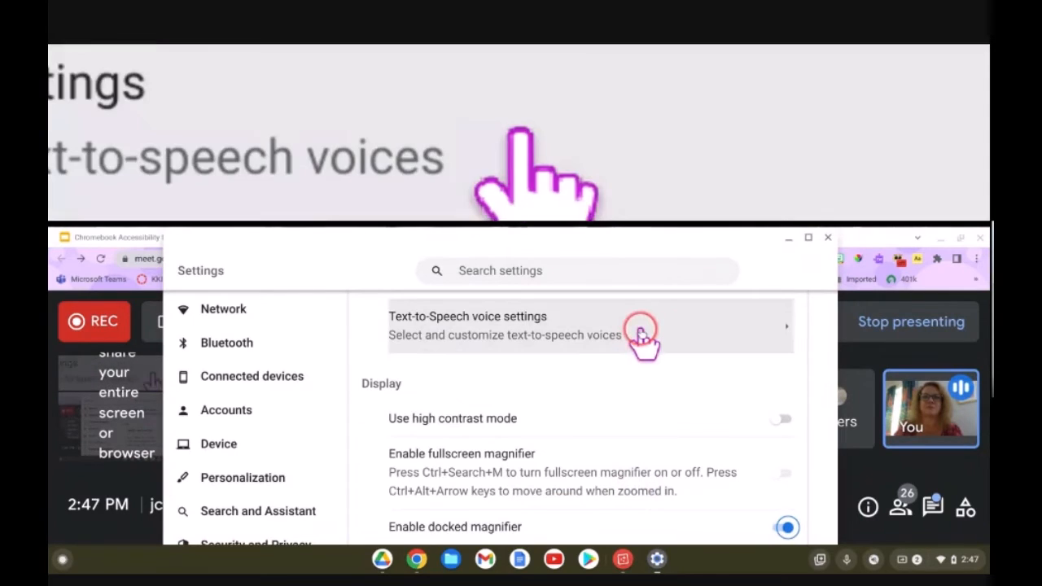
left_click(786, 528)
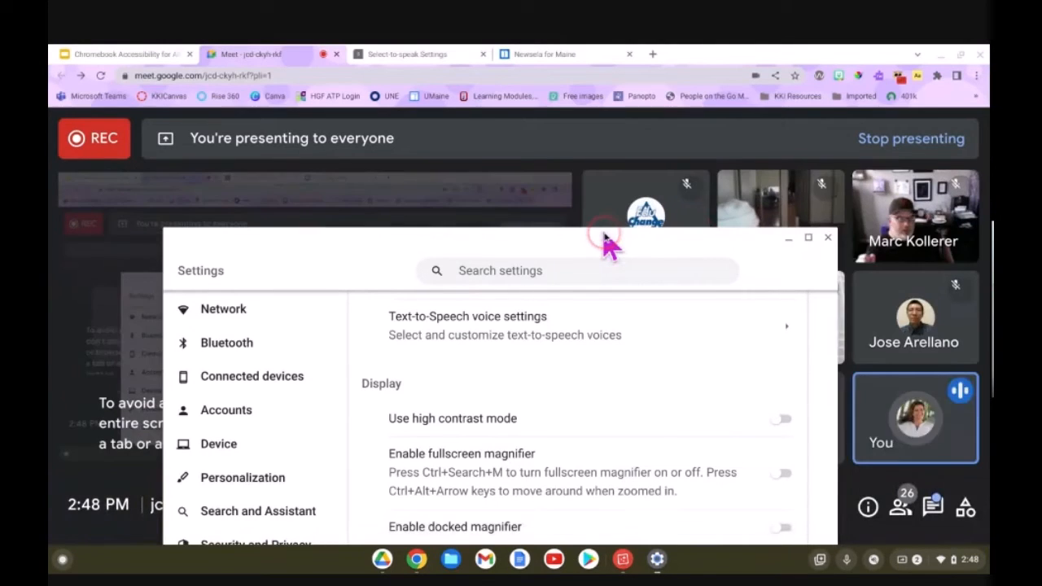
- Move the Settings window up to the top edge of the screen and enlarge it to show more options
left_click_drag(607, 240, 606, 119)
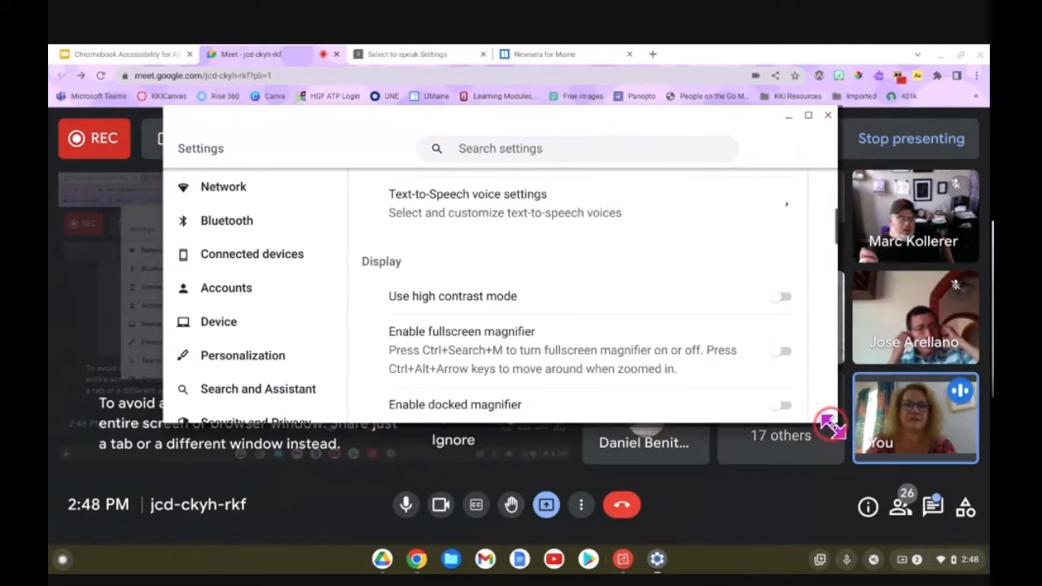
left_click_drag(831, 426, 903, 559)
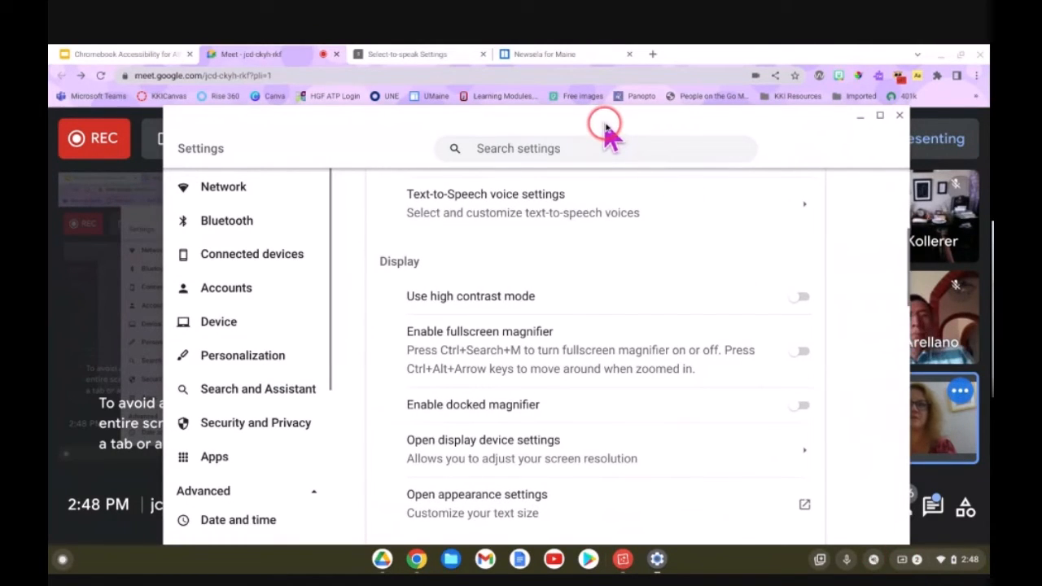
left_click_drag(610, 133, 575, 71)
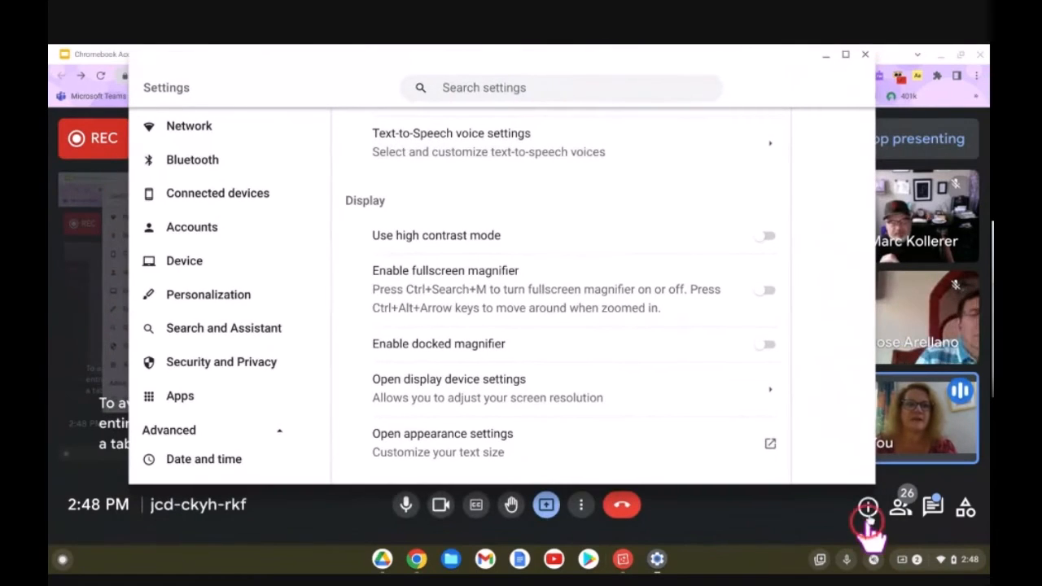
left_click_drag(873, 485, 870, 534)
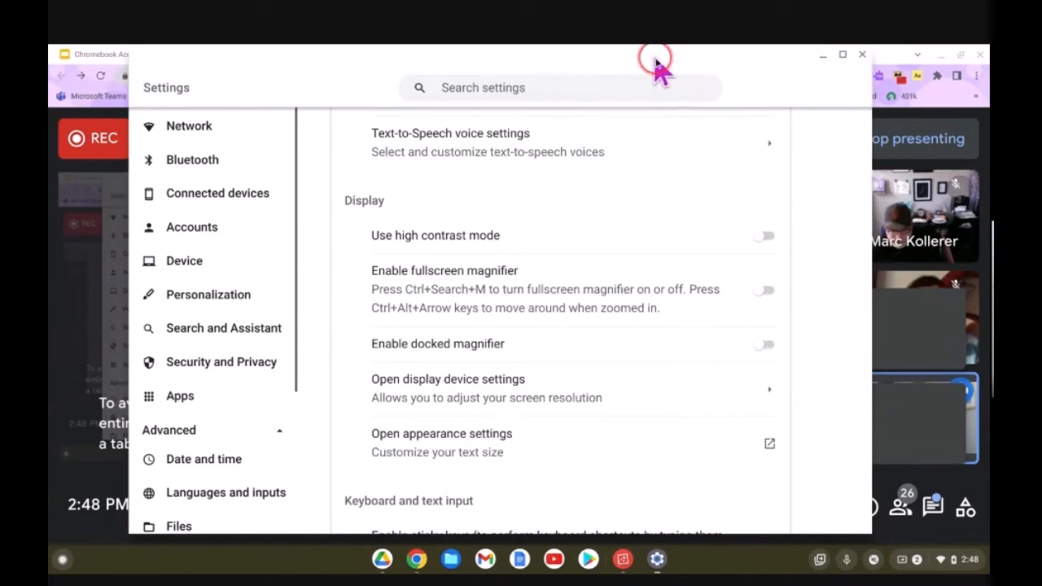
mouse_move(658, 61)
left_mouse_down()
mouse_move(291, 133)
mouse_move(484, 135)
mouse_move(675, 82)
mouse_move(661, 60)
left_mouse_up()
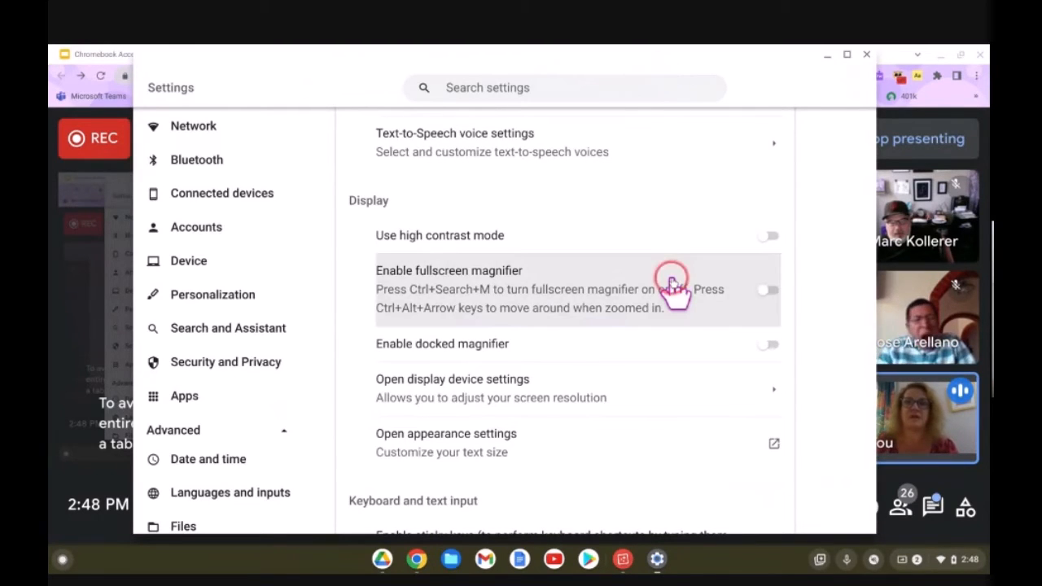
- Open the display device settings from the Display section of the accessibility options
scroll(673, 281, "up", 2)
scroll(672, 283, "down", 3)
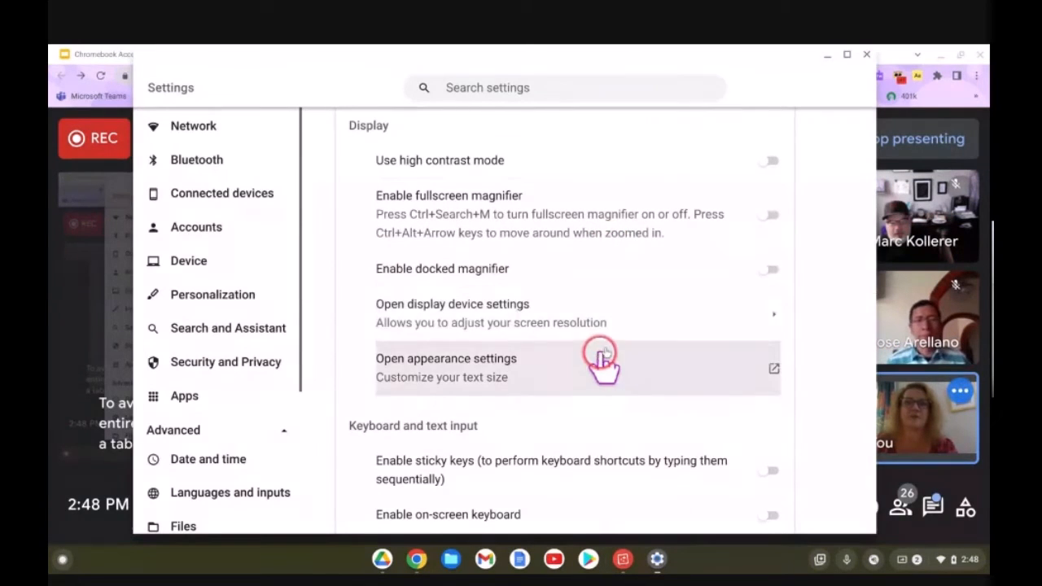
left_click(774, 322)
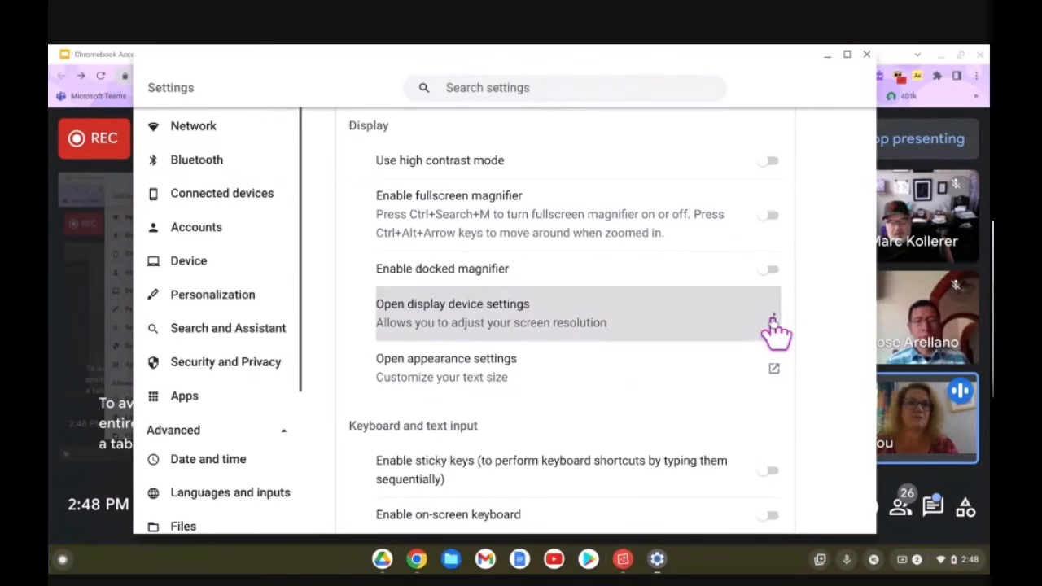
- Demonstrate the Night Light color temperature by making it cooler and warmer, ending about midway between Cooler and Warmer
mouse_move(705, 232)
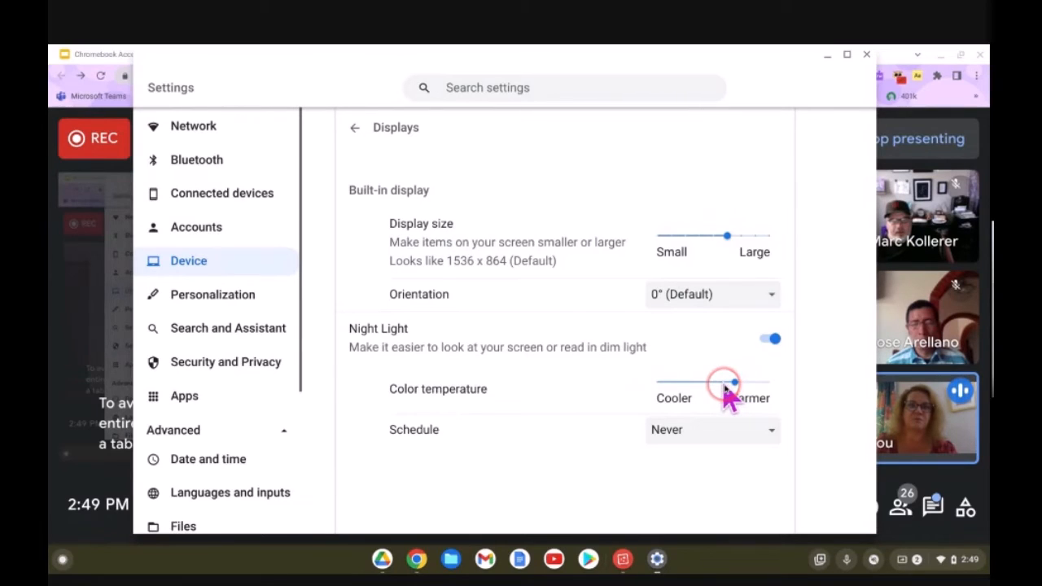
left_click(724, 382)
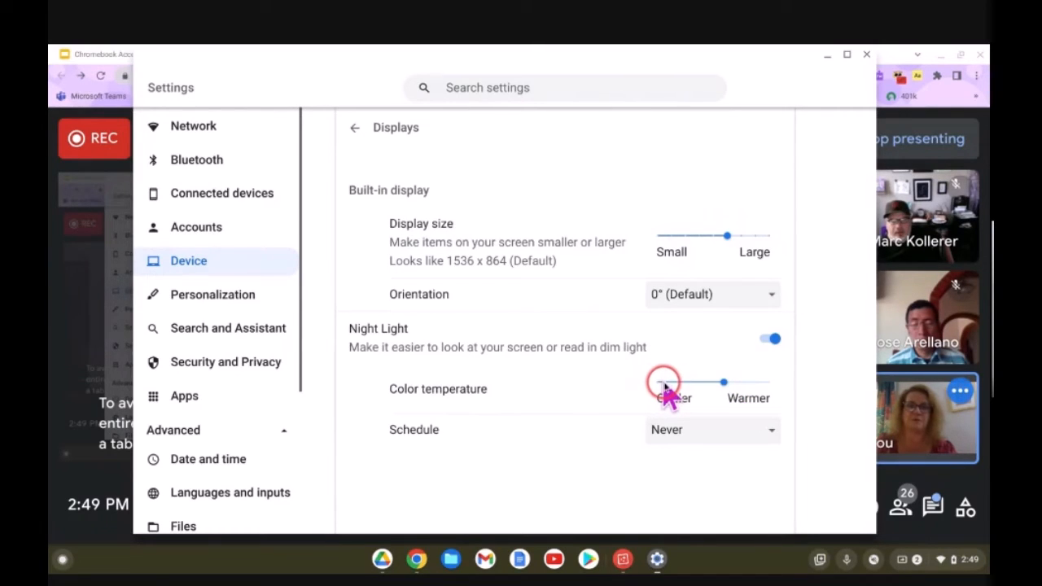
left_click_drag(664, 384, 690, 385)
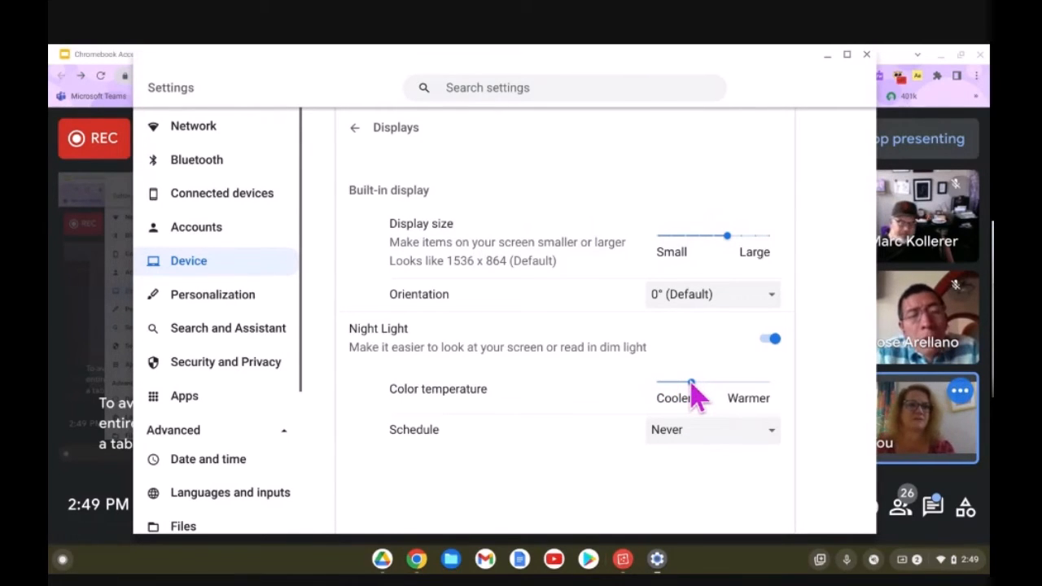
left_click(705, 385)
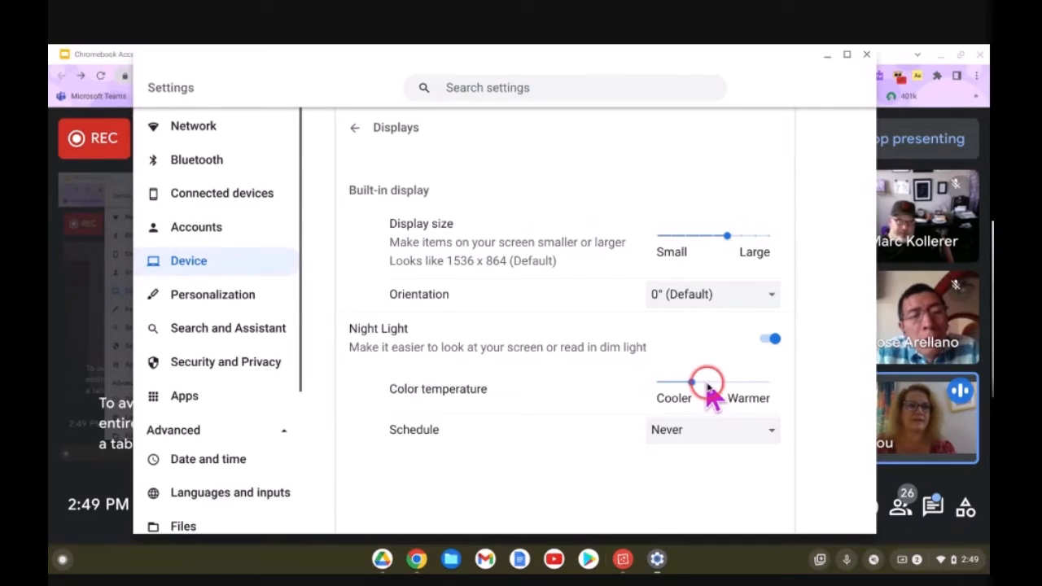
left_click_drag(707, 386, 747, 388)
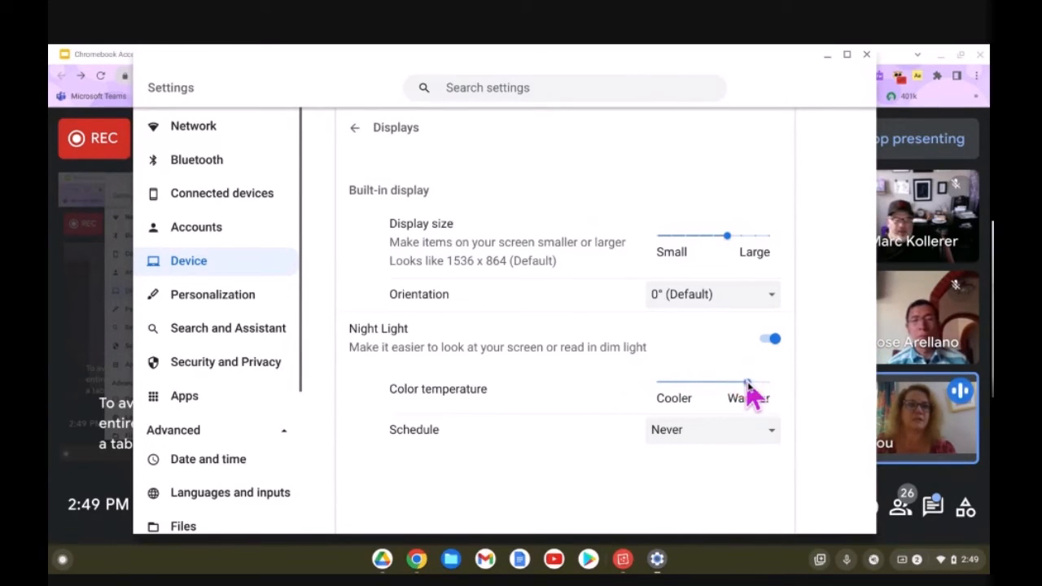
left_click_drag(735, 384, 713, 386)
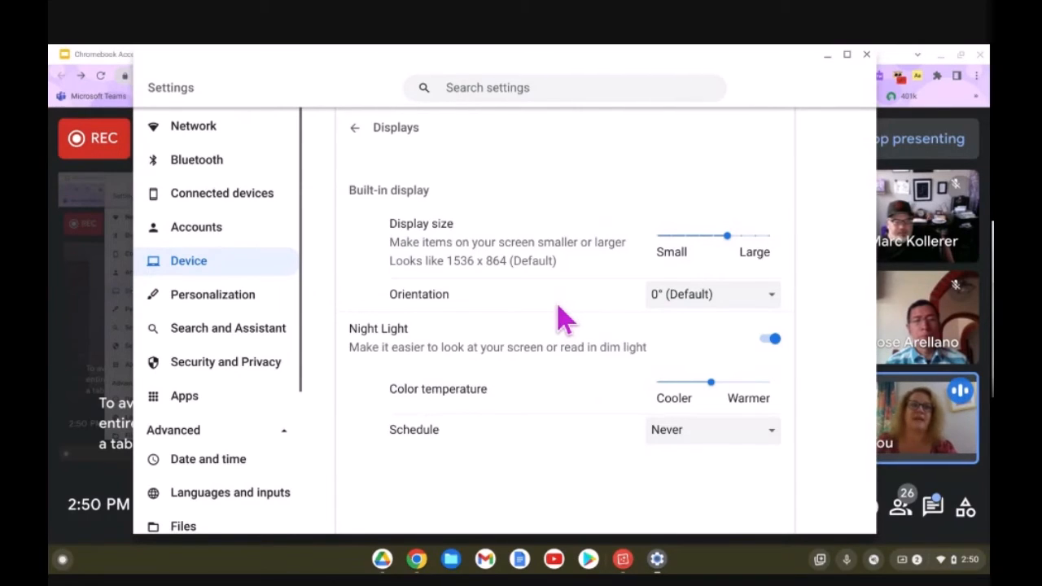
- Show the Night Light schedule options and the Night Light toggle in the system status panel, leaving both unchanged
left_click(578, 403)
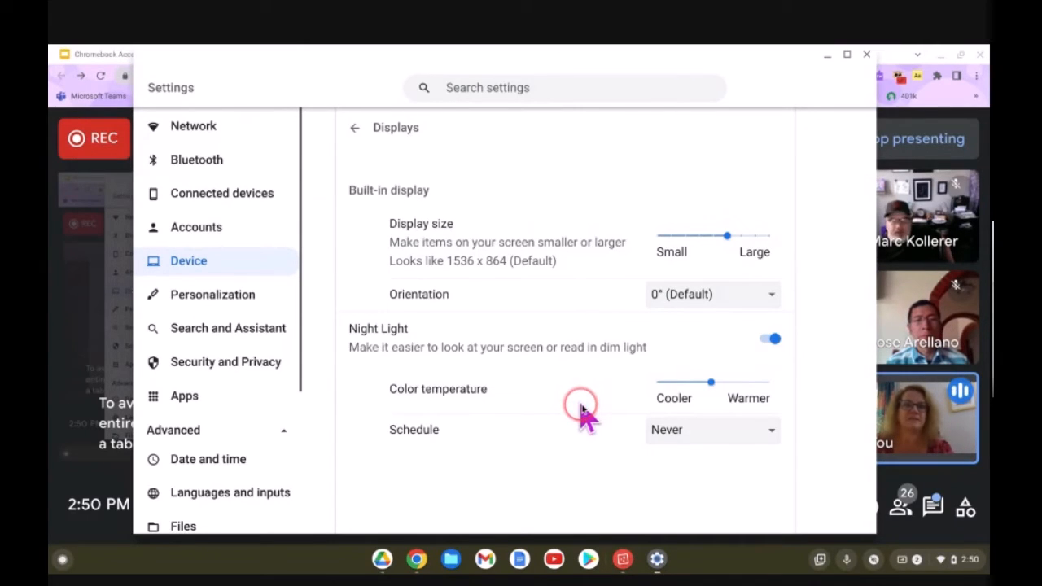
left_click(718, 422)
left_click(777, 431)
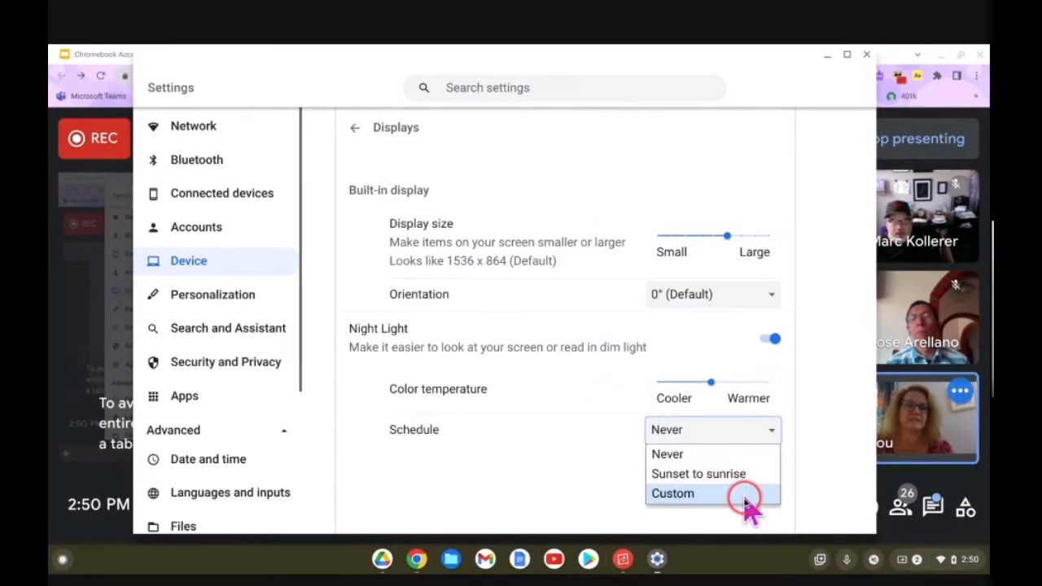
left_click(577, 463)
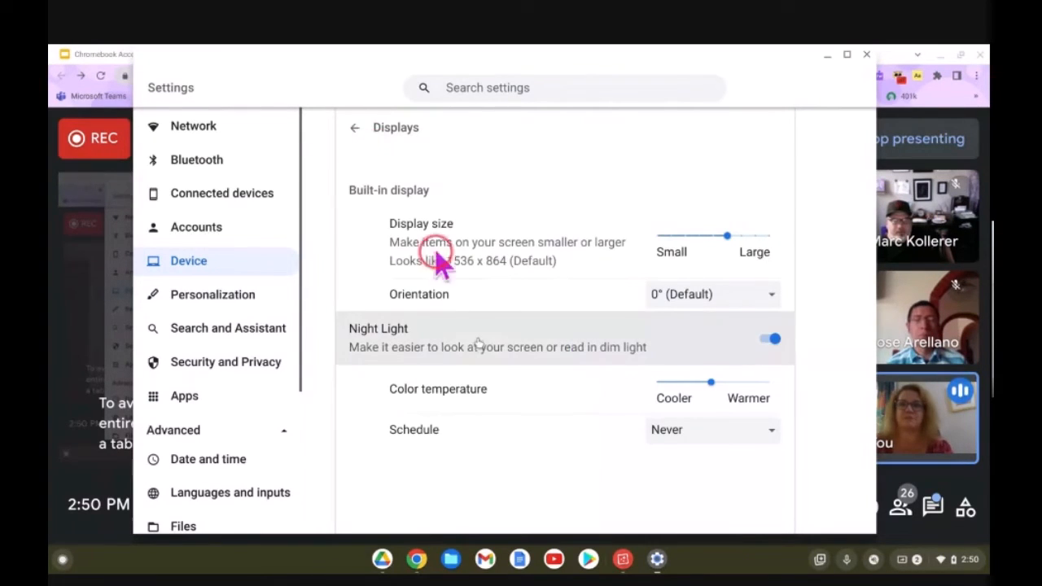
left_click(942, 570)
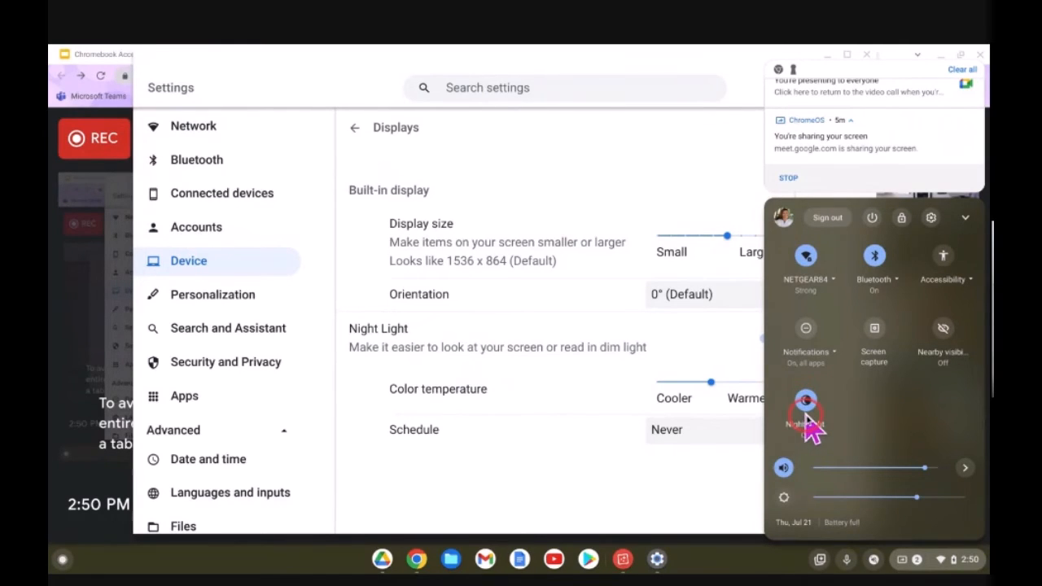
left_click(500, 133)
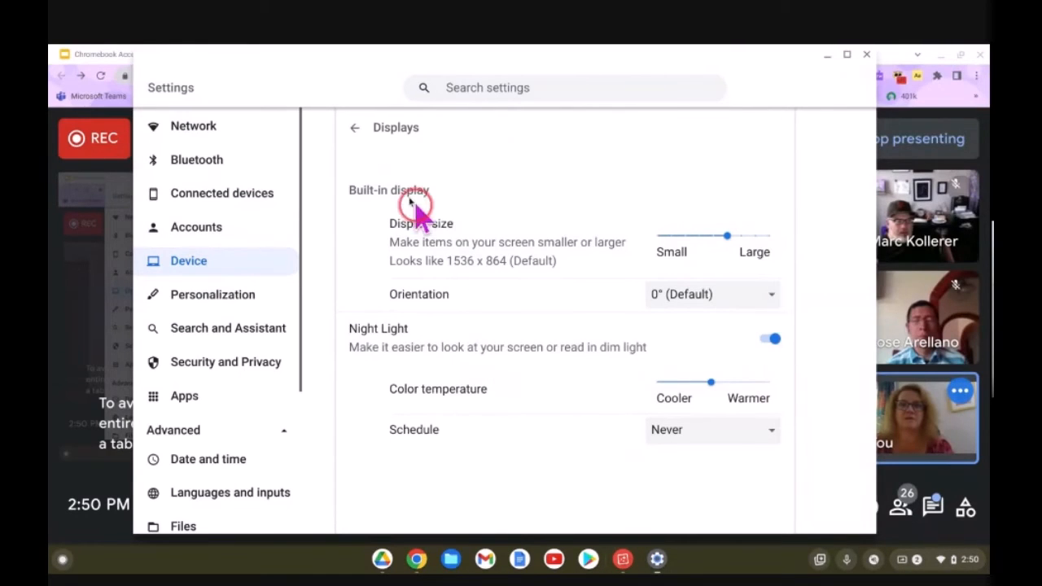
- Return to the accessibility options and open the appearance settings for customizing the browser's text size
left_click(356, 130)
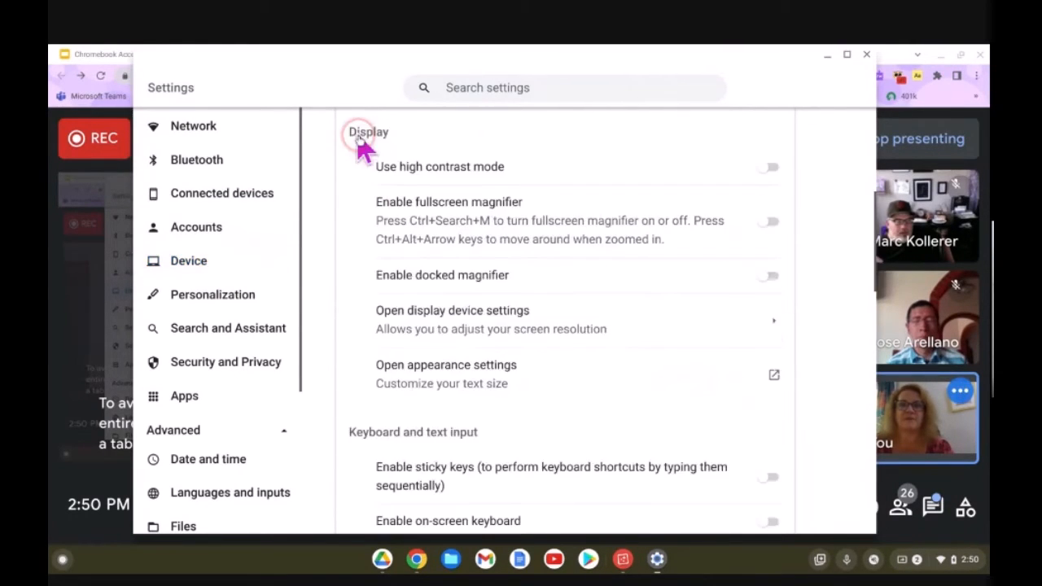
left_click(773, 379)
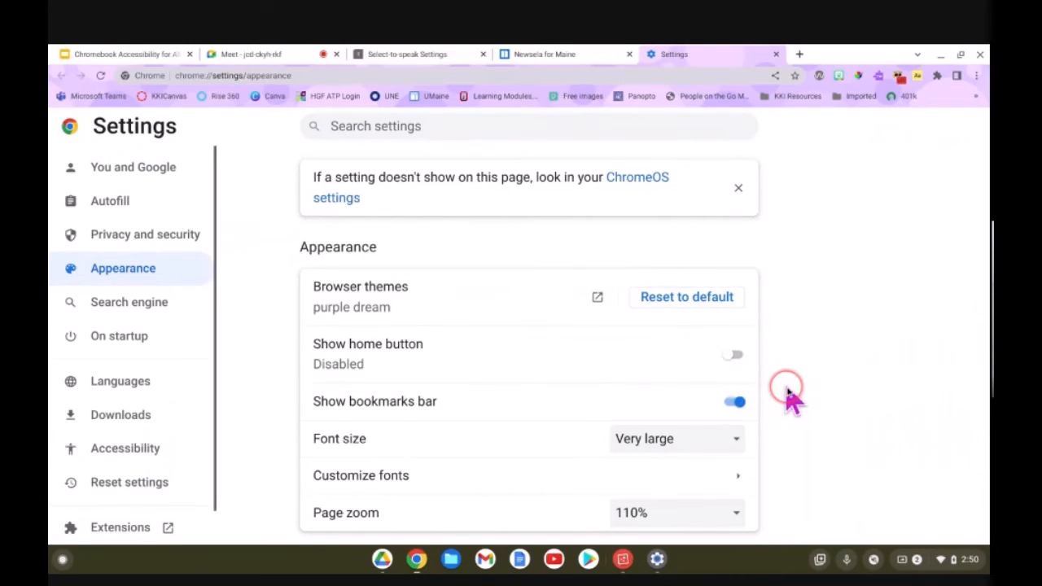
- Demonstrate the browser font size by setting it to Medium (Recommended), to Very small, and back to Very large
left_click(739, 454)
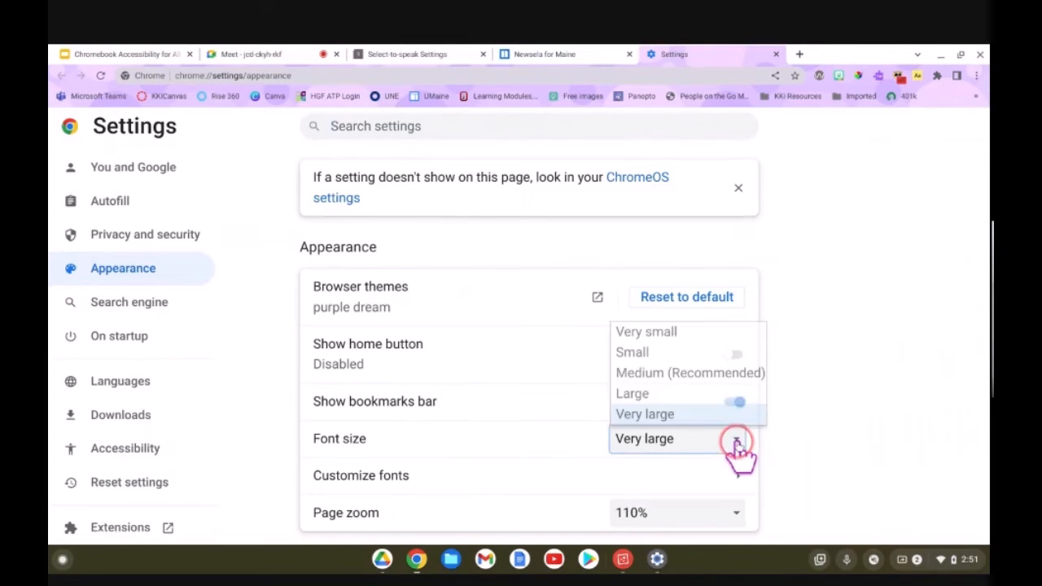
left_click(724, 381)
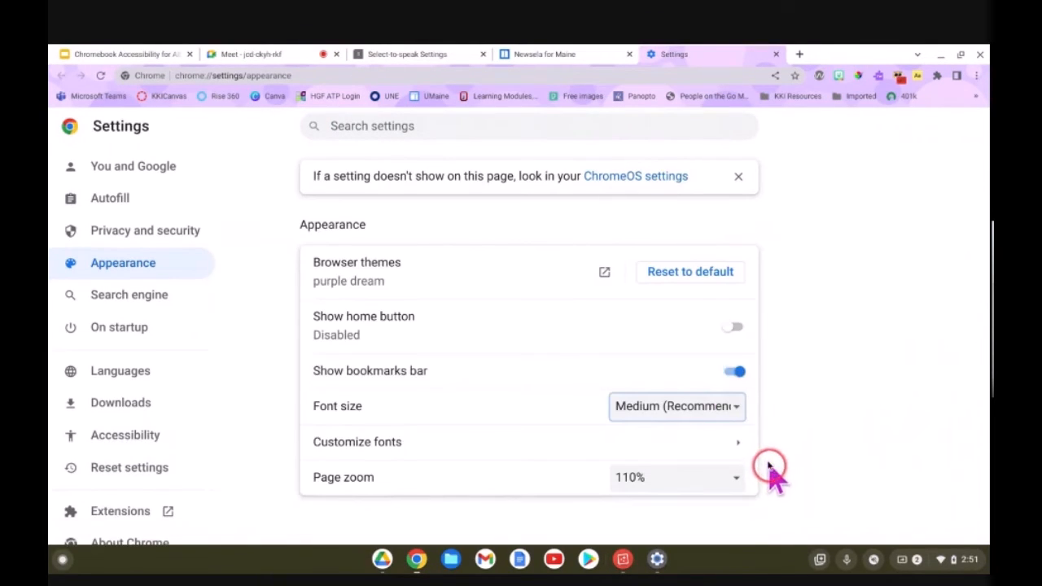
left_click(739, 409)
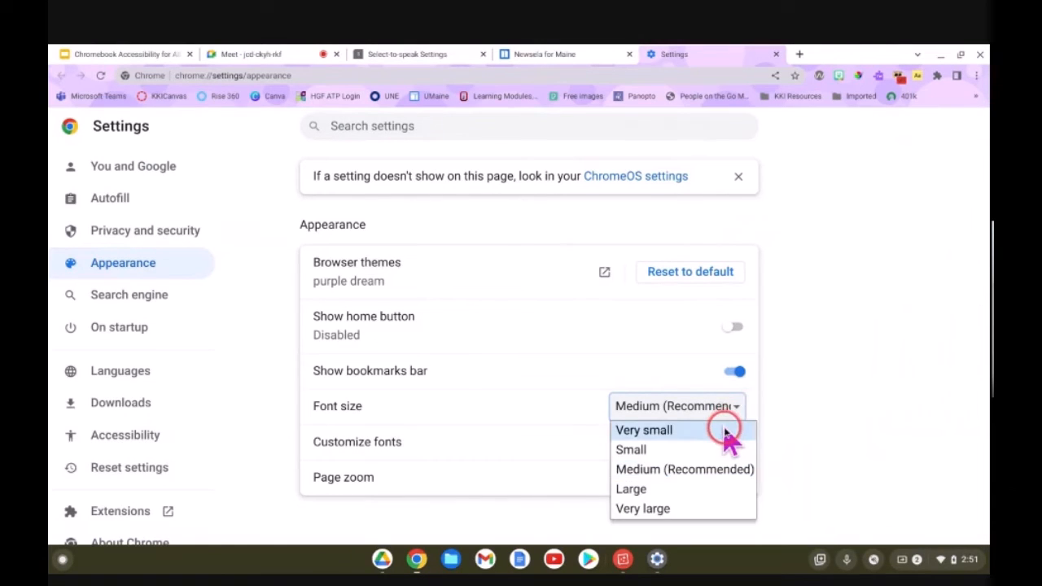
left_click(726, 430)
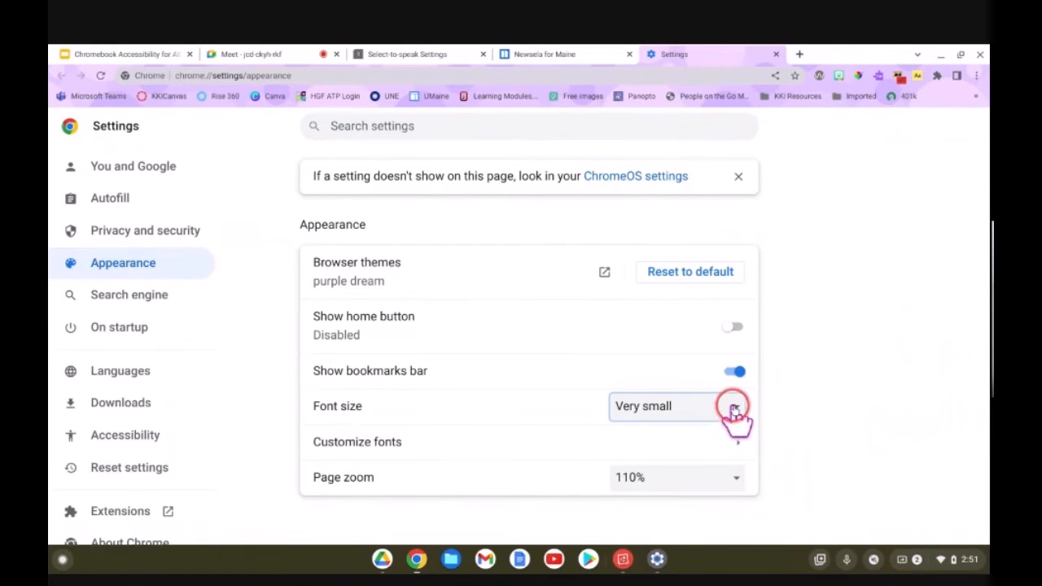
left_click(735, 411)
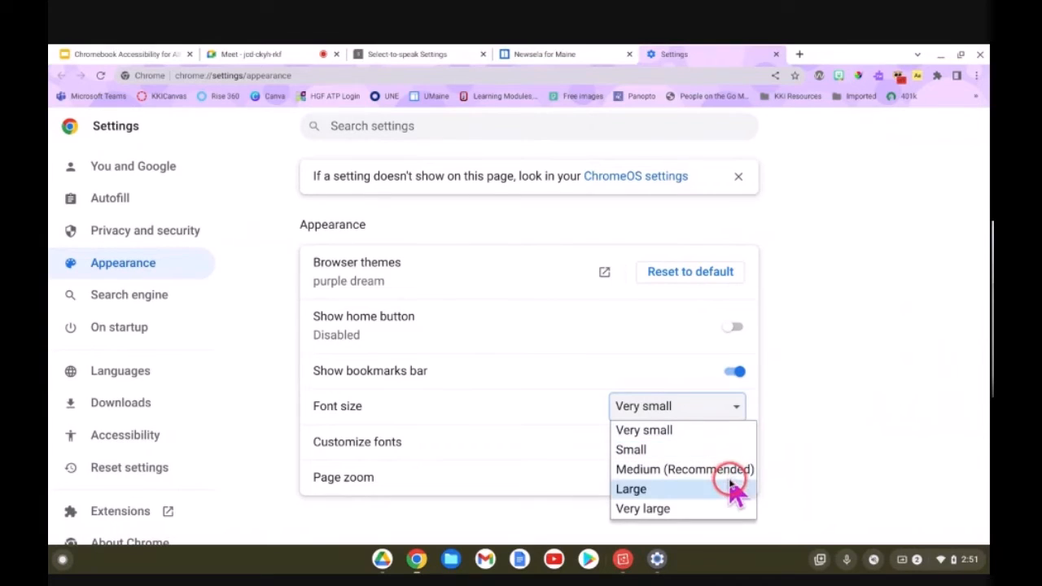
left_click(731, 508)
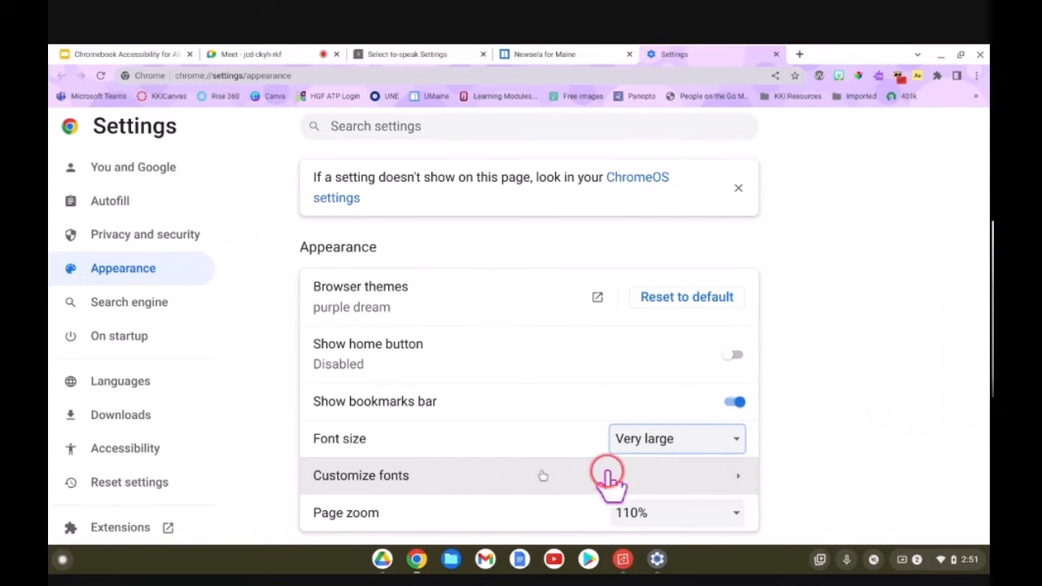
- Open the font customization page and examine the font size, minimum font size, and standard, serif, sans-serif and fixed-width font options
left_click(739, 487)
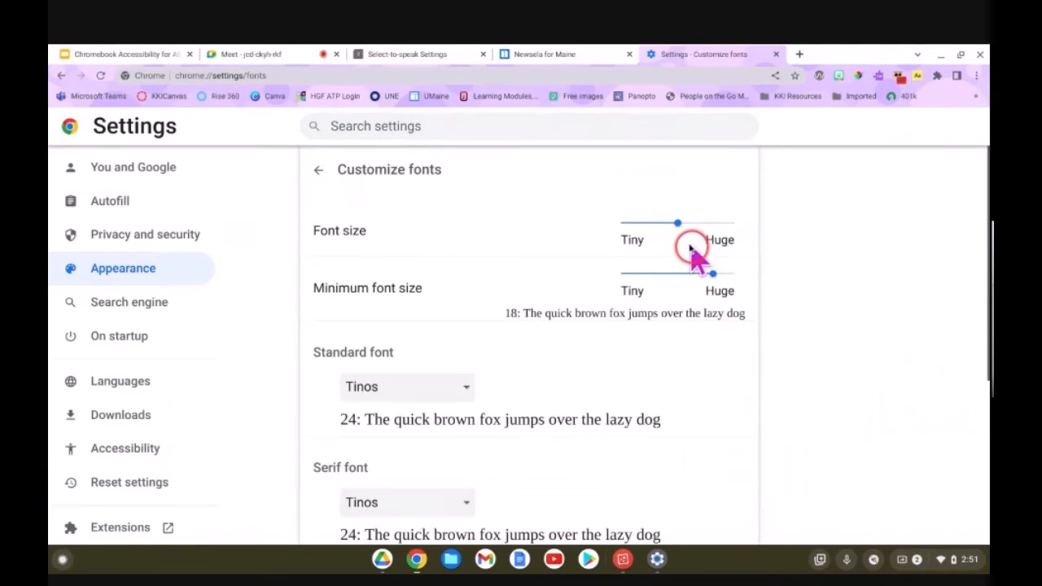
mouse_move(681, 227)
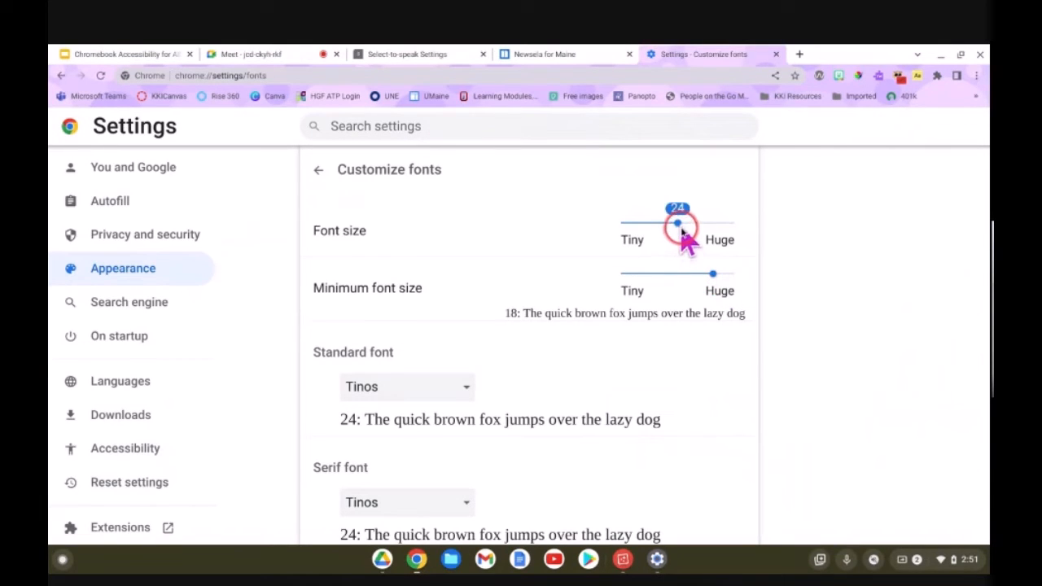
mouse_move(713, 277)
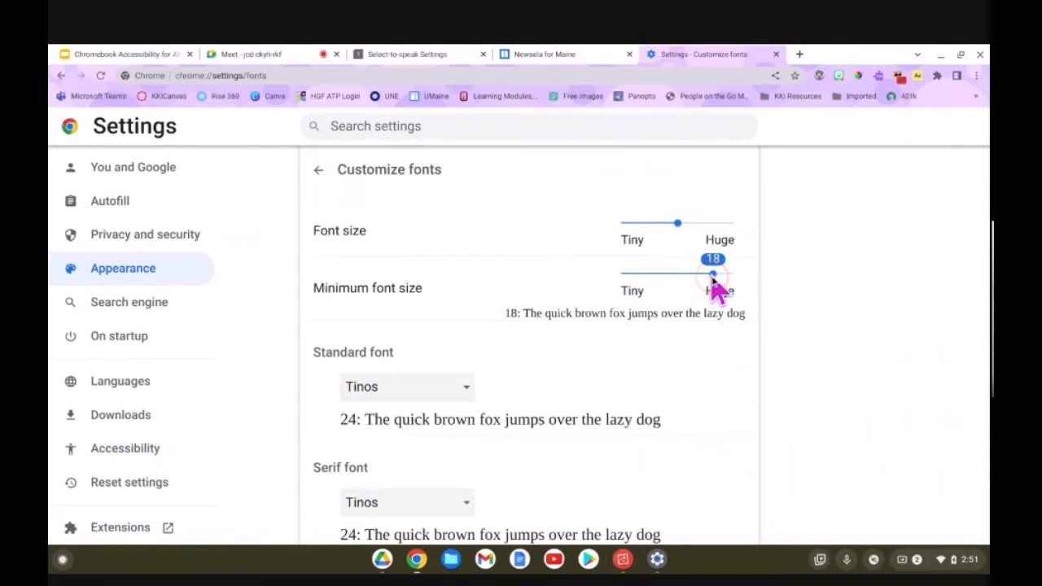
left_click(712, 277)
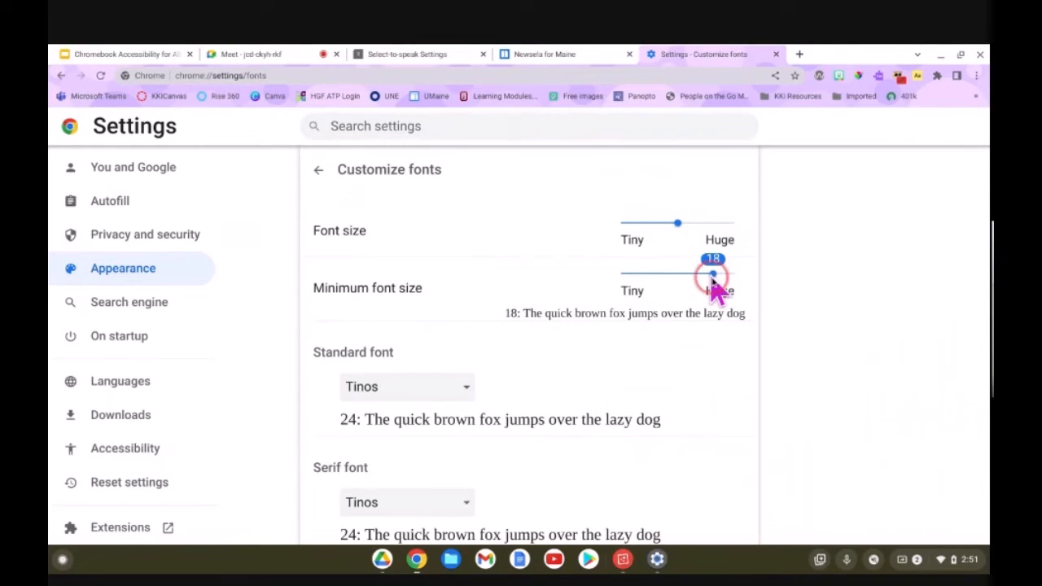
scroll(712, 279, "down", 1)
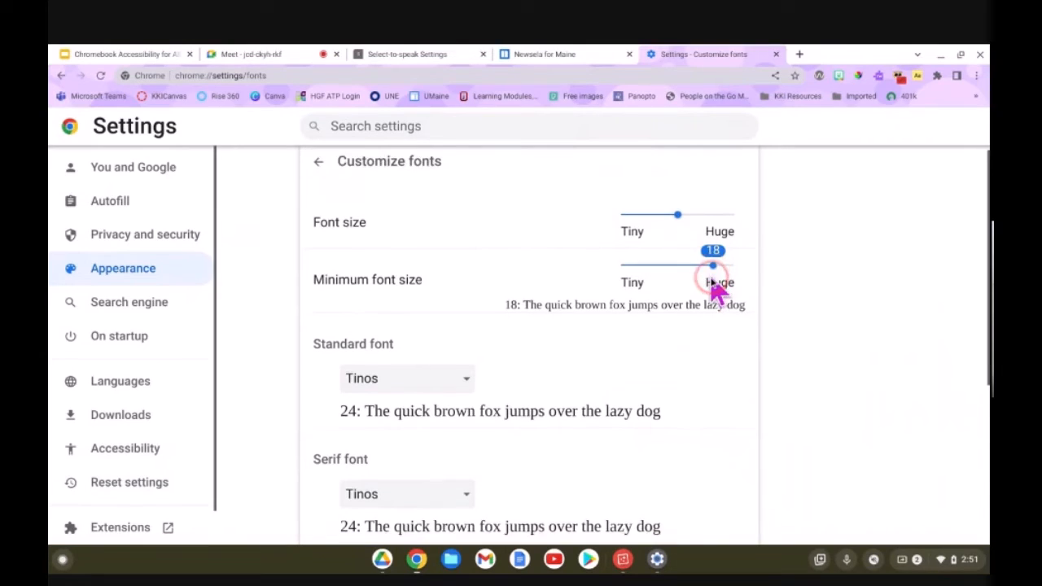
mouse_move(714, 229)
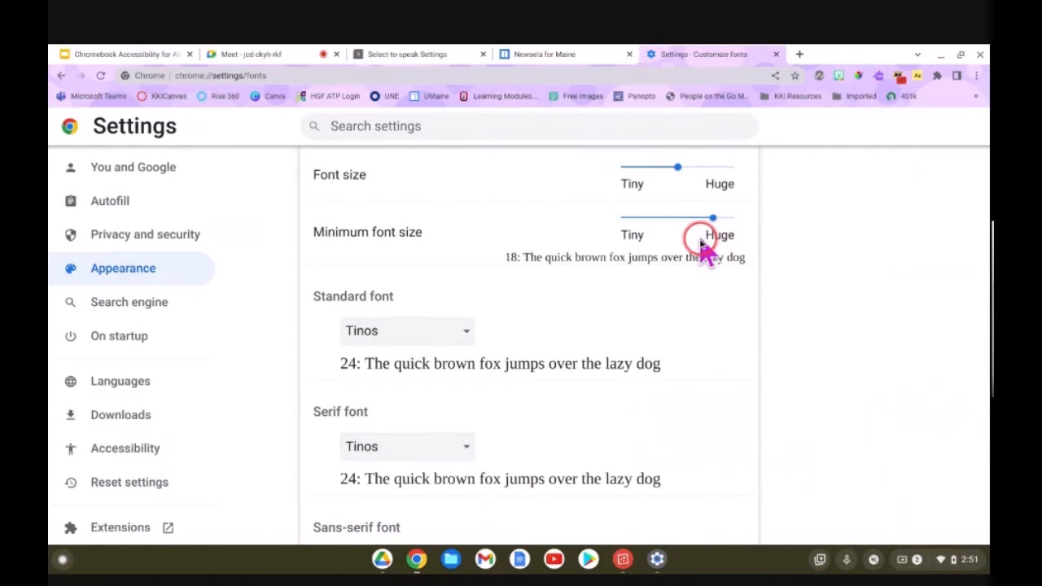
scroll(703, 244, "down", 2)
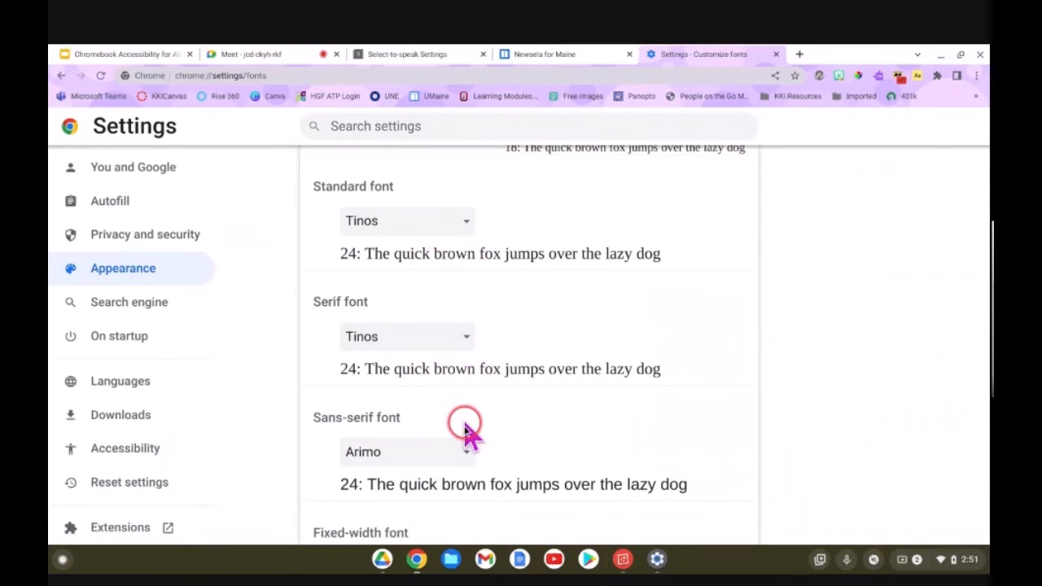
scroll(467, 432, "down", 2)
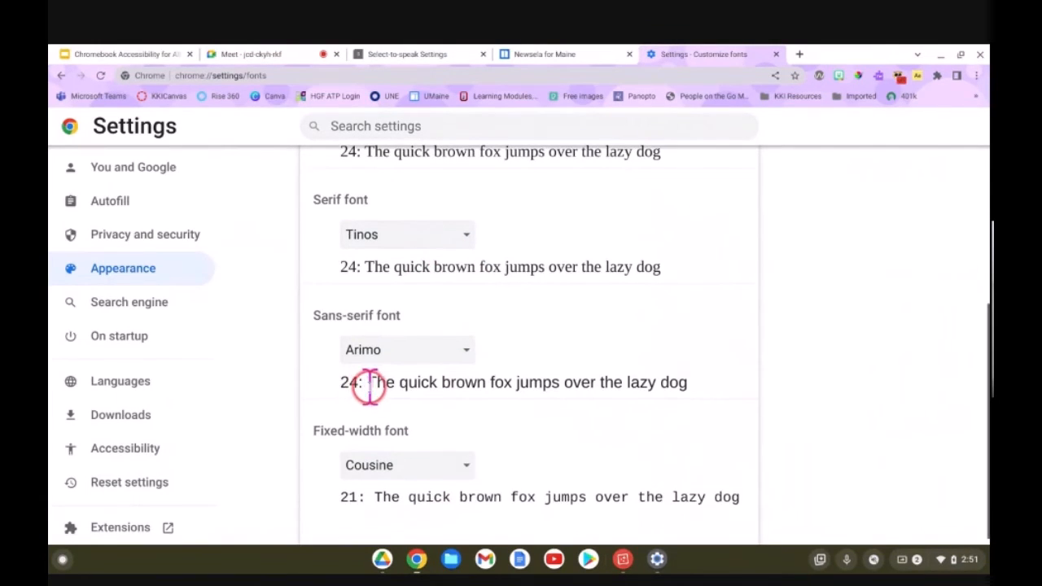
scroll(367, 384, "down", 1)
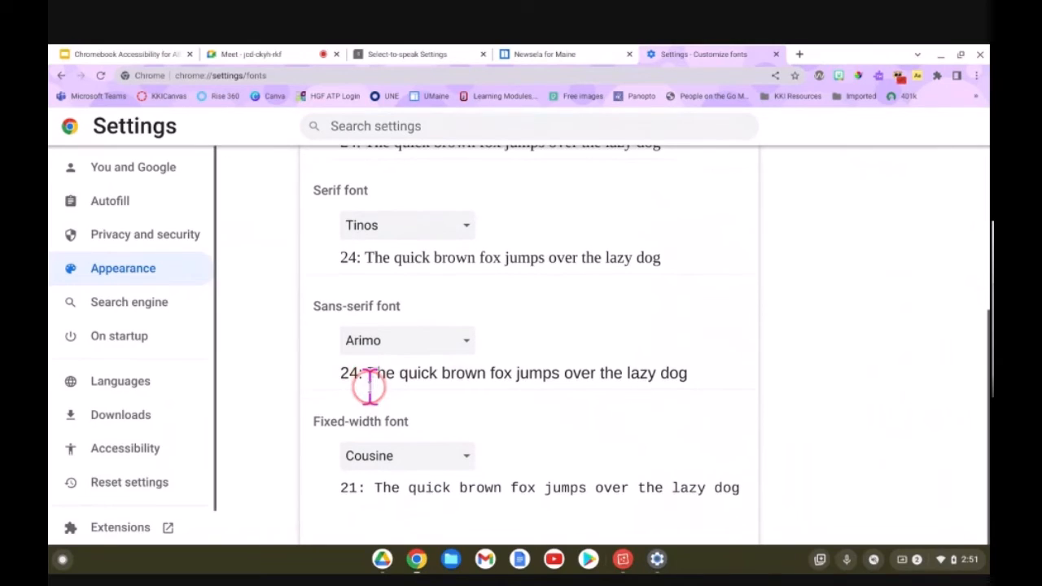
- Browse the fonts available for the fixed-width font without choosing one, and return to the Appearance settings
left_click(466, 463)
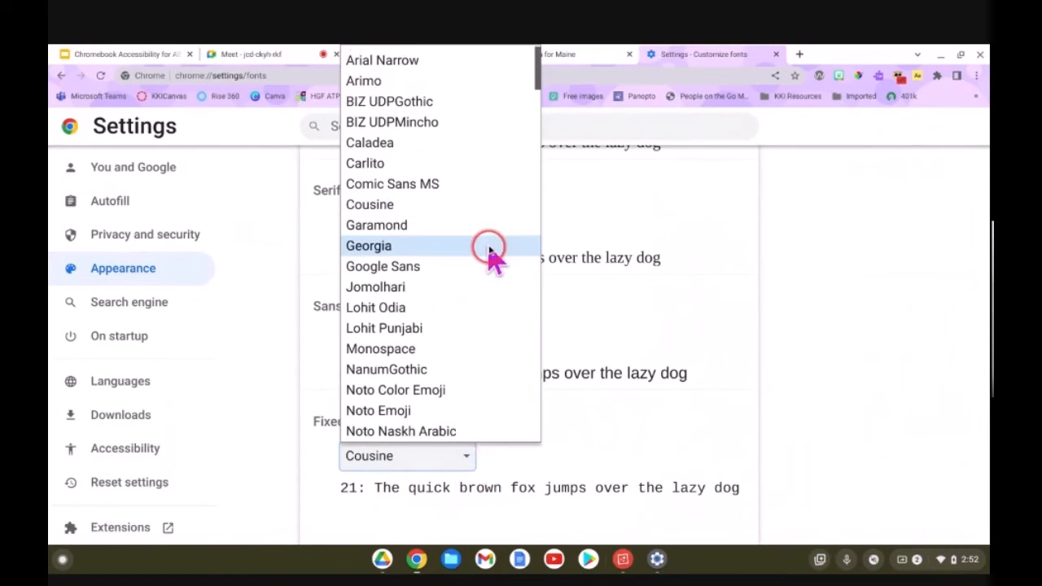
scroll(511, 260, "down", 3)
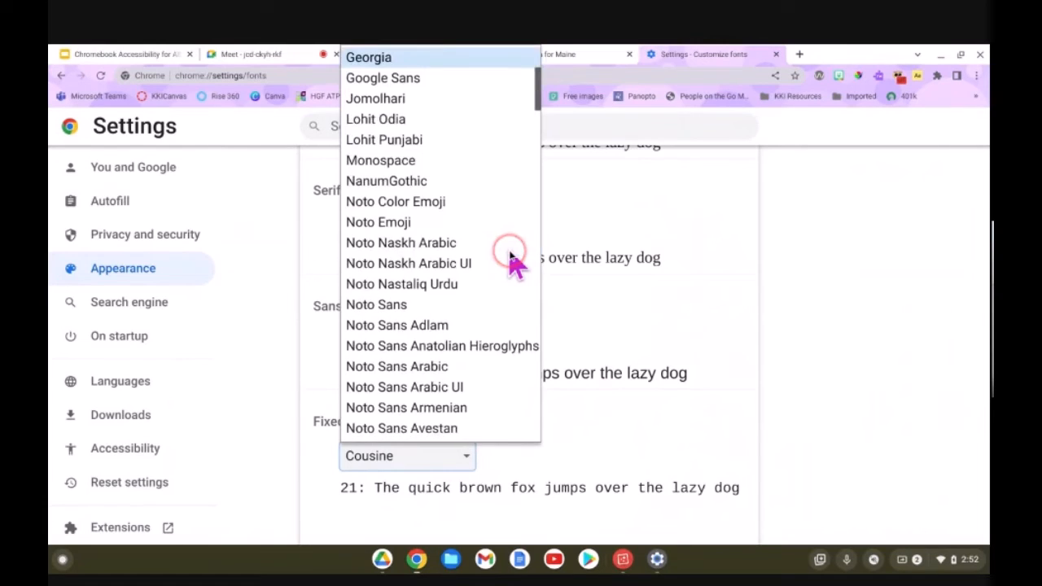
scroll(511, 261, "down", 20)
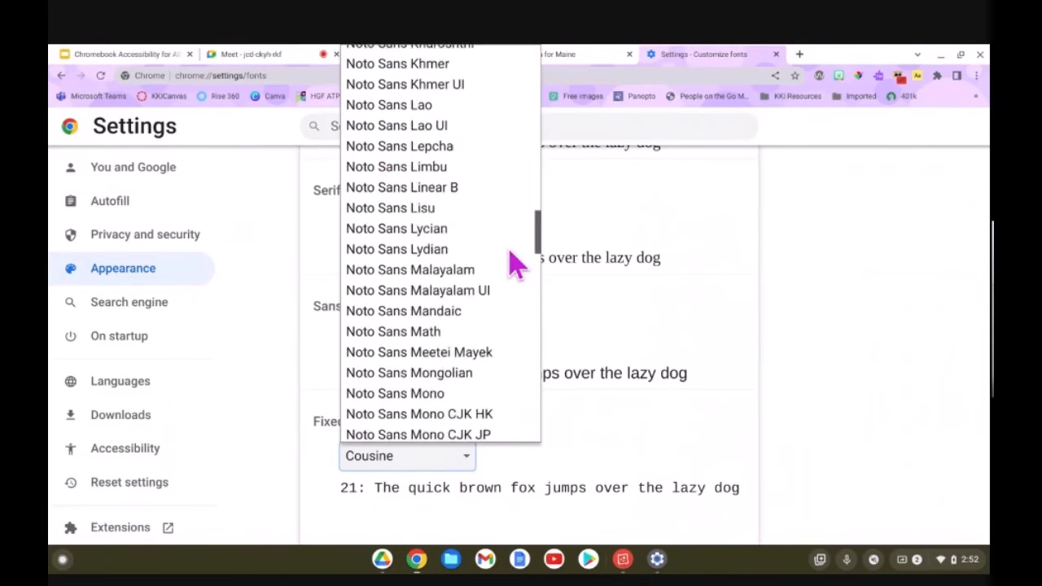
scroll(514, 262, "down", 20)
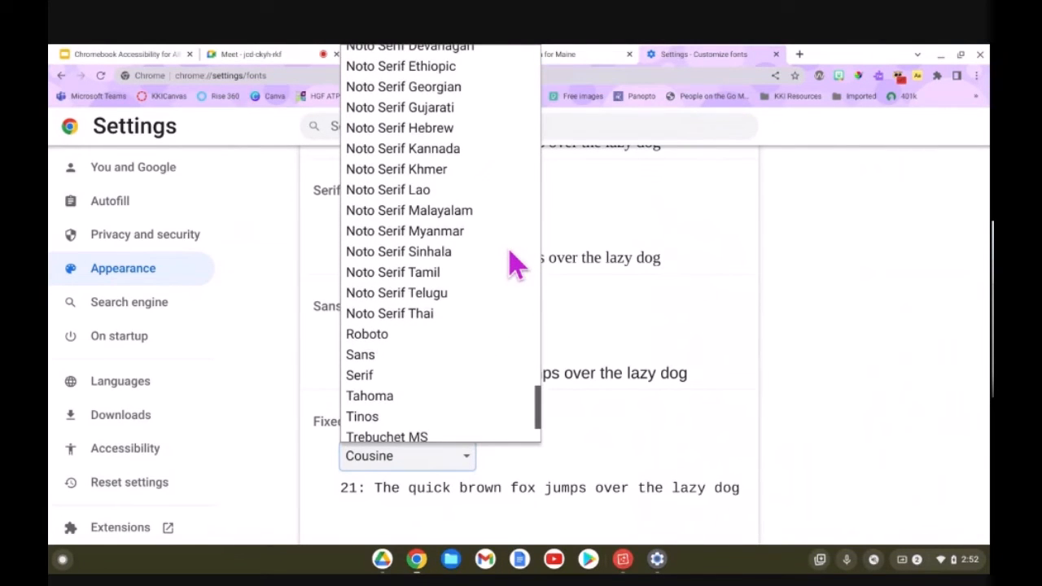
scroll(515, 263, "down", 5)
scroll(517, 263, "up", 20)
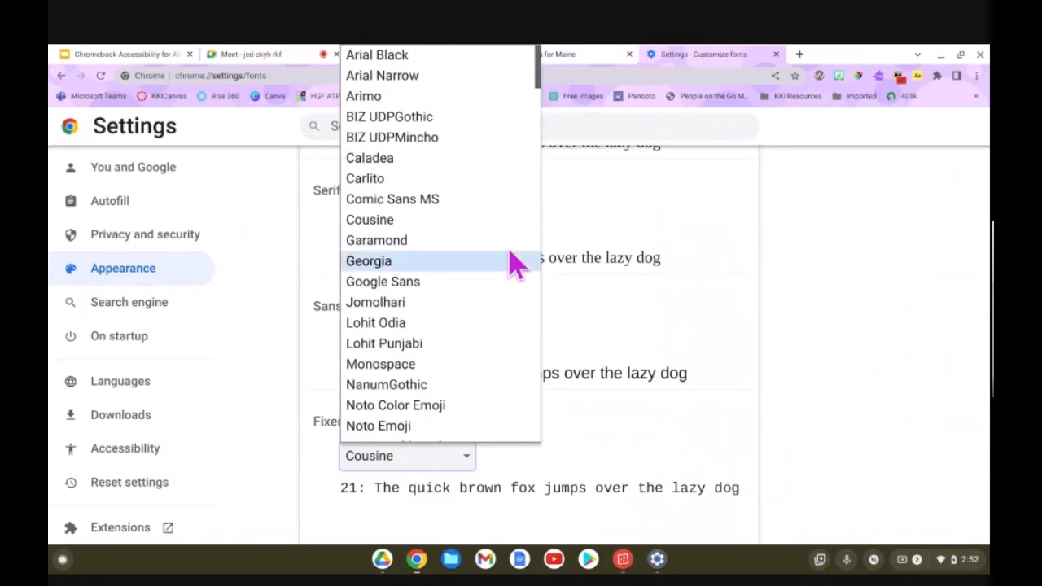
left_click(623, 465)
scroll(434, 373, "up", 4)
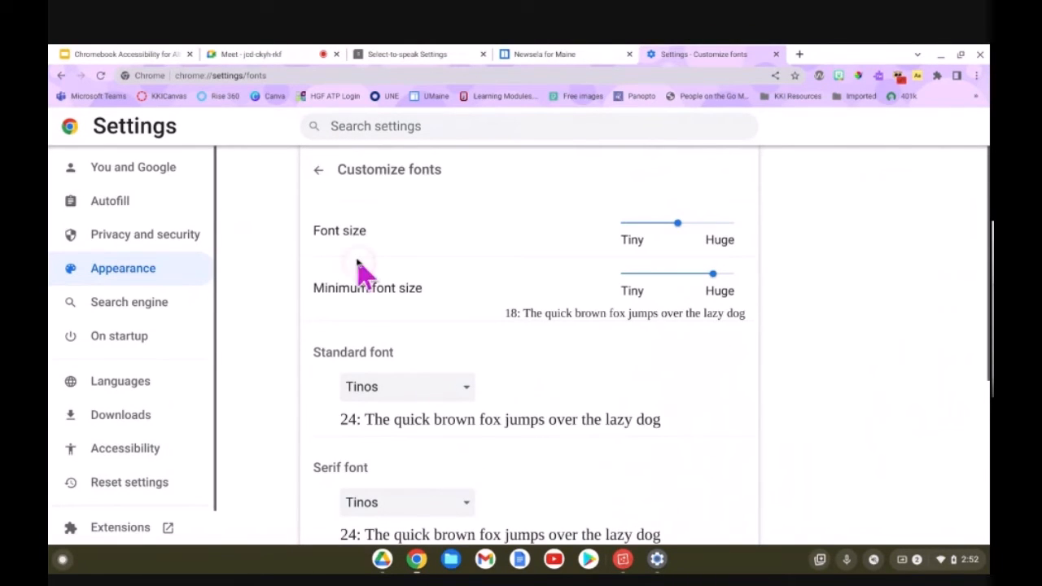
left_click(318, 170)
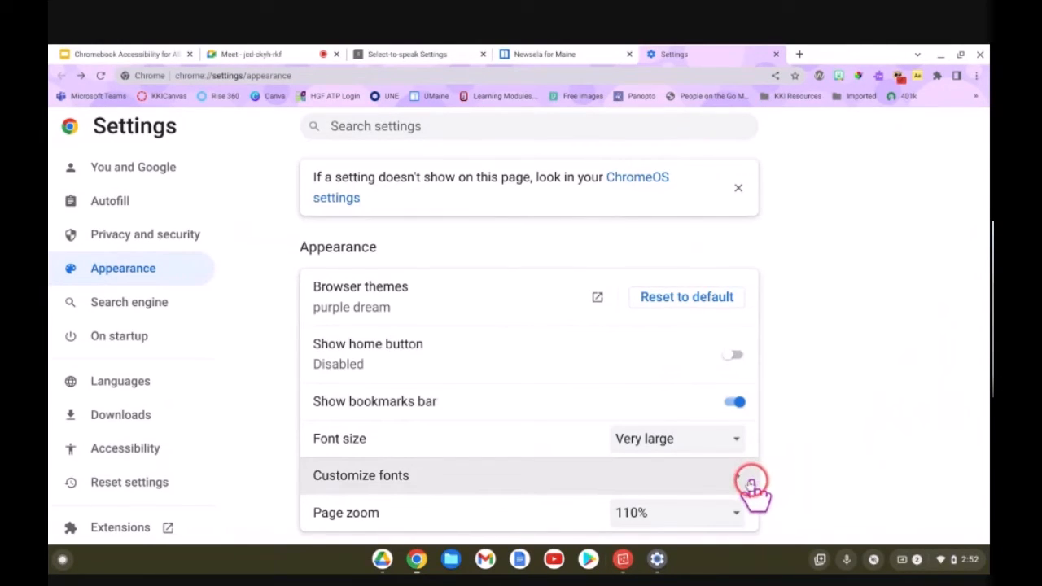
- Demonstrate the page zoom by setting it to 100%, back to 110%, up to 200%, and back to 110%
left_click(739, 516)
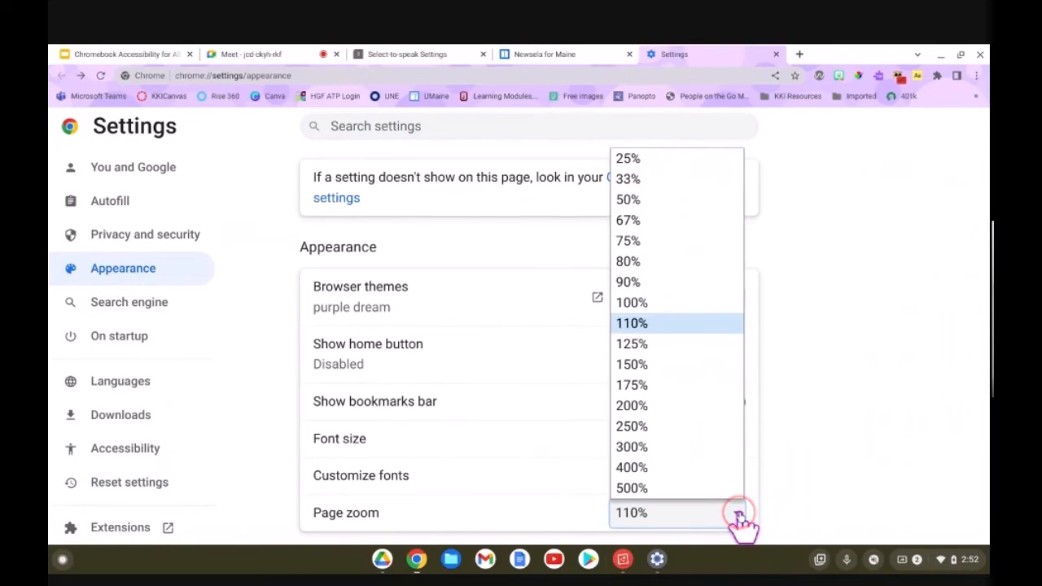
left_click(671, 302)
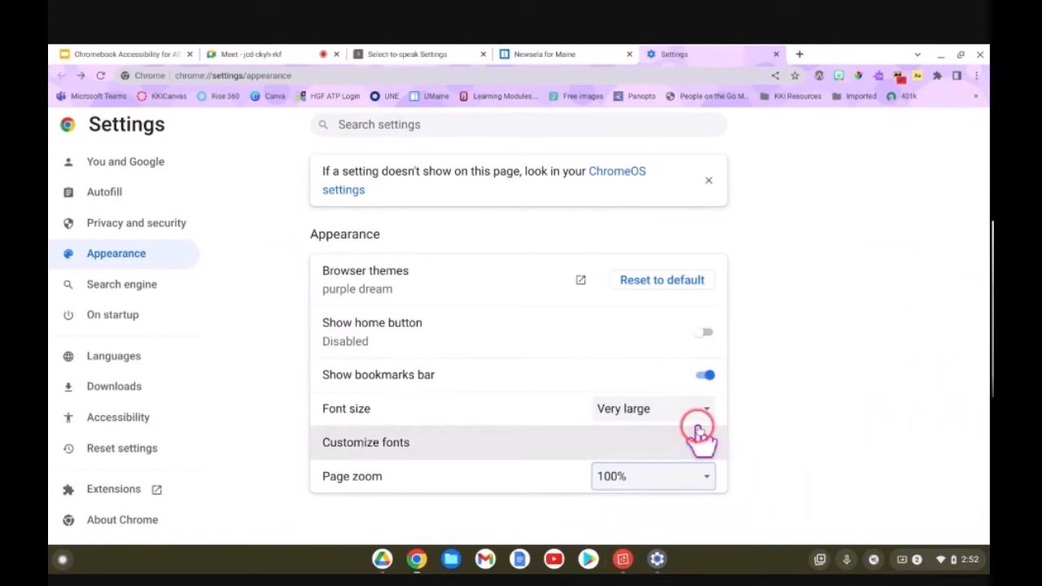
left_click(704, 478)
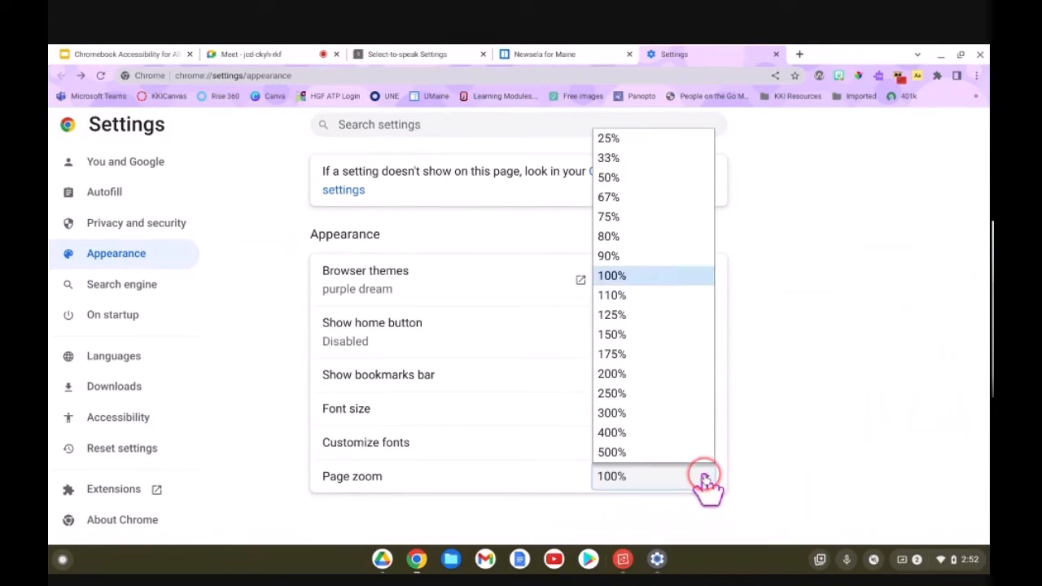
left_click(684, 305)
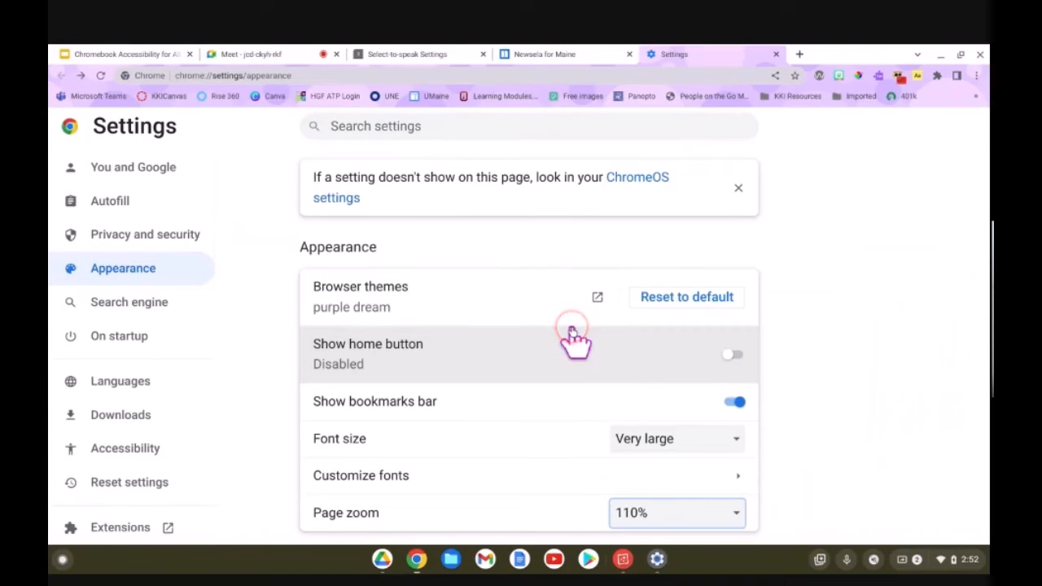
left_click(735, 519)
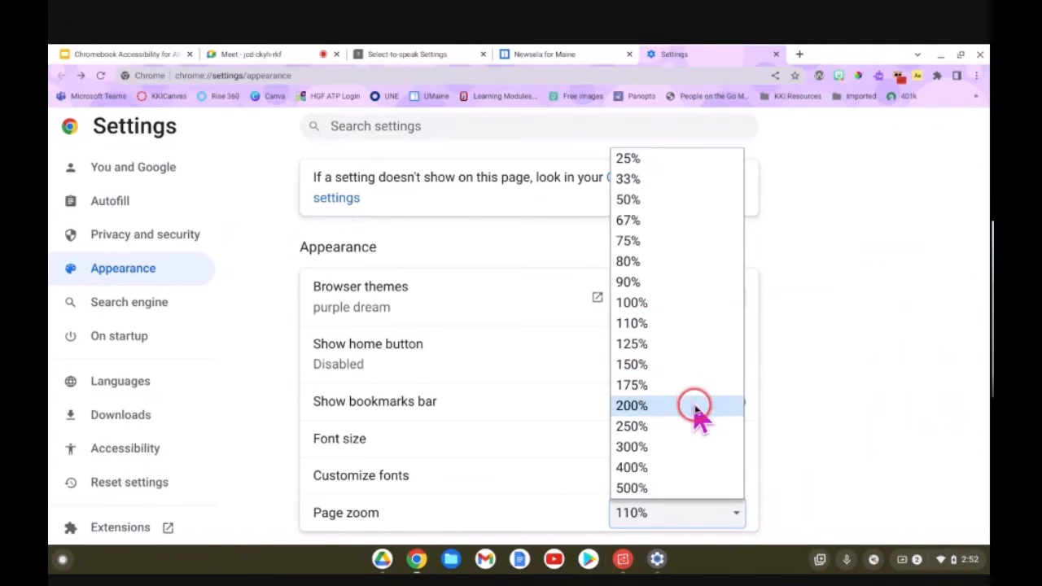
left_click(697, 406)
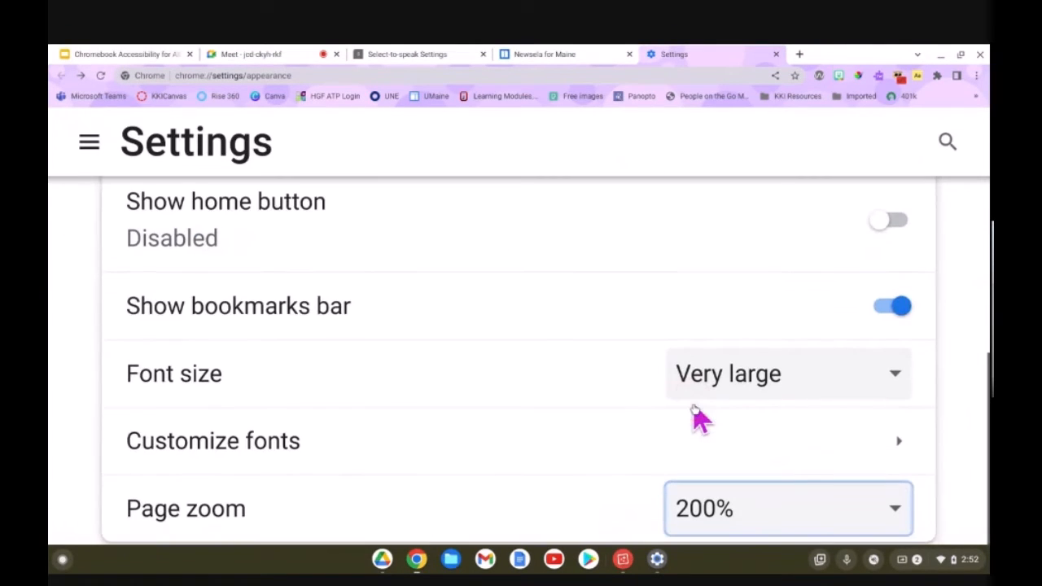
left_click(883, 511)
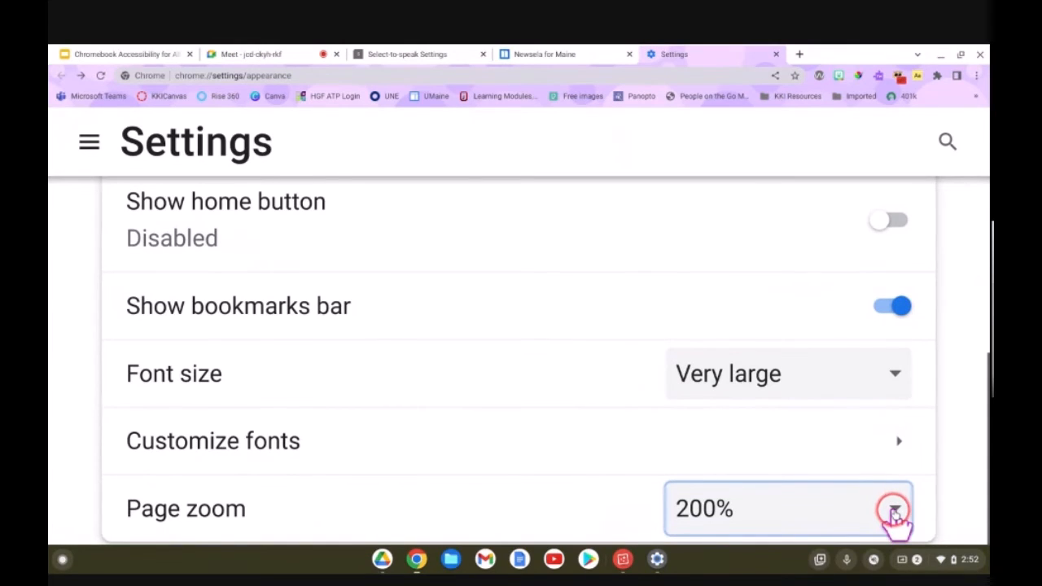
left_click(893, 510)
left_click(837, 326)
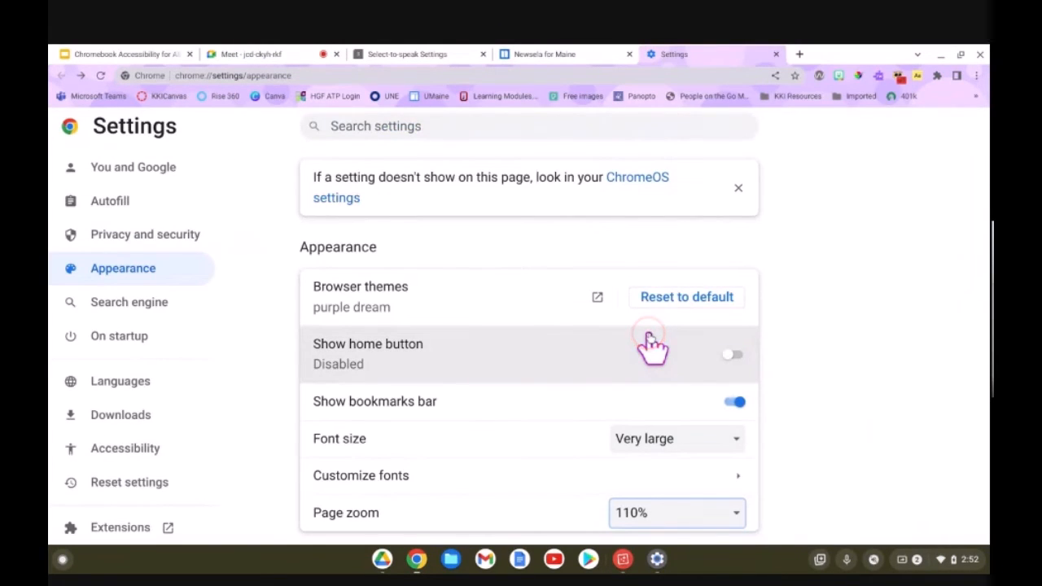
left_click(483, 259)
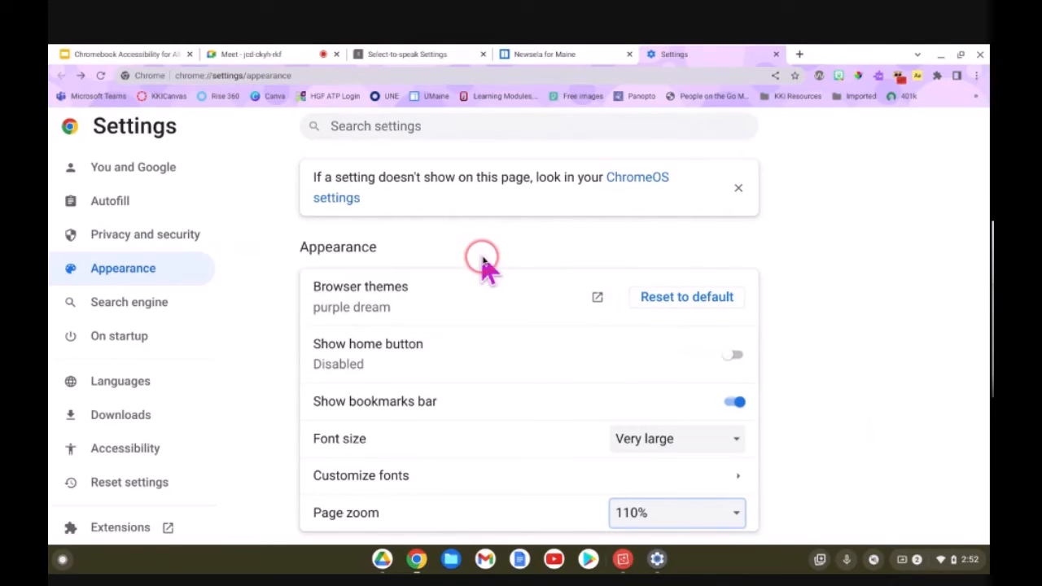
- Switch to the Google Meet call and stop presenting the screen
left_click(258, 55)
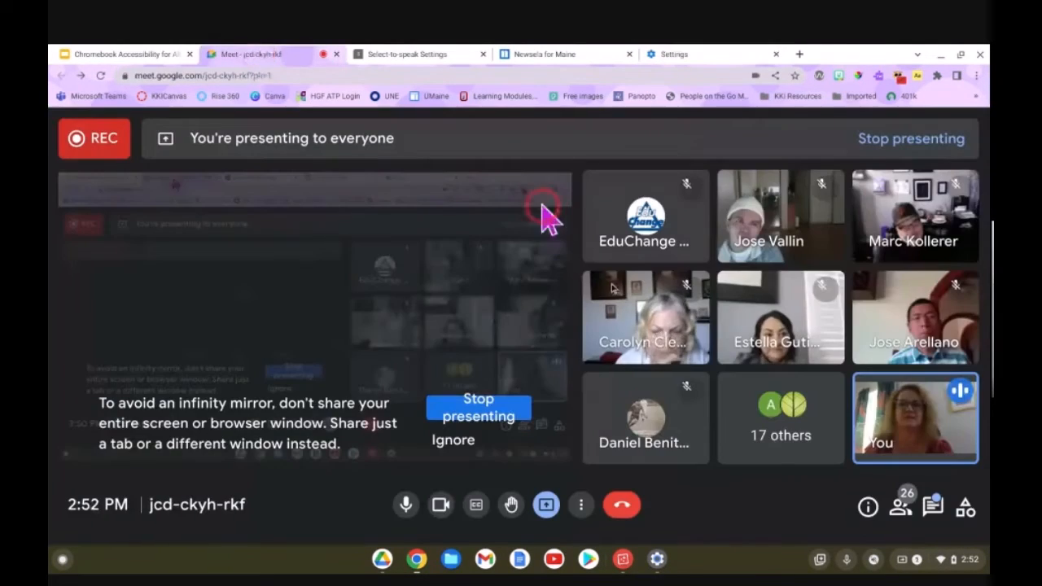
left_click(504, 414)
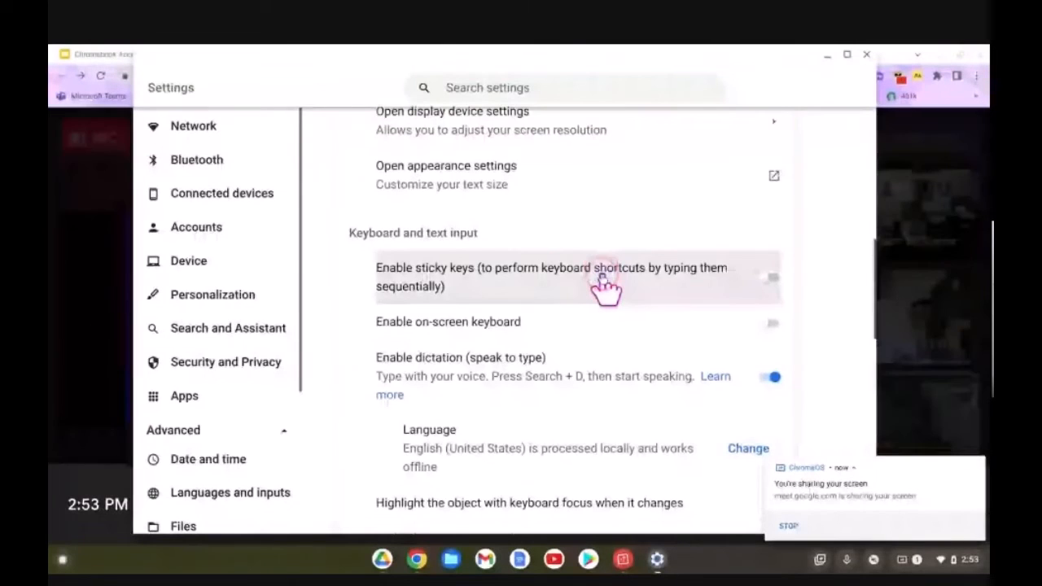
- Show the keyboard and text input accessibility options and dismiss the screen-sharing and presenting notifications
scroll(602, 280, "down", 1)
scroll(603, 281, "down", 2)
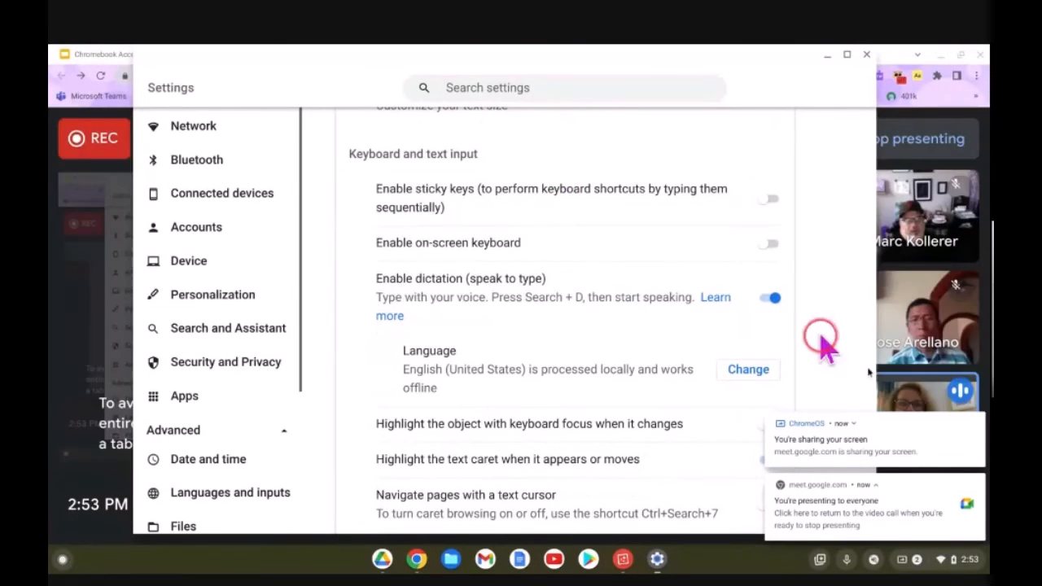
left_click(978, 423)
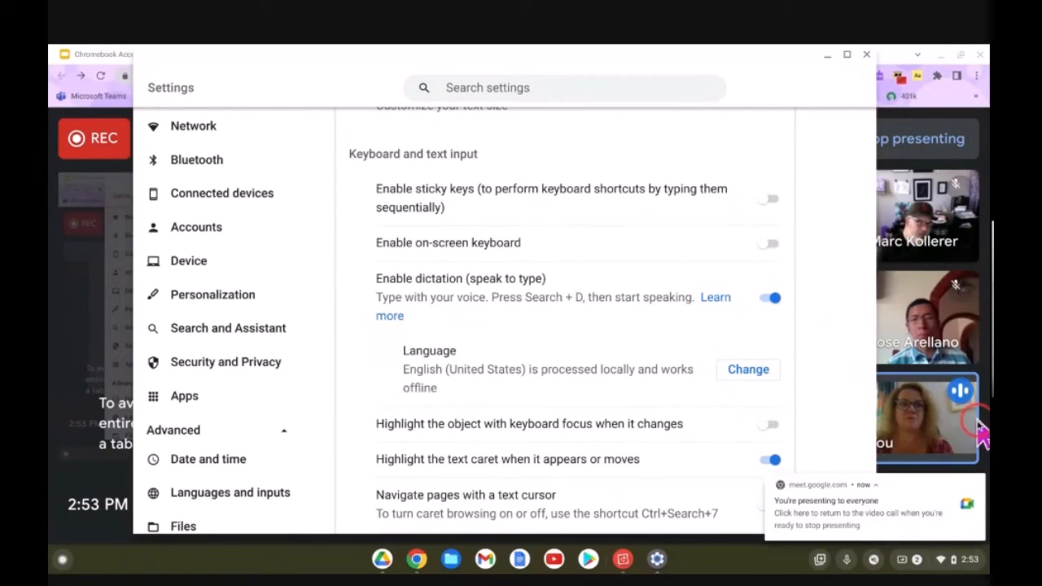
left_click(980, 484)
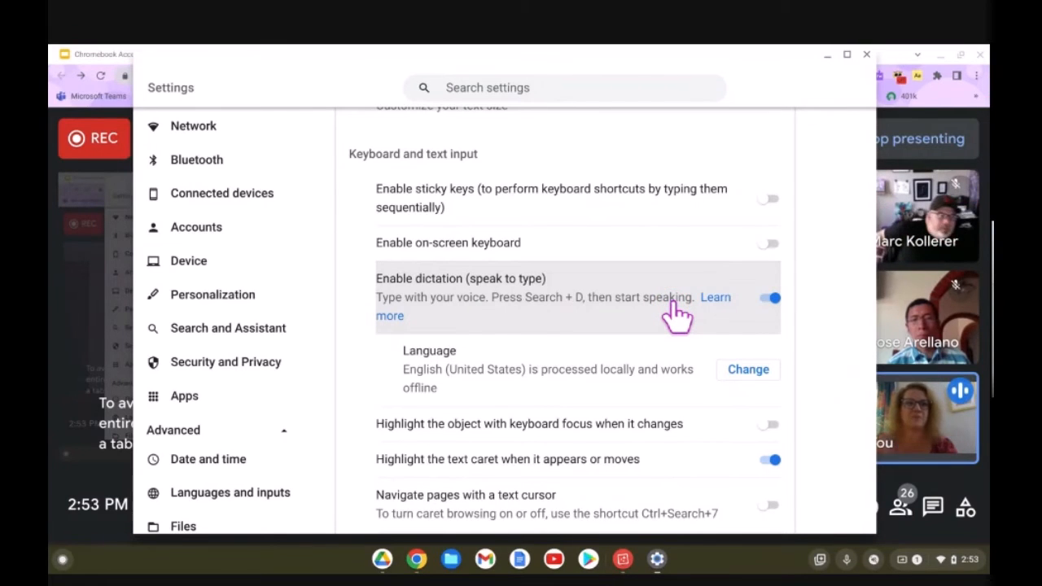
- Enable sticky keys, demonstrate them with the Shift modifier, and disable sticky keys again
left_click(749, 201)
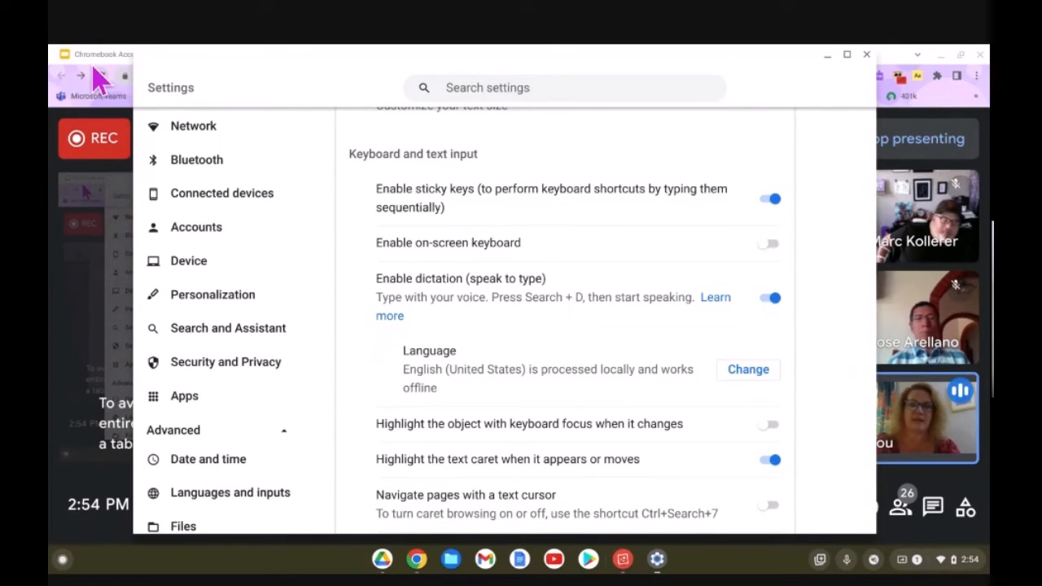
key("shift")
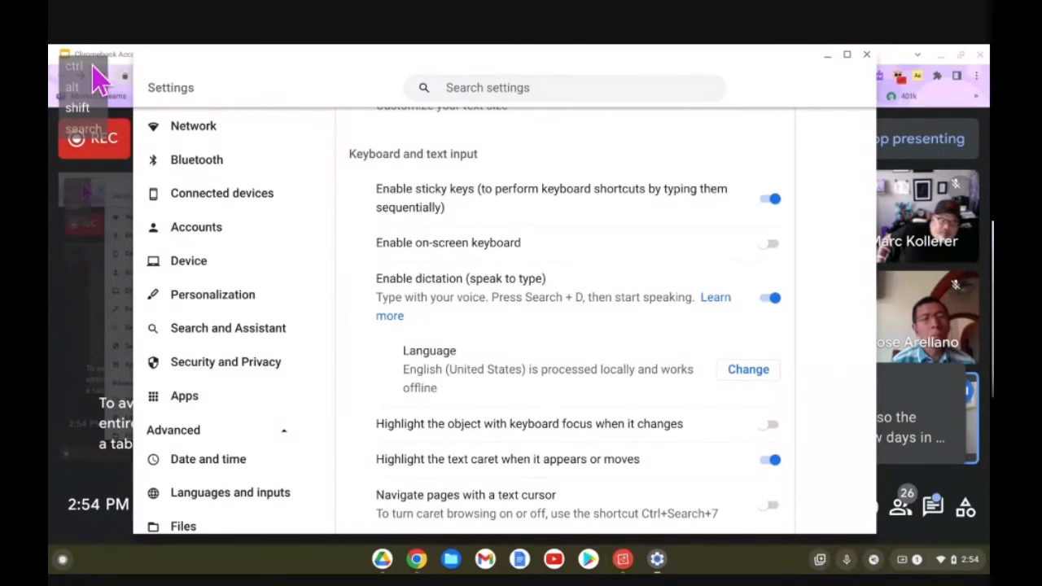
key("shift")
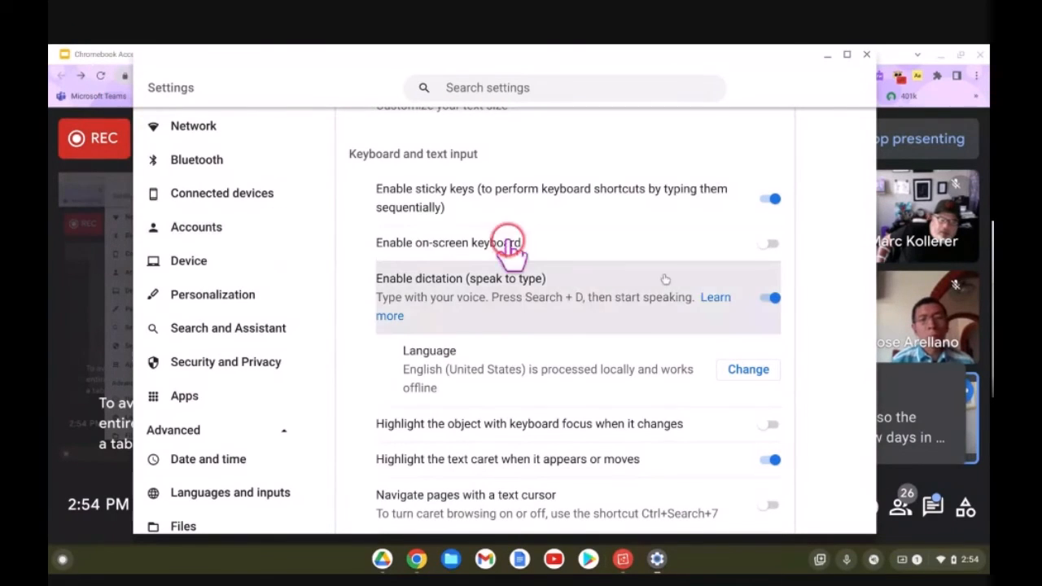
left_click(770, 208)
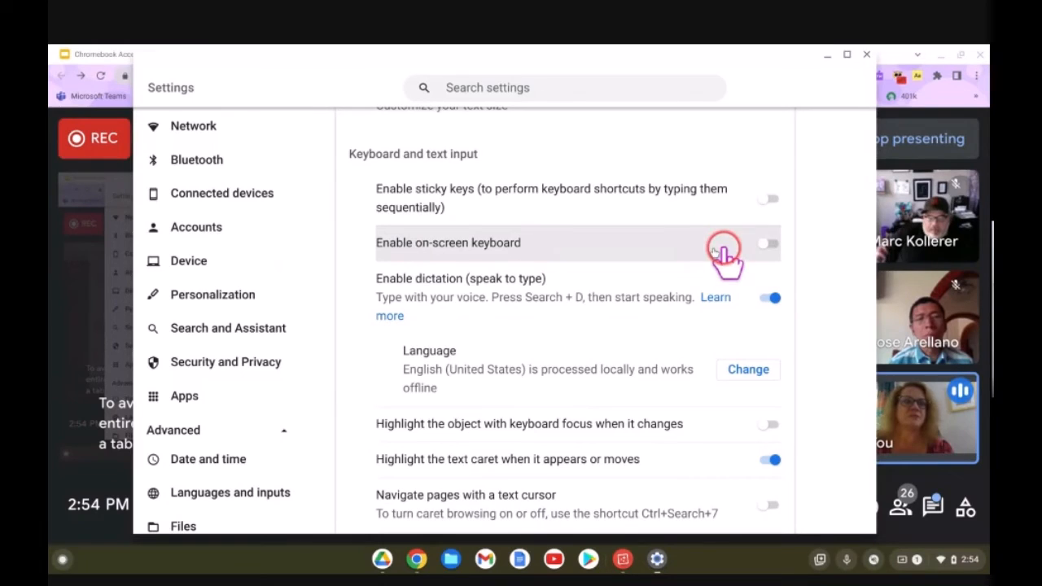
- Enable and open the on-screen keyboard, and show its handwriting input and clipboard, dismissing the handwriting introduction
left_click(771, 244)
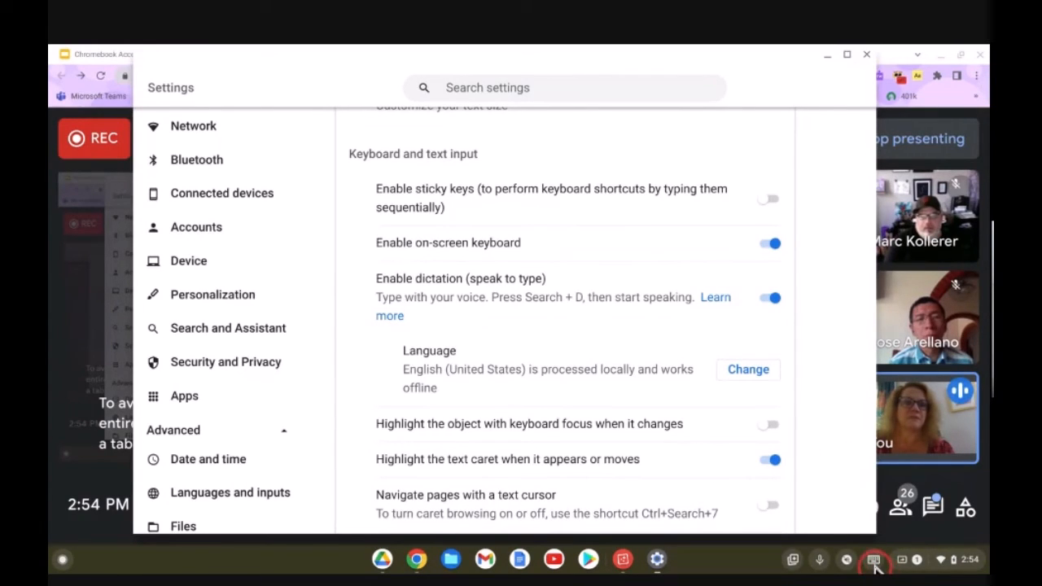
left_click(874, 562)
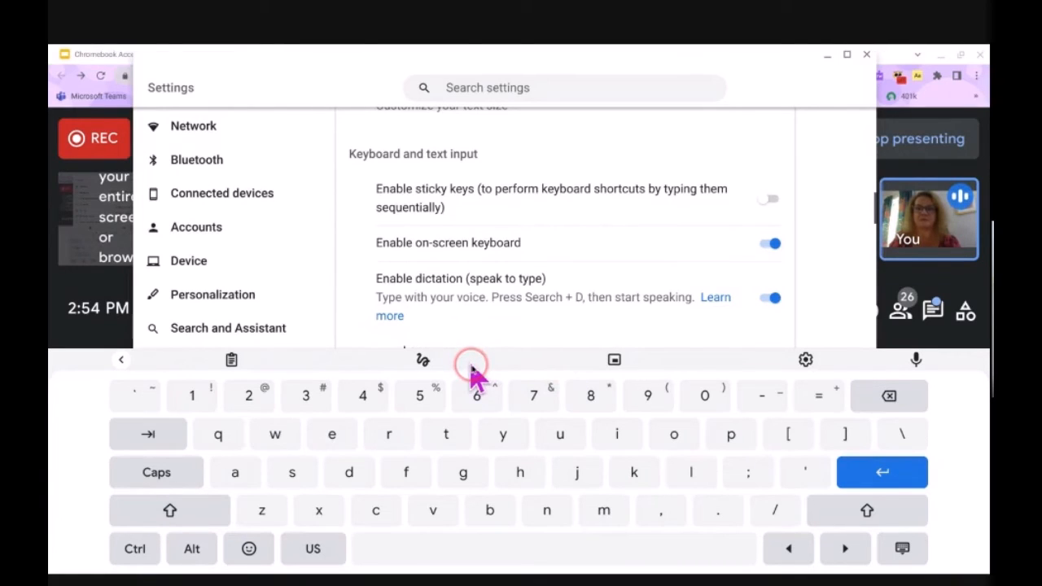
left_click(423, 360)
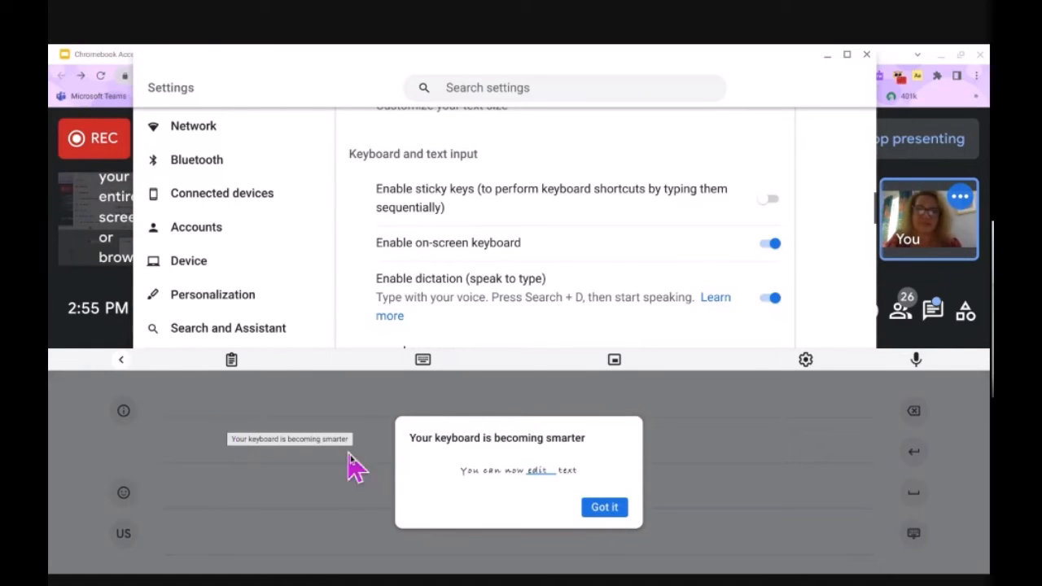
left_click(603, 508)
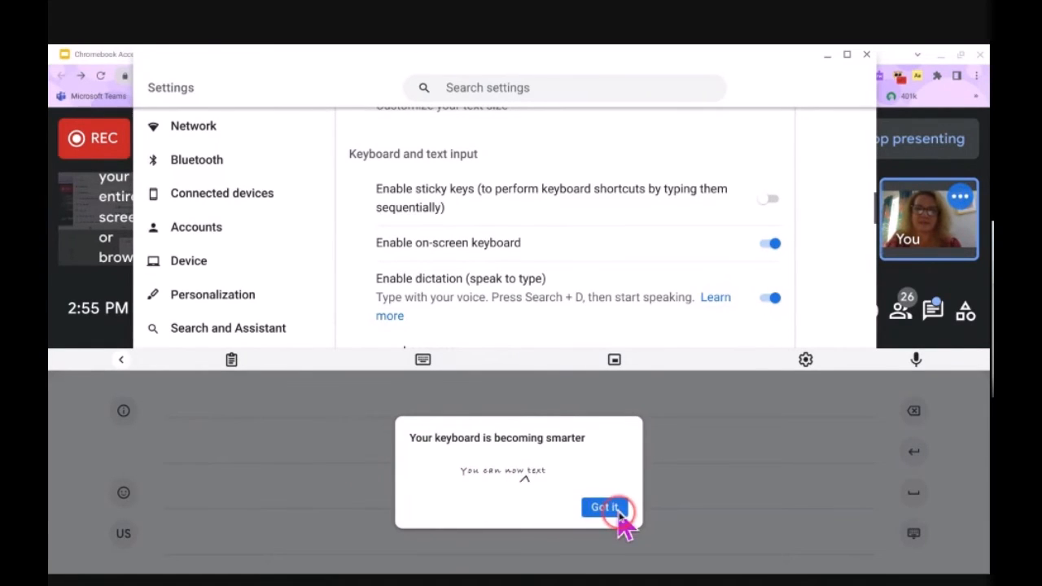
left_click(619, 511)
left_click(232, 362)
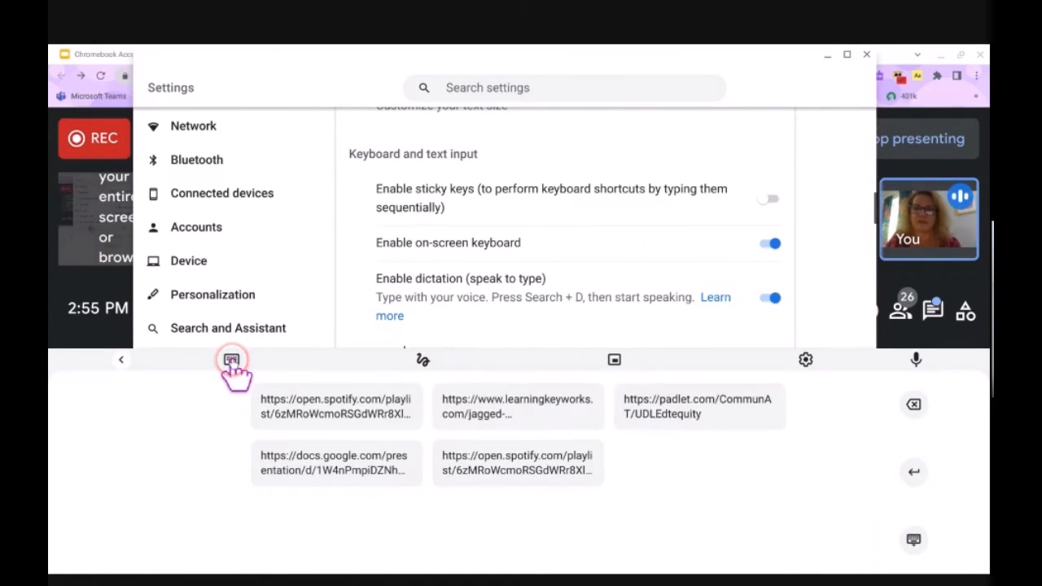
- Open the on-screen keyboard's settings, enlarge the window to examine the input methods and spell check options, and return to Languages and inputs
left_click(806, 360)
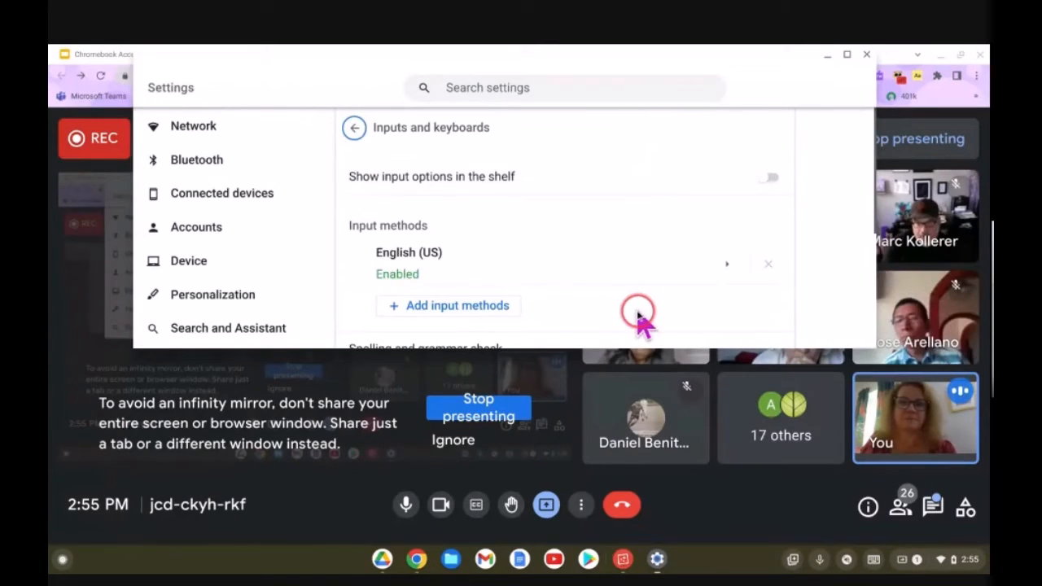
scroll(526, 218, "down", 2)
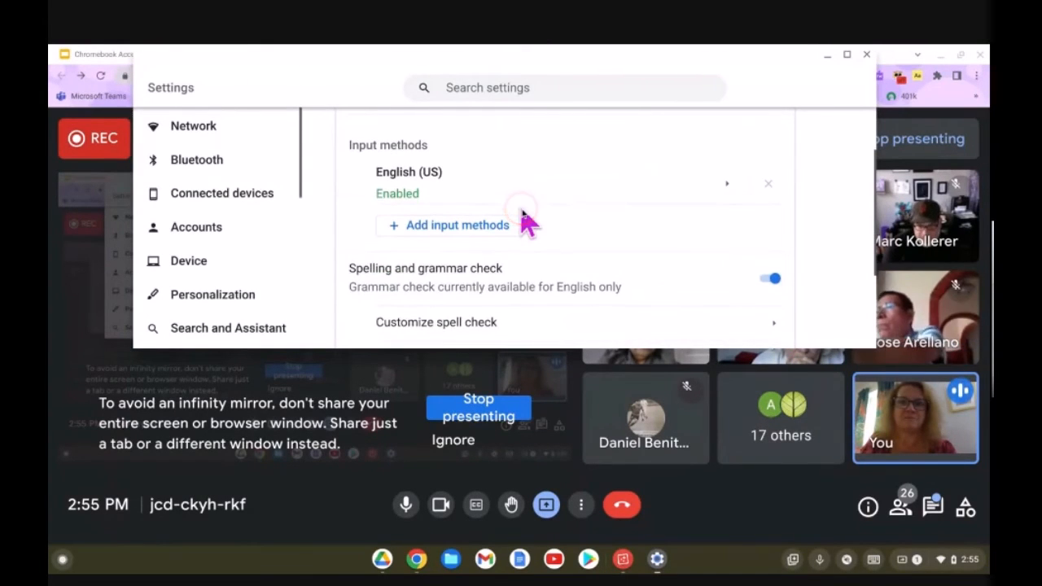
scroll(526, 219, "up", 2)
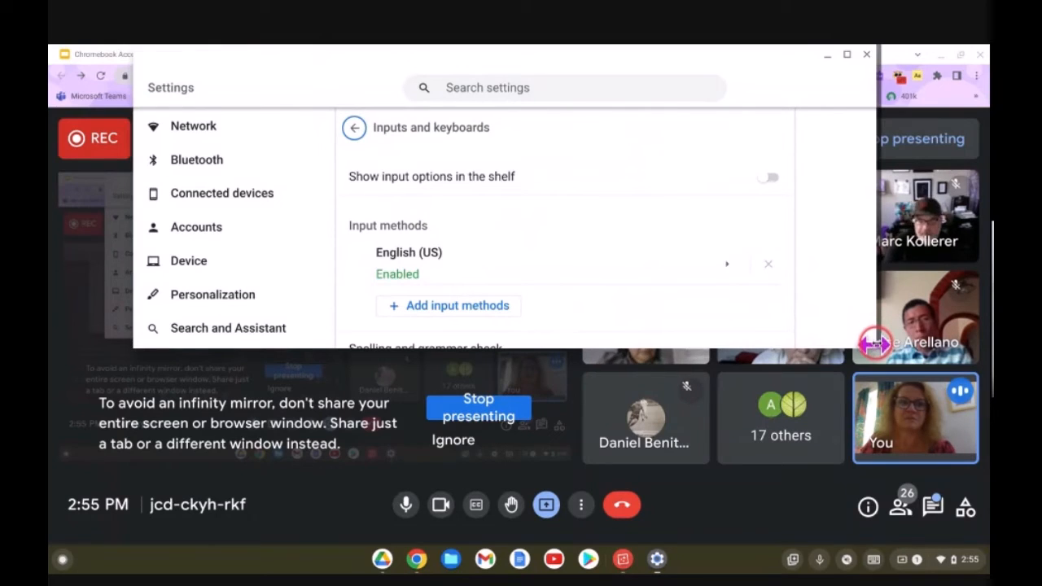
left_click_drag(875, 347, 967, 544)
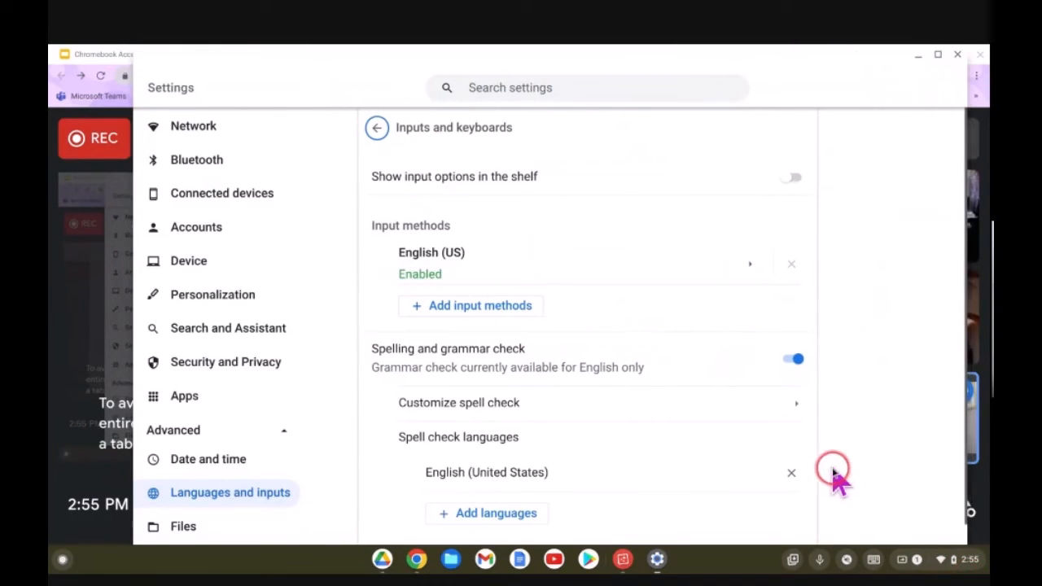
scroll(572, 275, "down", 1)
scroll(573, 275, "up", 1)
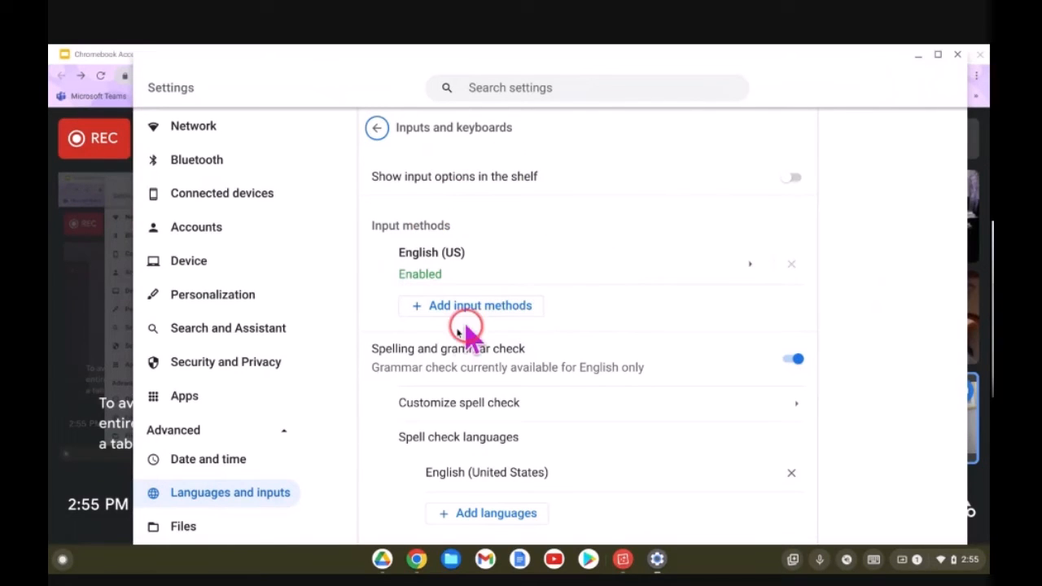
left_click(378, 128)
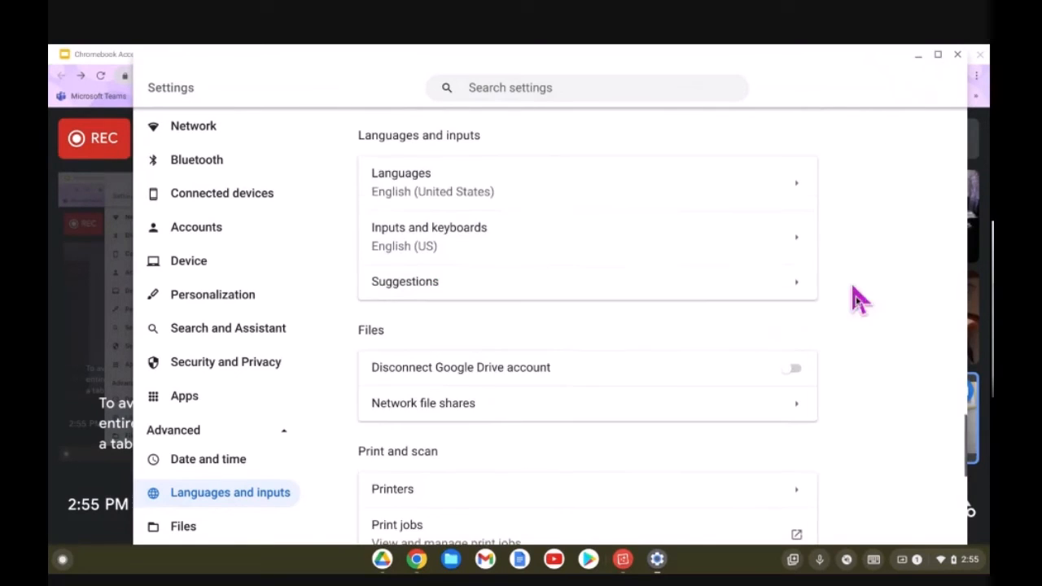
- Show the on-screen keyboard once more, hide it, and enlarge the Settings window down to the shelf
left_click(875, 560)
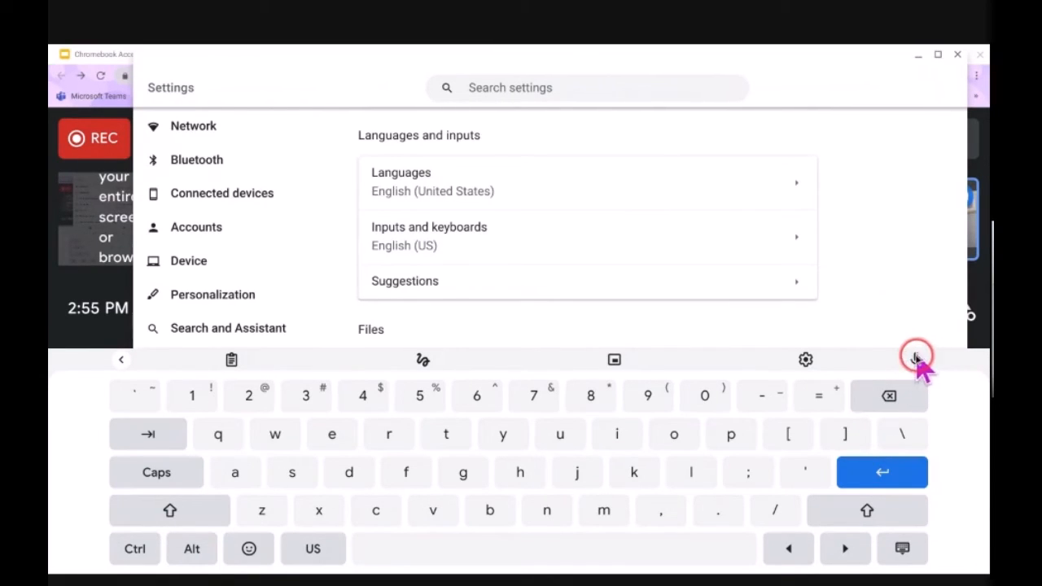
left_click(903, 548)
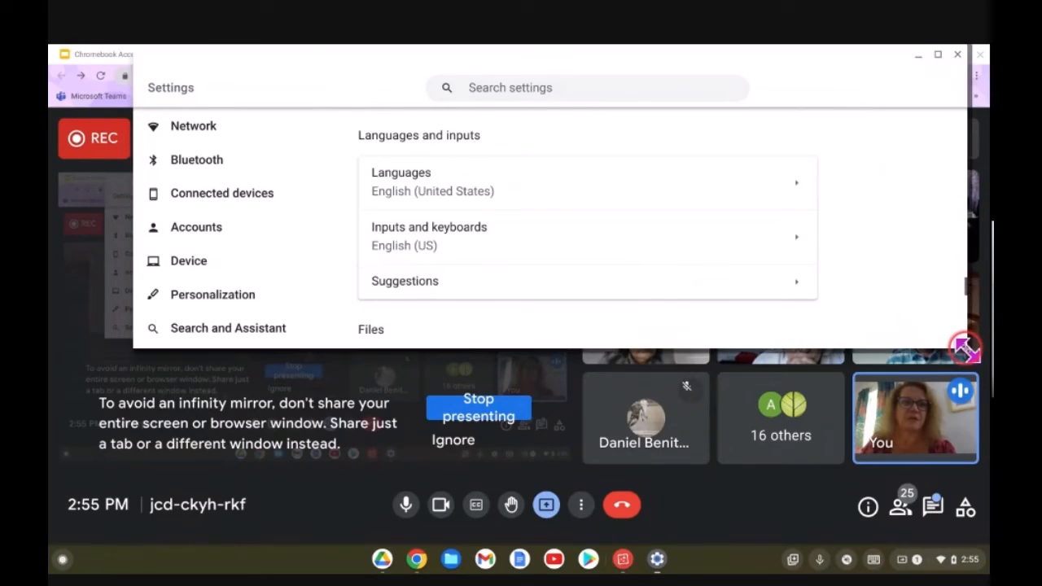
left_click_drag(965, 349, 985, 567)
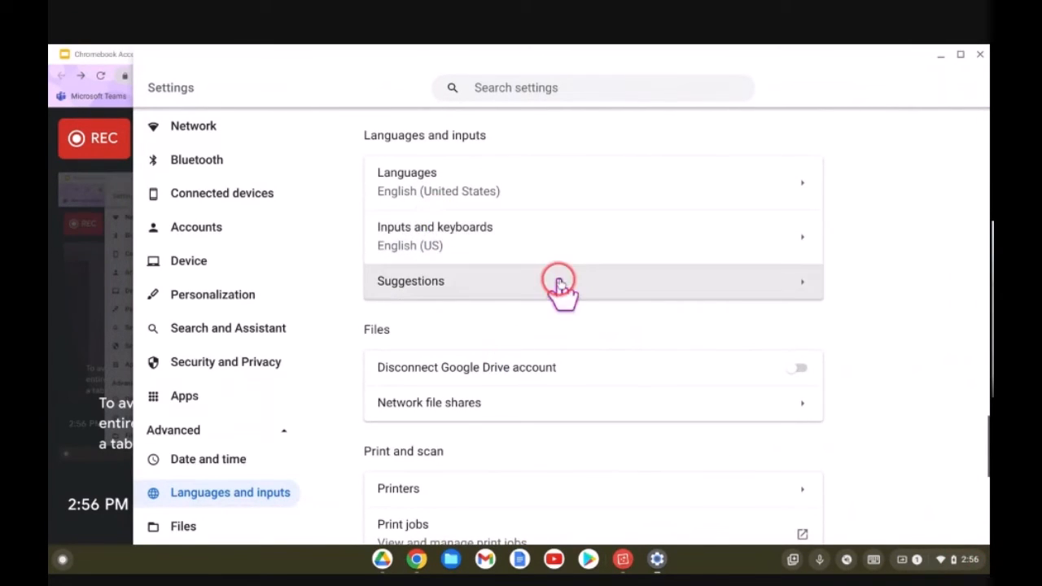
- Search the settings for "access" and open Manage accessibility features
scroll(745, 346, "down", 5)
scroll(744, 353, "up", 15)
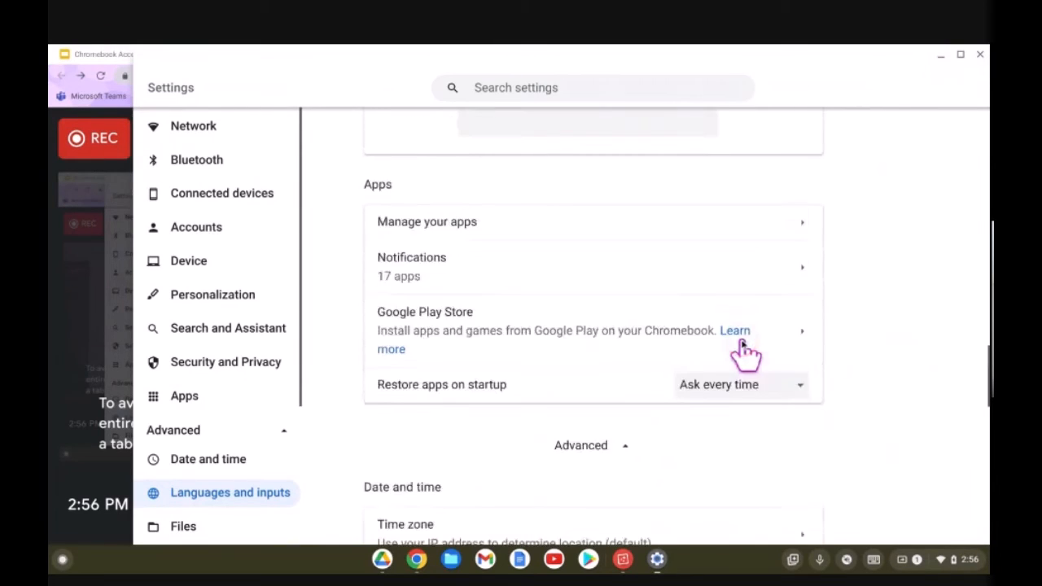
left_click(590, 83)
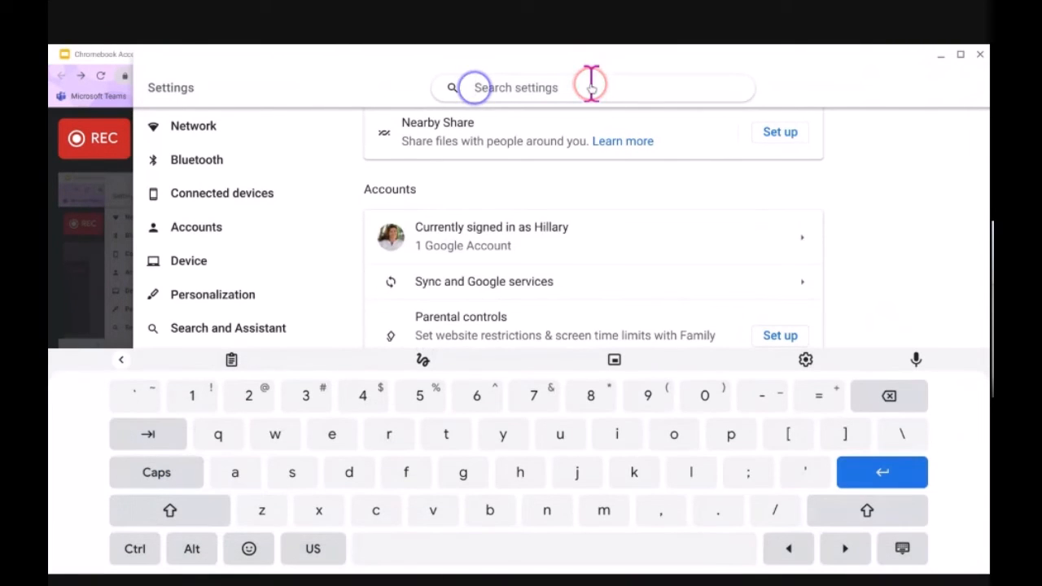
type("access")
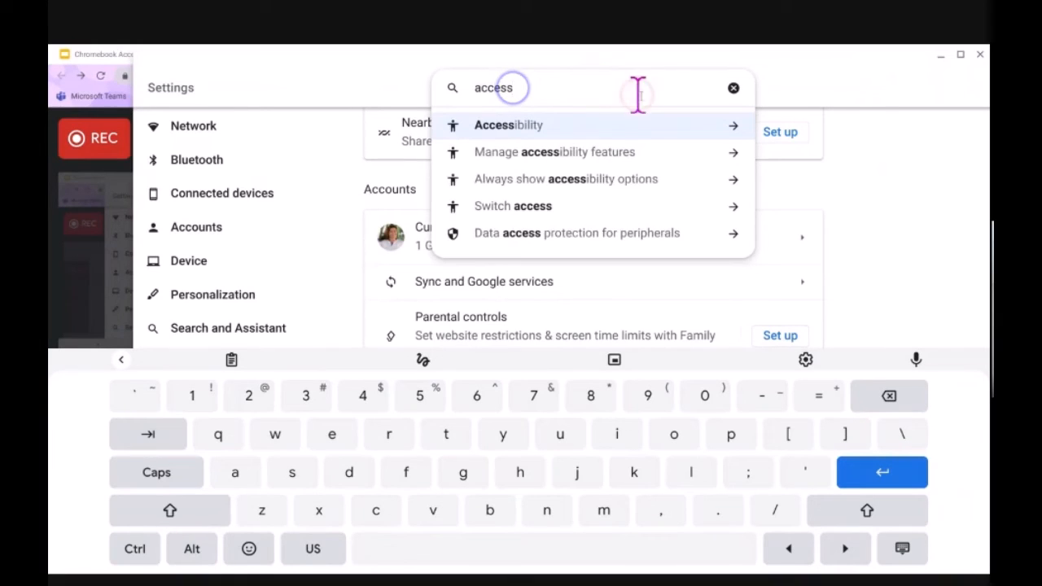
left_click(668, 151)
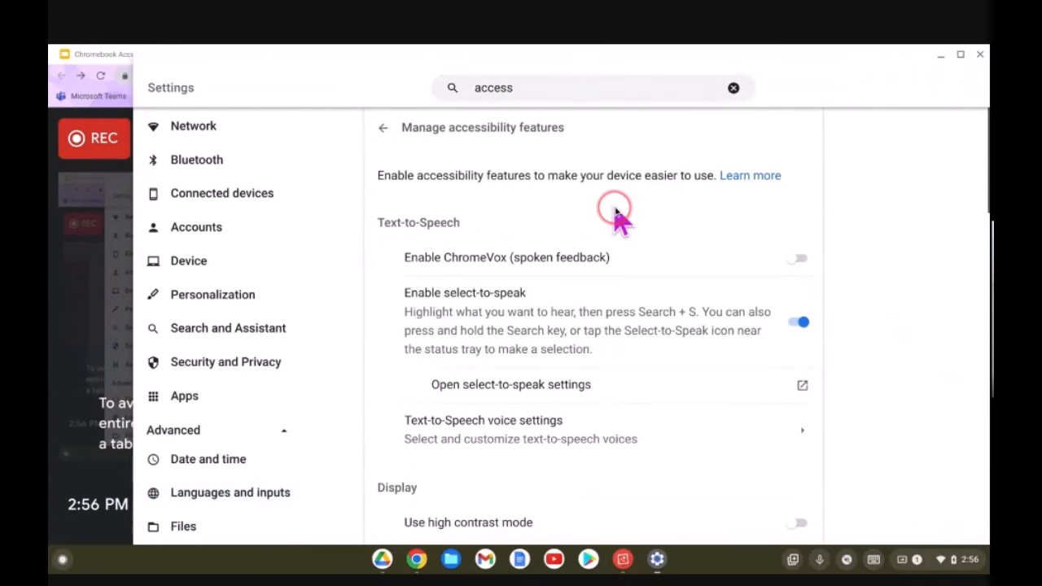
- Turn off the on-screen keyboard in the keyboard and text input options
scroll(617, 214, "down", 3)
scroll(616, 214, "down", 5)
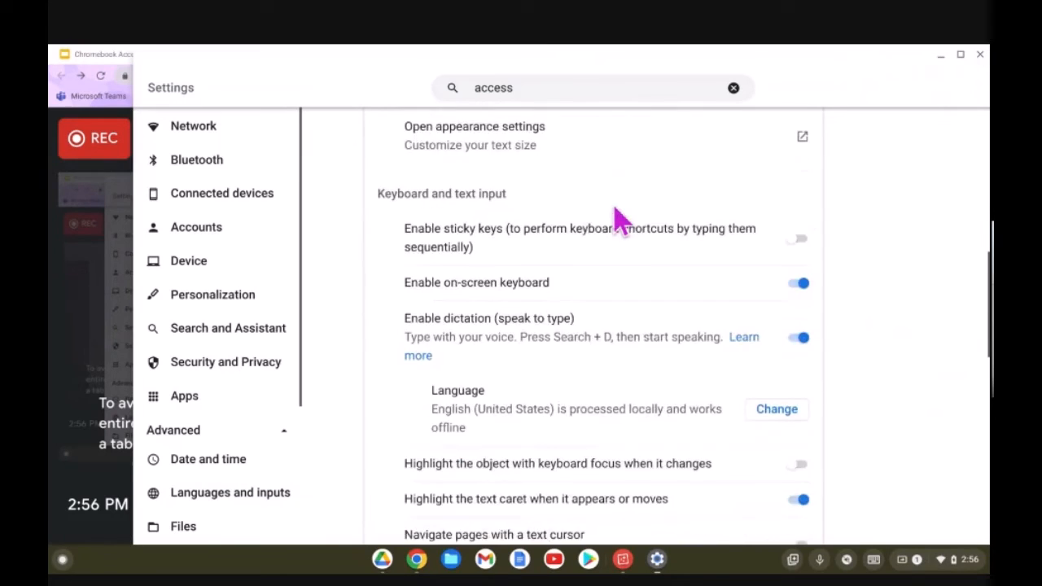
left_click(792, 248)
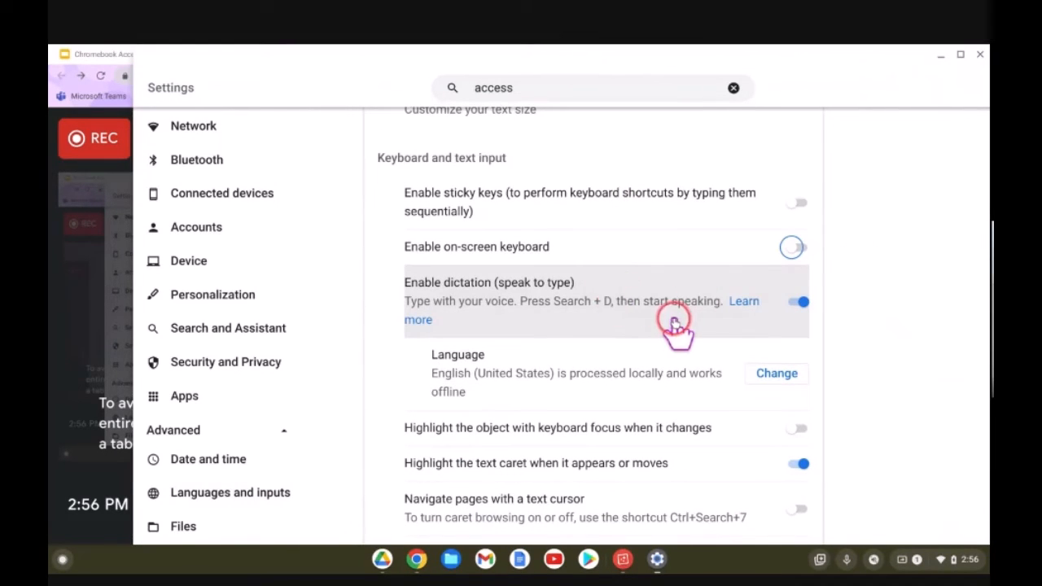
- Move the Settings window down to uncover the browser tabs and open a new browser tab
left_click(805, 475)
left_click(845, 556)
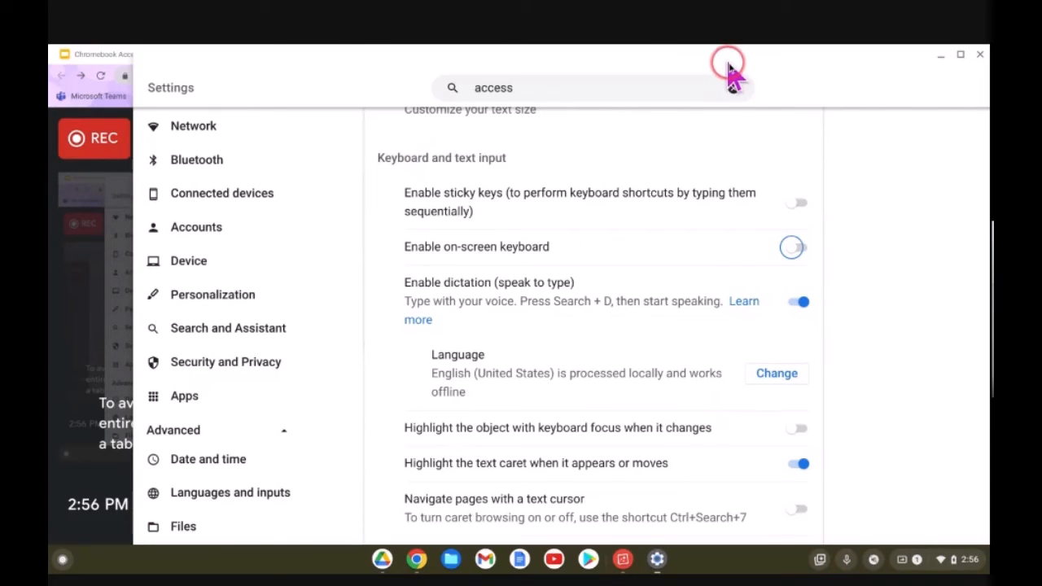
left_click_drag(729, 70, 724, 139)
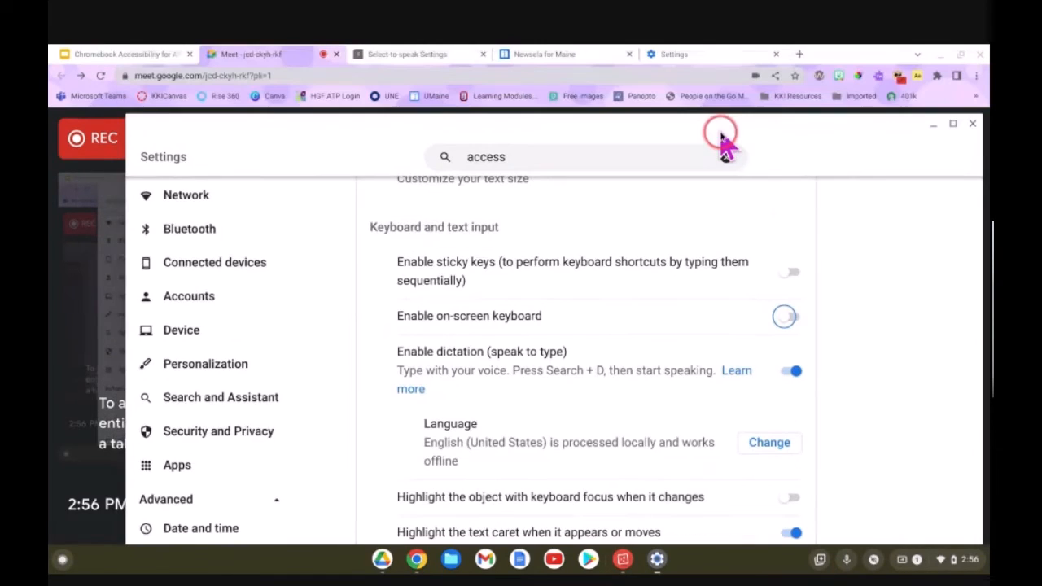
left_click(799, 54)
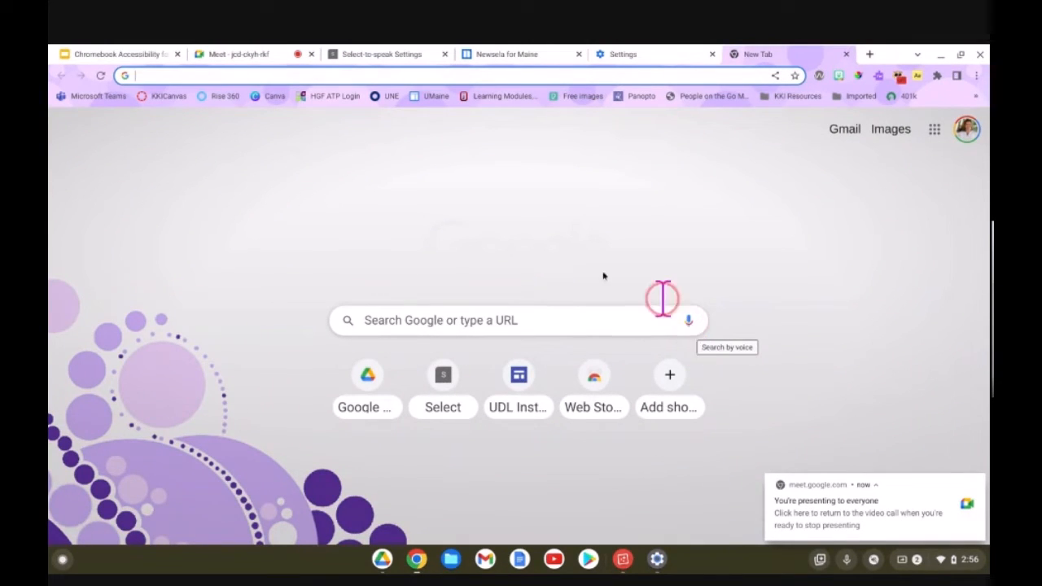
- Switch to the Google Meet tab, bring the Settings window back over it, and view the remaining keyboard and text input options
left_click(209, 57)
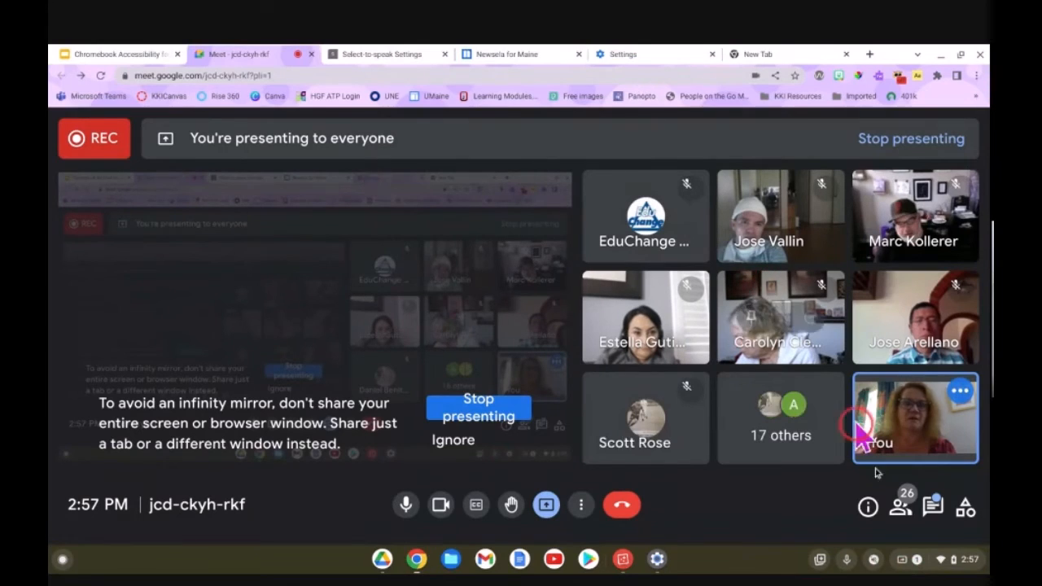
left_click(657, 560)
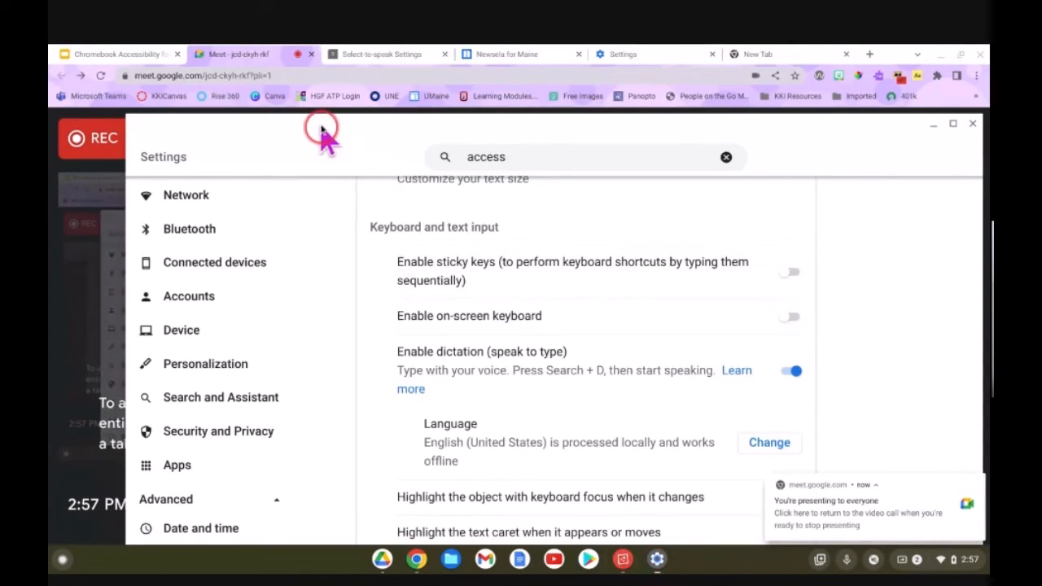
left_click_drag(326, 139, 282, 81)
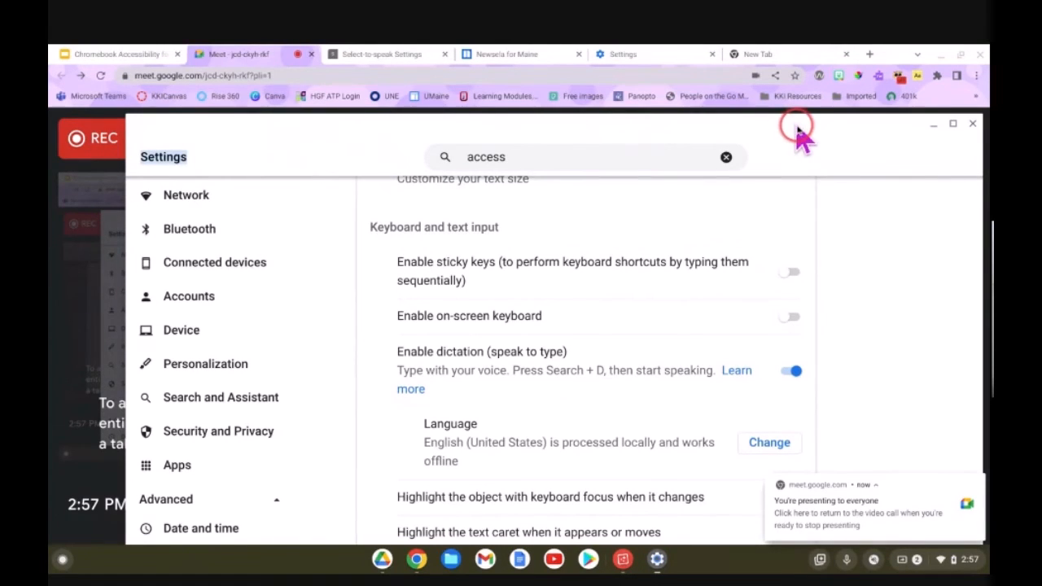
left_click_drag(798, 131, 757, 61)
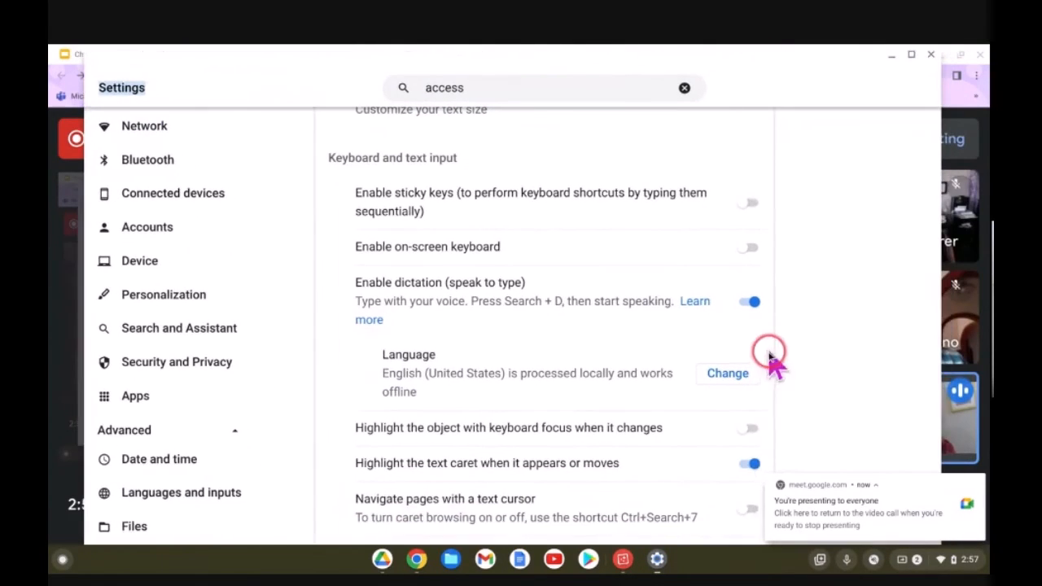
scroll(717, 374, "down", 3)
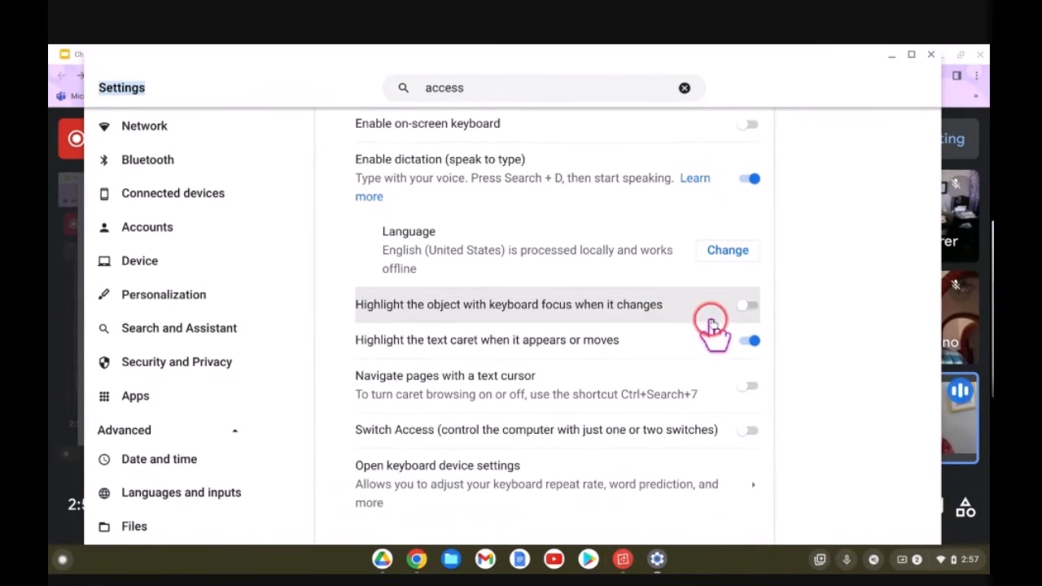
- Turn on highlighting of the object with keyboard focus, and turn it back off
left_click(750, 307)
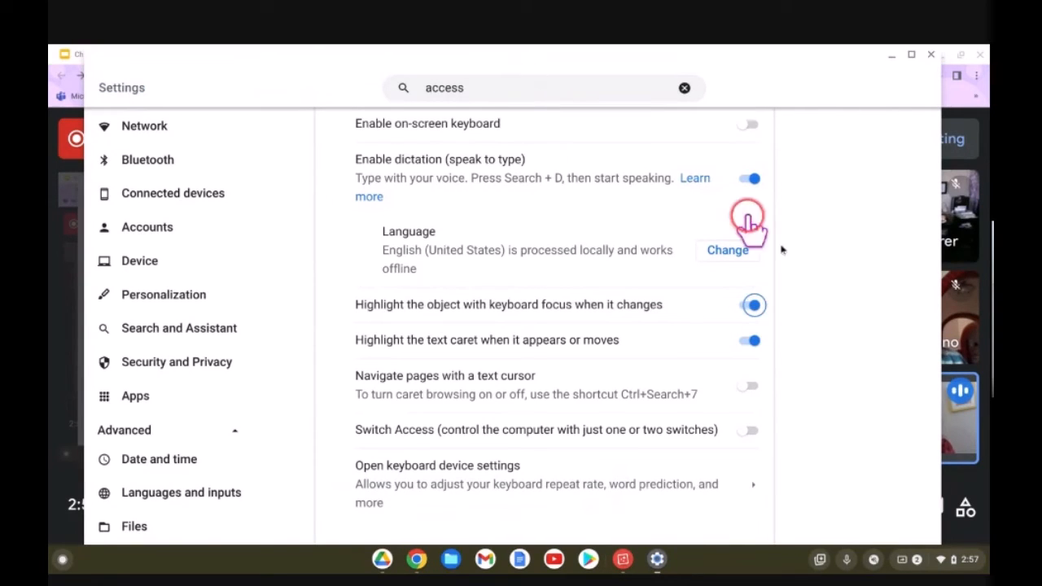
left_click(747, 307)
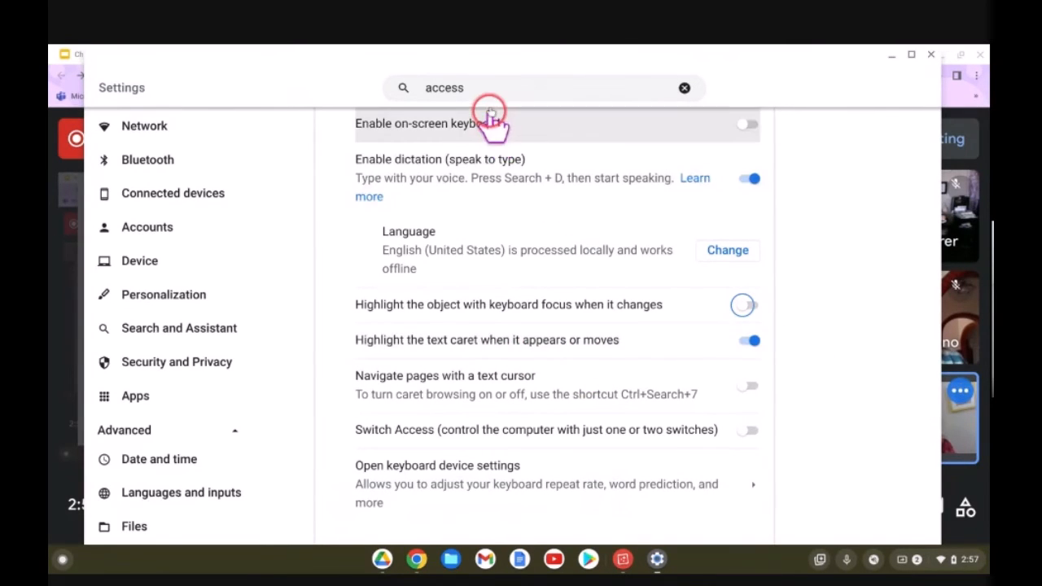
- Review the text cursor navigation and Switch Access options, and open the keyboard device settings to examine key mappings and auto-repeat
scroll(559, 280, "down", 4)
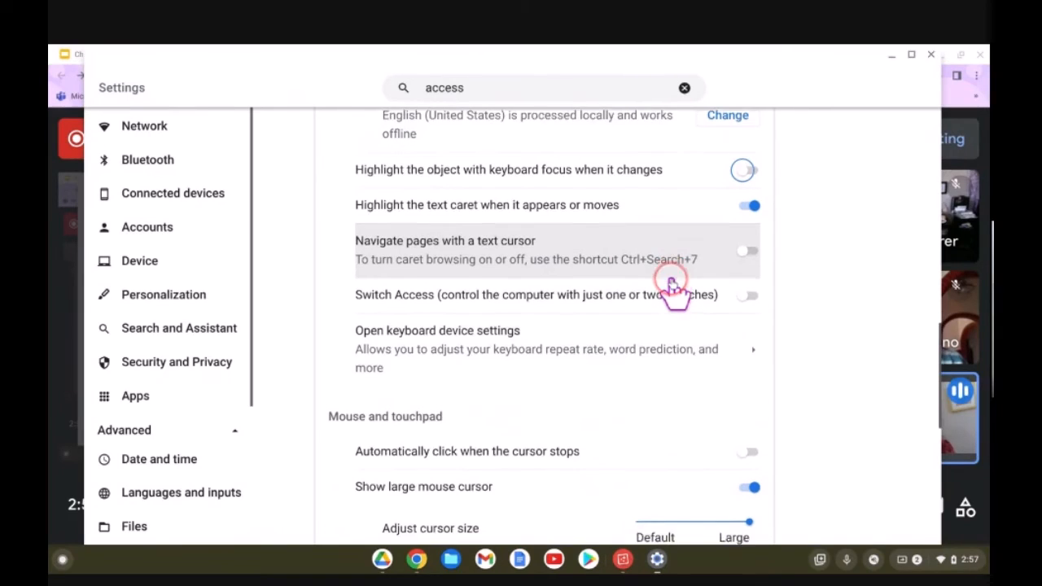
scroll(673, 283, "down", 1)
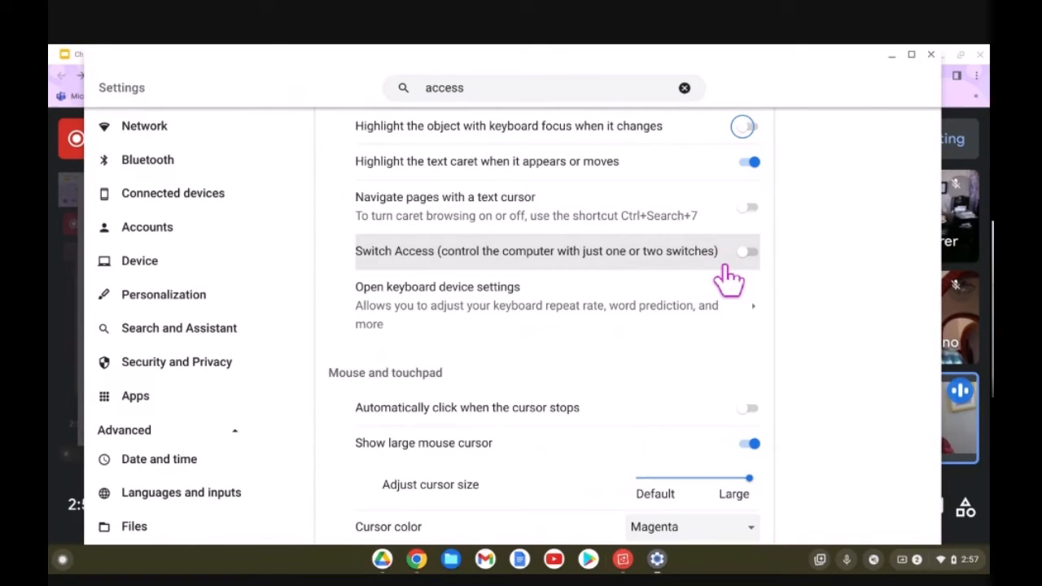
left_click(612, 249)
scroll(643, 263, "down", 1)
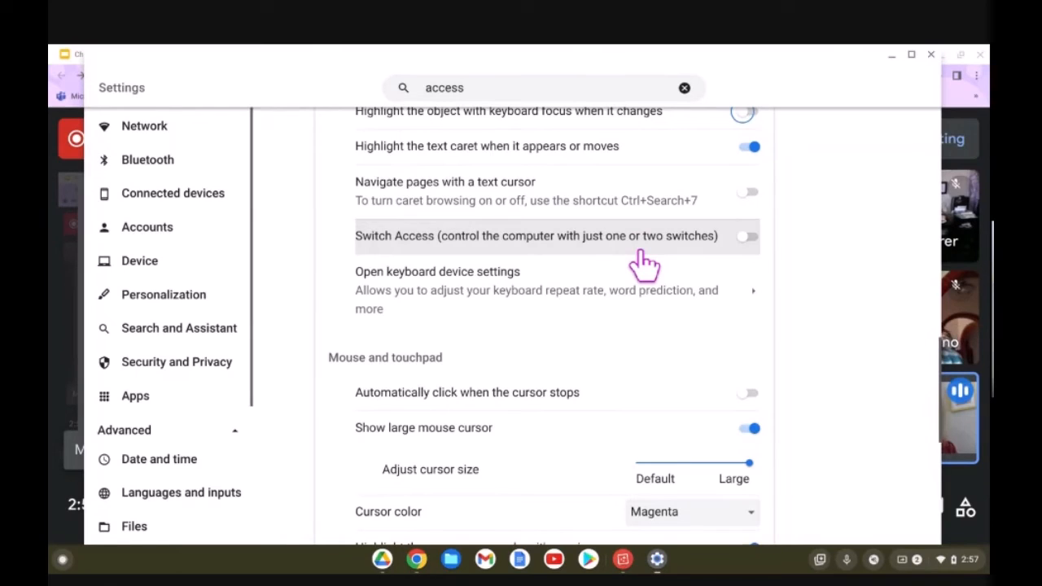
scroll(644, 262, "down", 1)
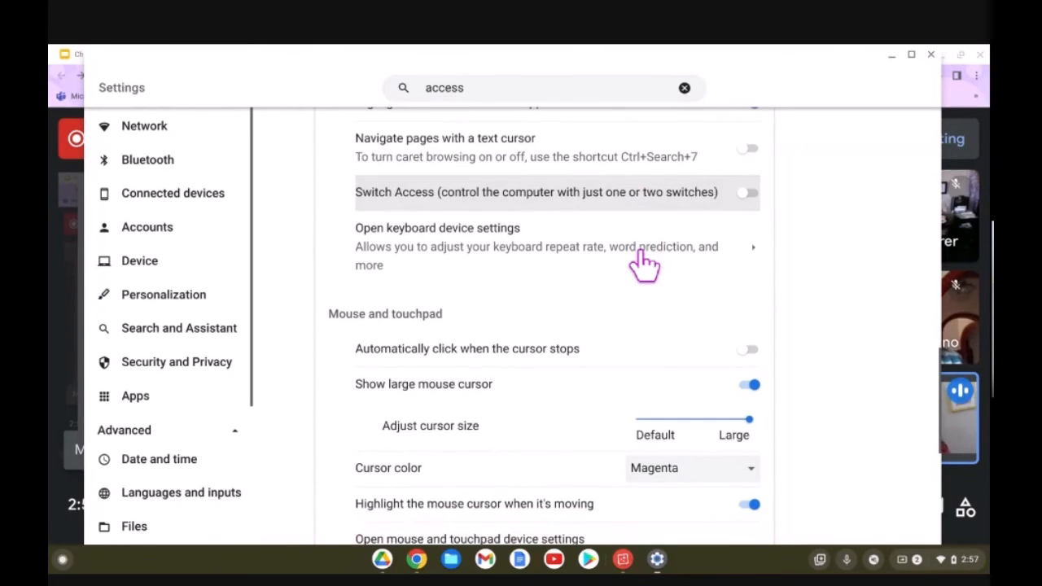
left_click(750, 253)
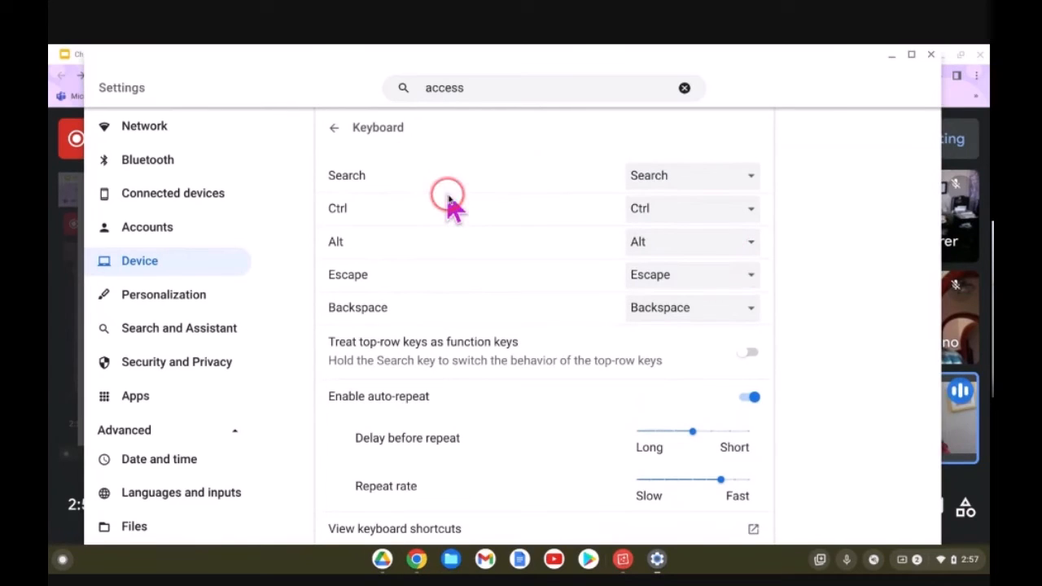
scroll(450, 202, "down", 1)
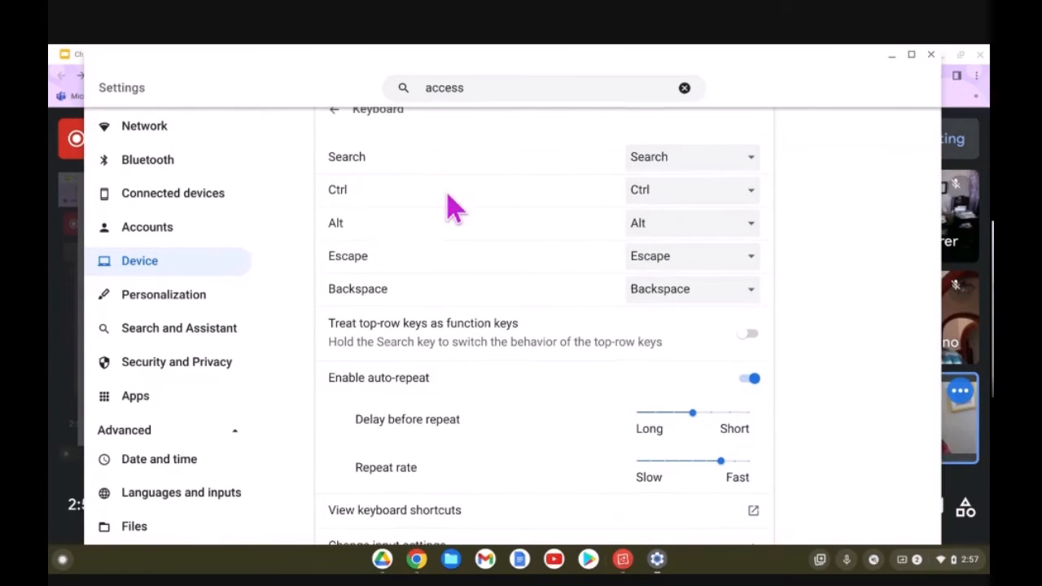
scroll(451, 203, "down", 1)
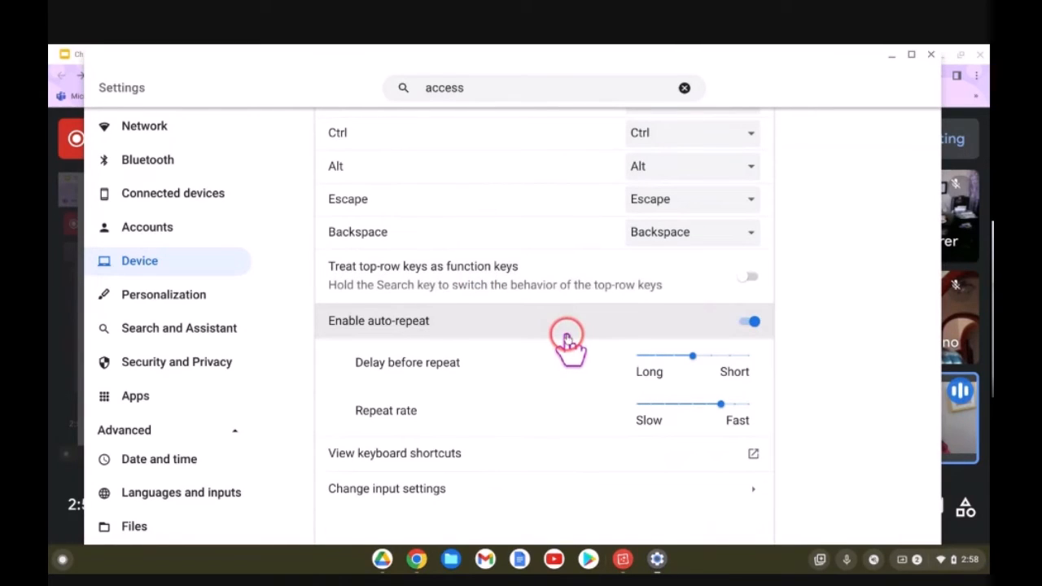
scroll(566, 335, "down", 1)
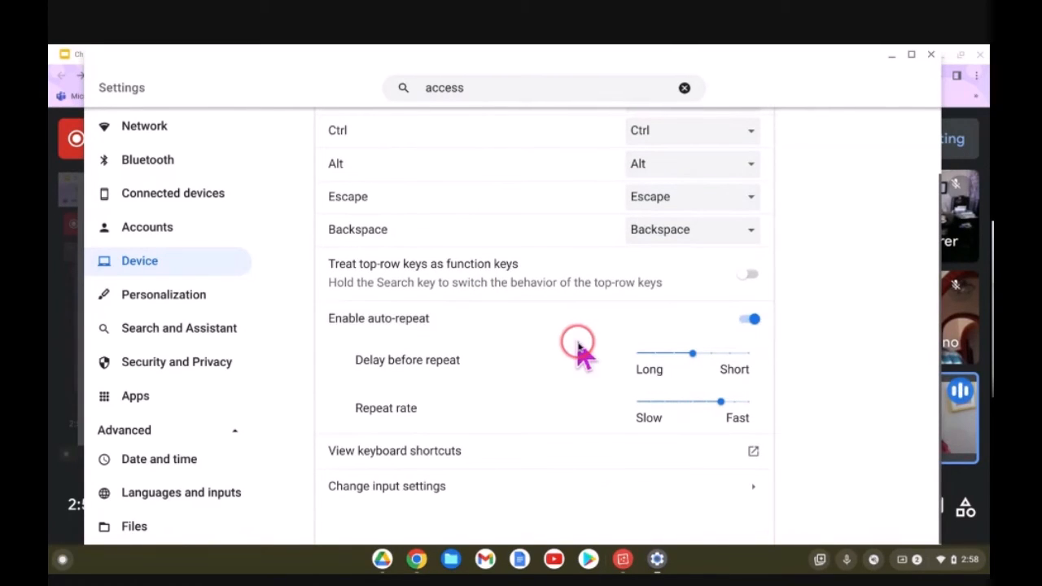
- Open the input settings, examine the input methods and spell check options, and return to the Keyboard settings
left_click(756, 497)
scroll(616, 236, "down", 1)
scroll(619, 238, "up", 1)
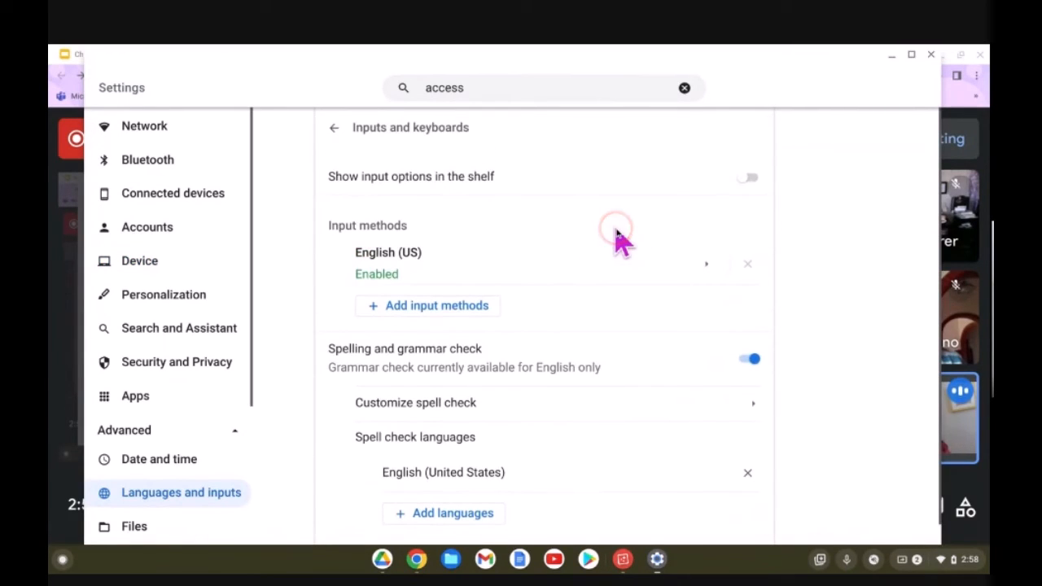
scroll(544, 324, "down", 1)
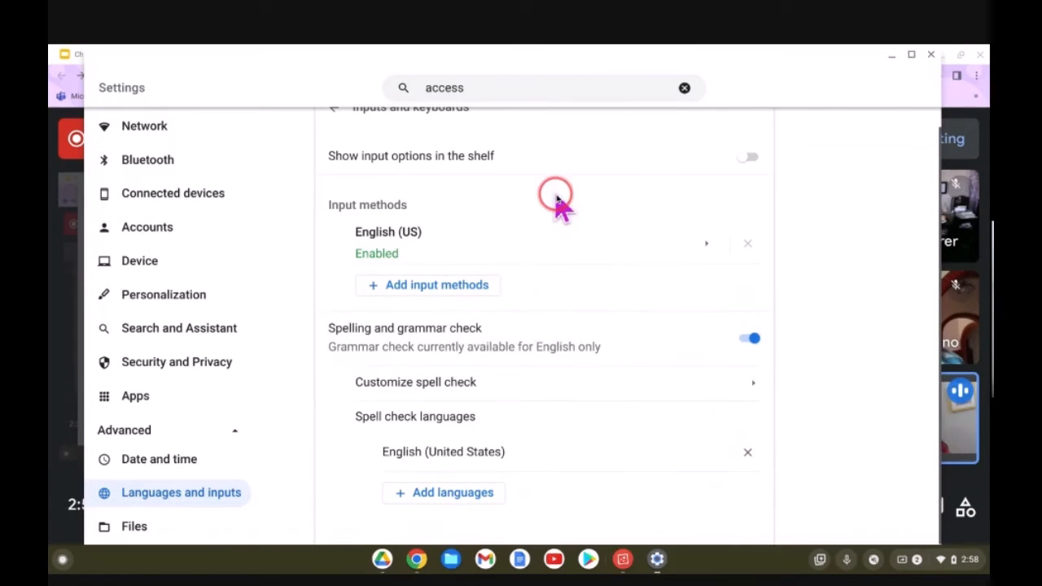
left_click(330, 114)
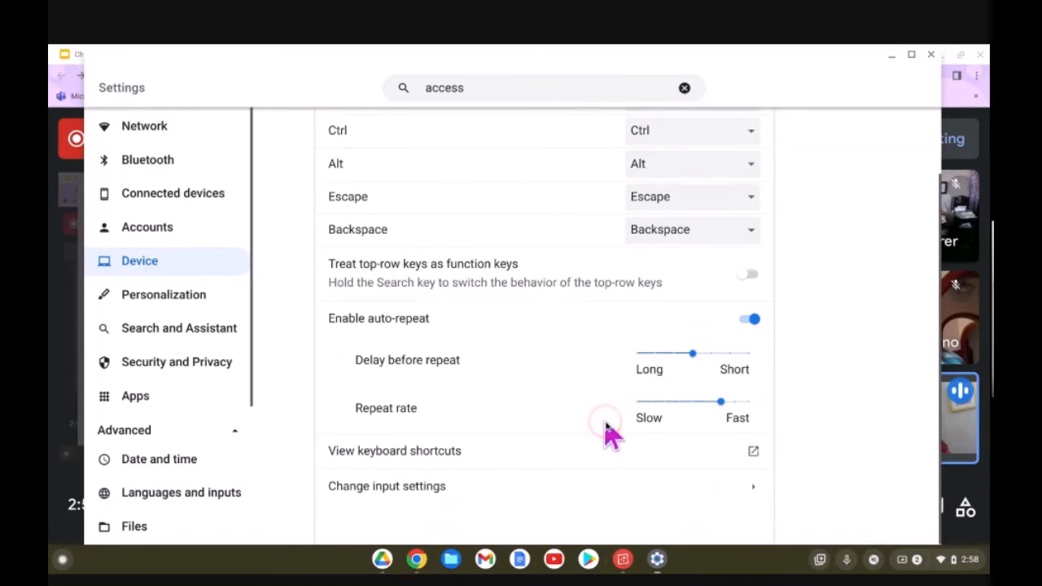
scroll(547, 298, "up", 2)
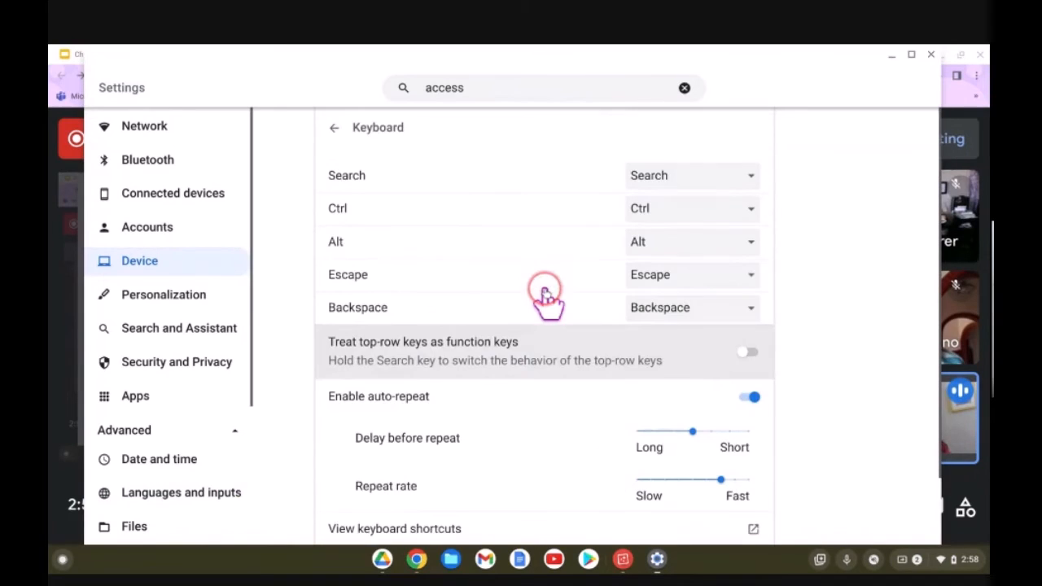
- Return to the accessibility features and review the mouse and touchpad options
left_click(336, 130)
scroll(497, 330, "down", 3)
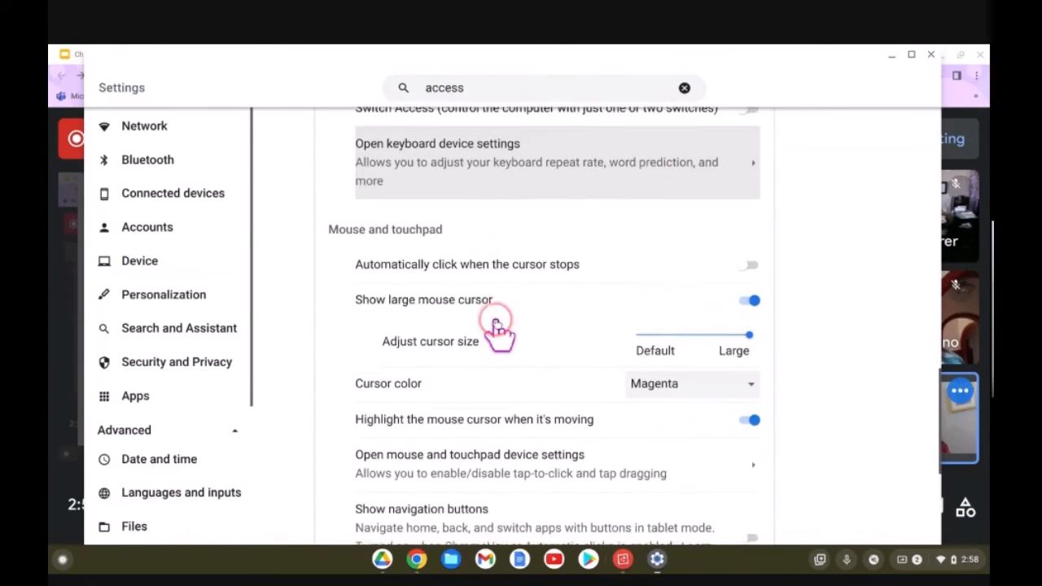
scroll(495, 333, "down", 3)
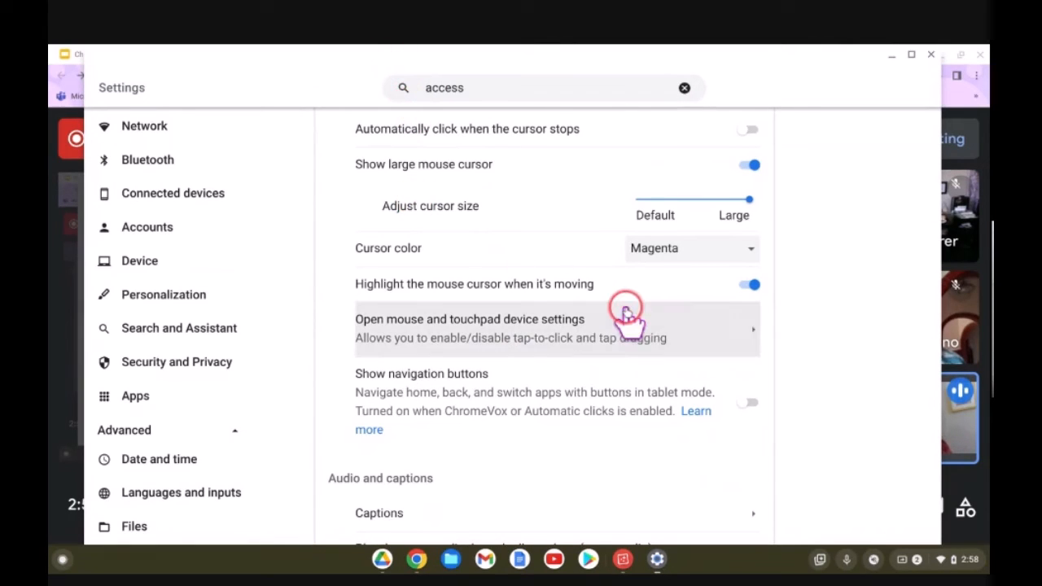
- Try different touchpad speeds, including the fastest, in the touchpad device settings and restore the speed to one notch below fastest
left_click(754, 335)
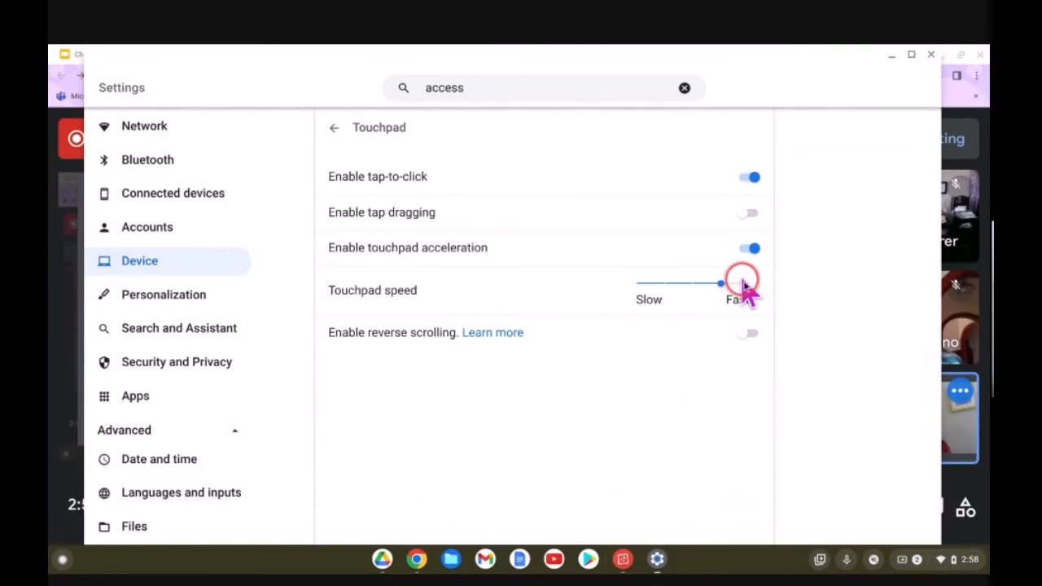
left_click(743, 284)
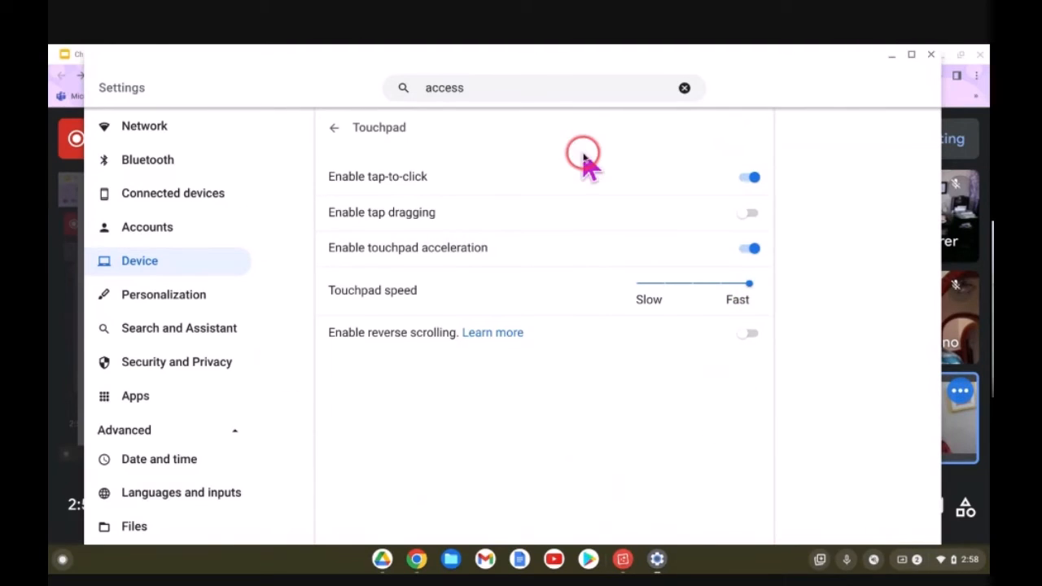
left_click(643, 287)
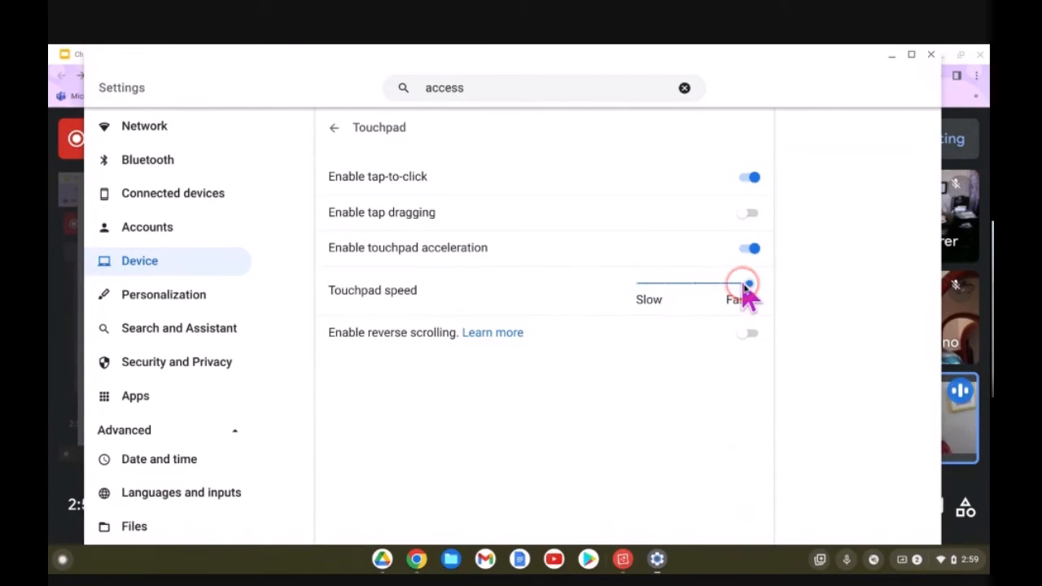
left_click_drag(743, 285, 721, 283)
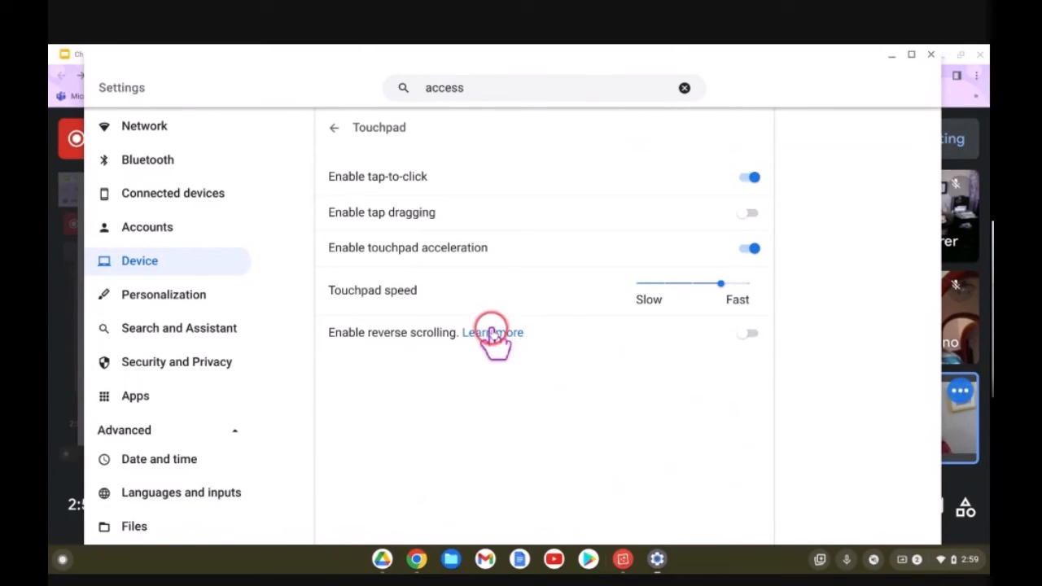
left_click(334, 128)
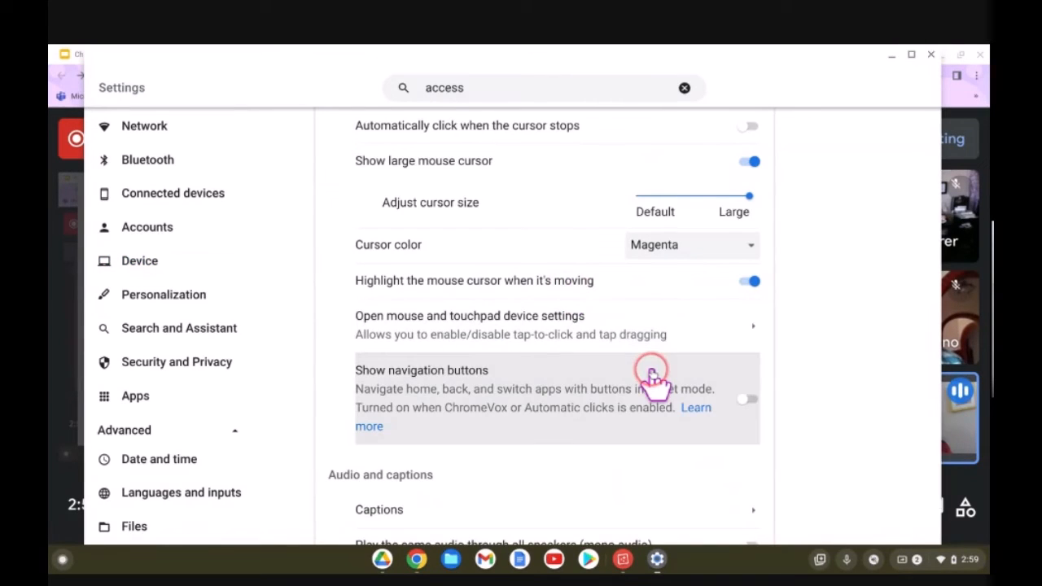
- Minimize the Settings window to return to the slide presentation and advance past the Mouse and Touchpad slide
scroll(654, 377, "down", 1)
scroll(656, 384, "up", 2)
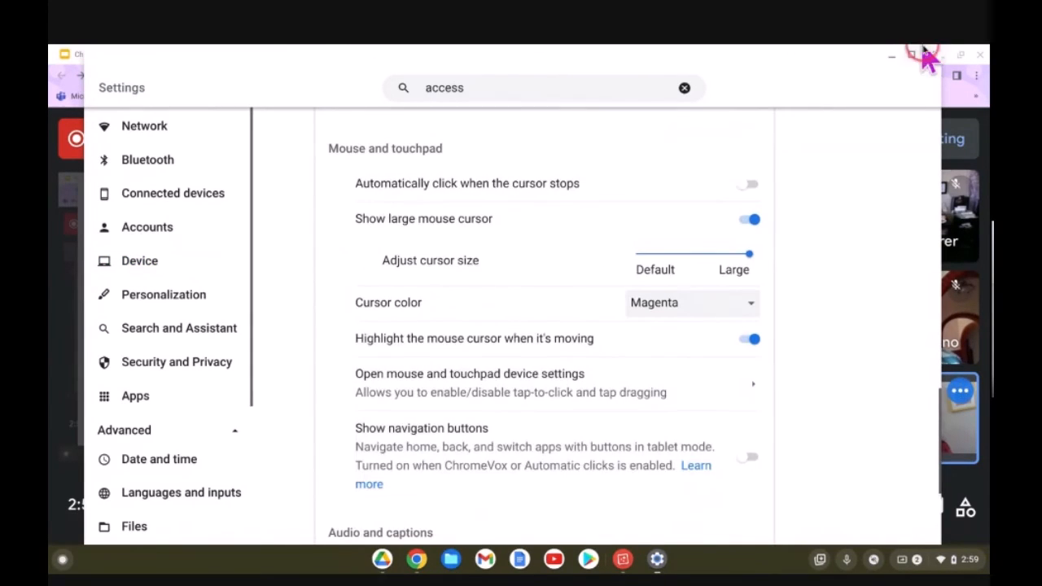
left_click(891, 57)
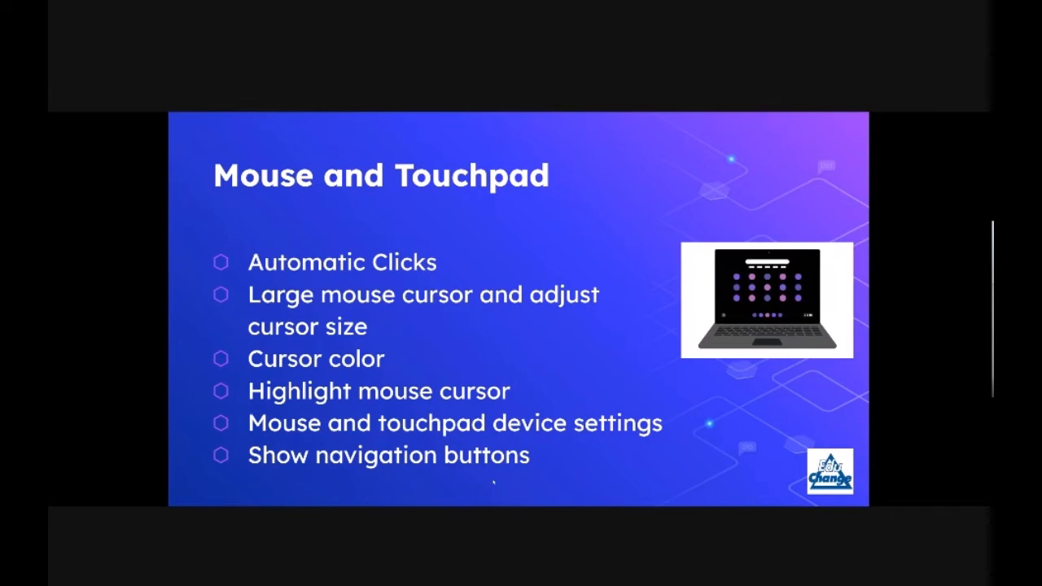
key("Right")
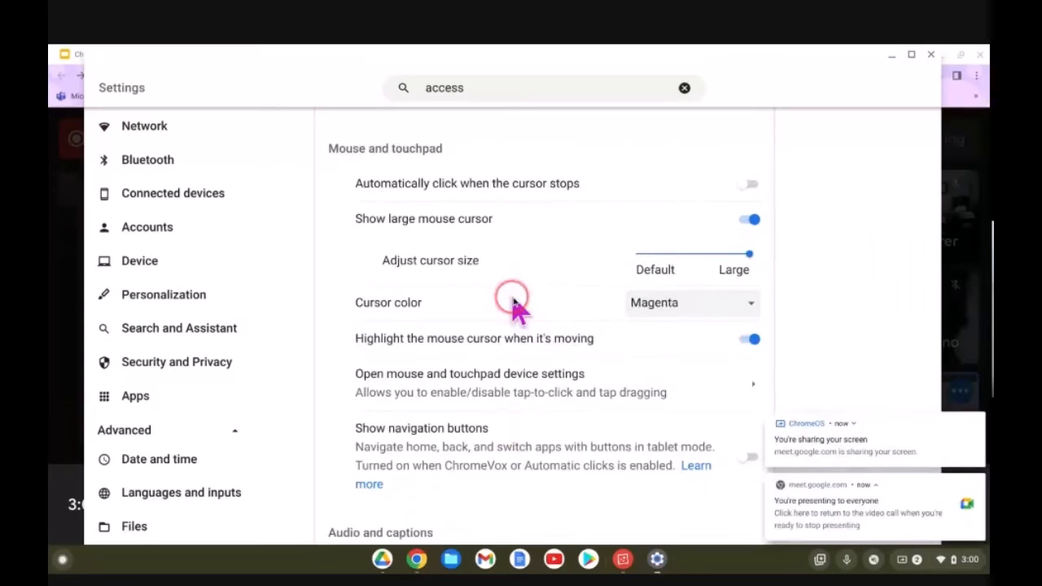
- Open the Captions settings under Audio and captions and examine the Live Caption description and caption preferences
scroll(515, 302, "down", 2)
scroll(514, 307, "down", 1)
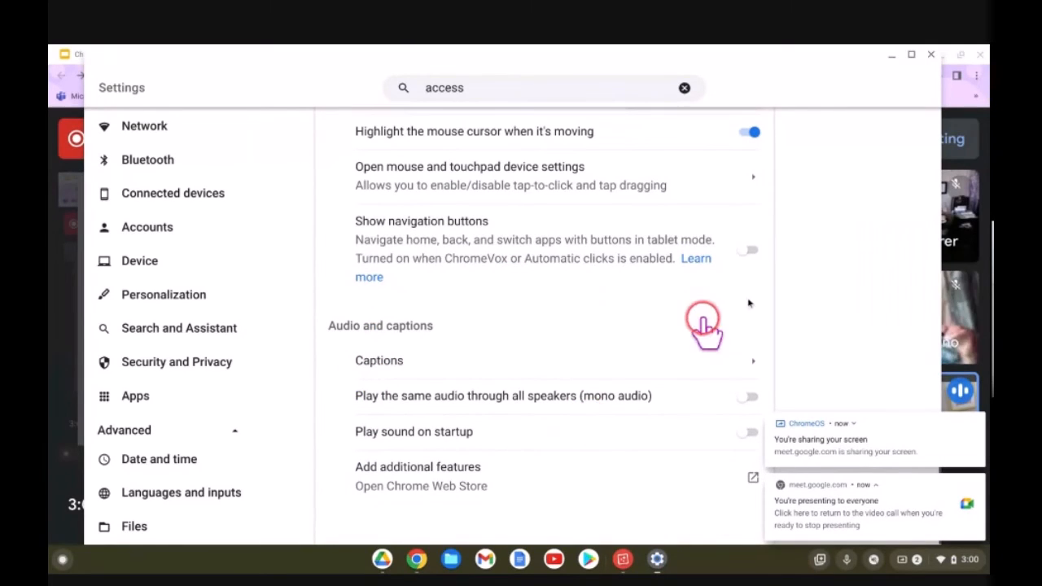
left_click(756, 368)
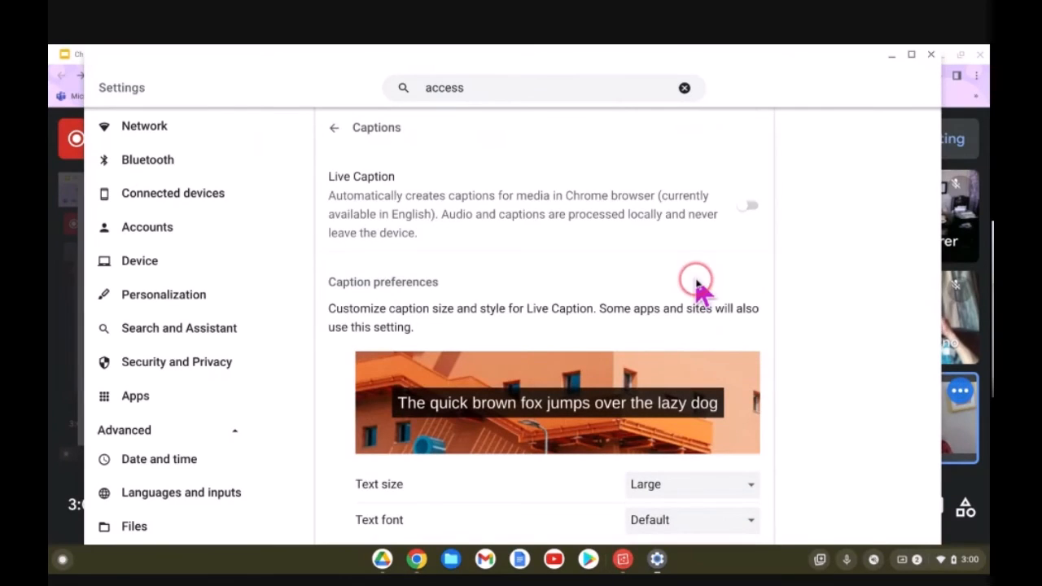
scroll(696, 285, "down", 1)
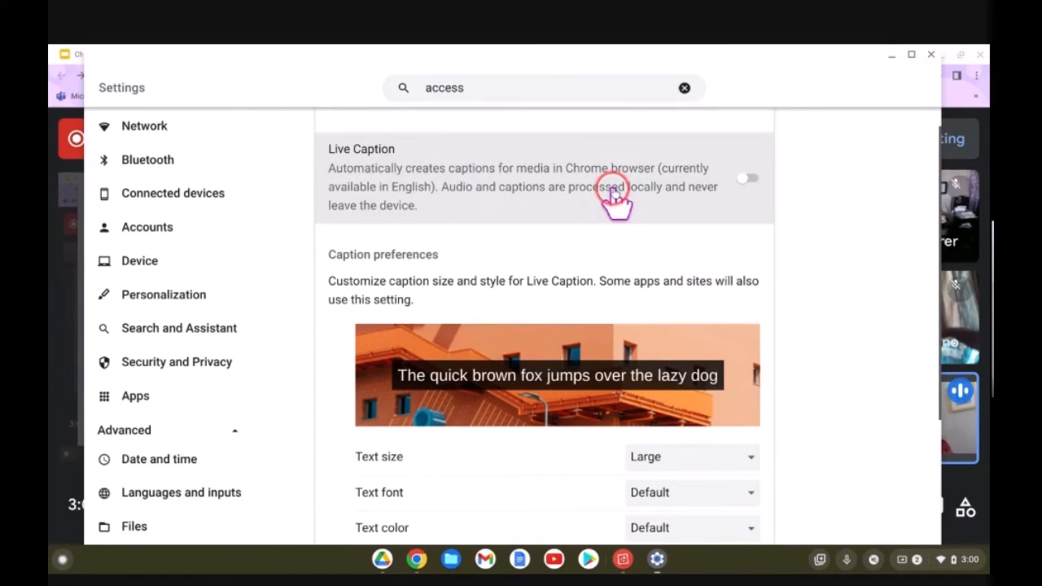
scroll(616, 198, "up", 1)
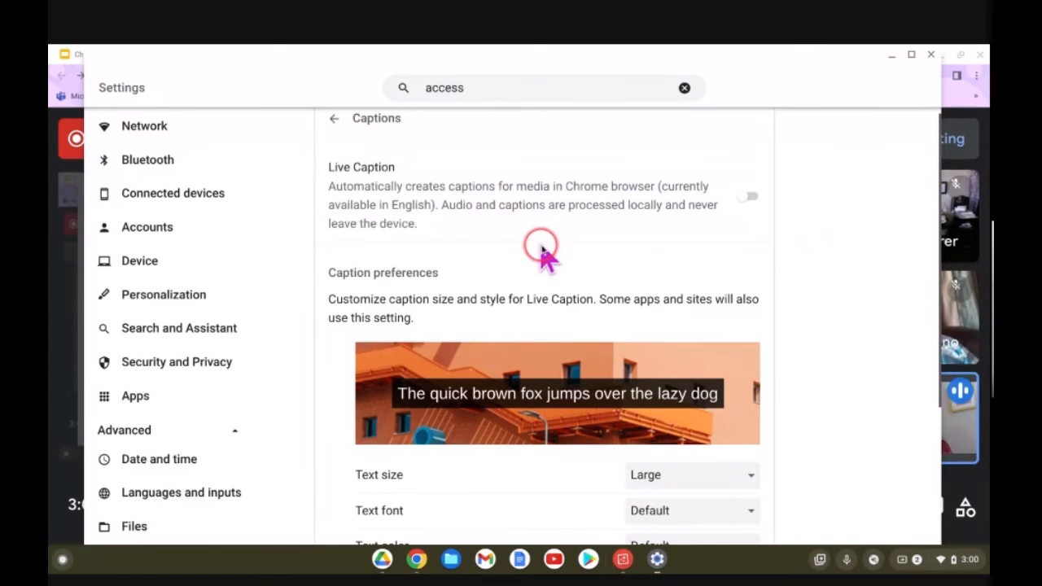
scroll(543, 255, "up", 1)
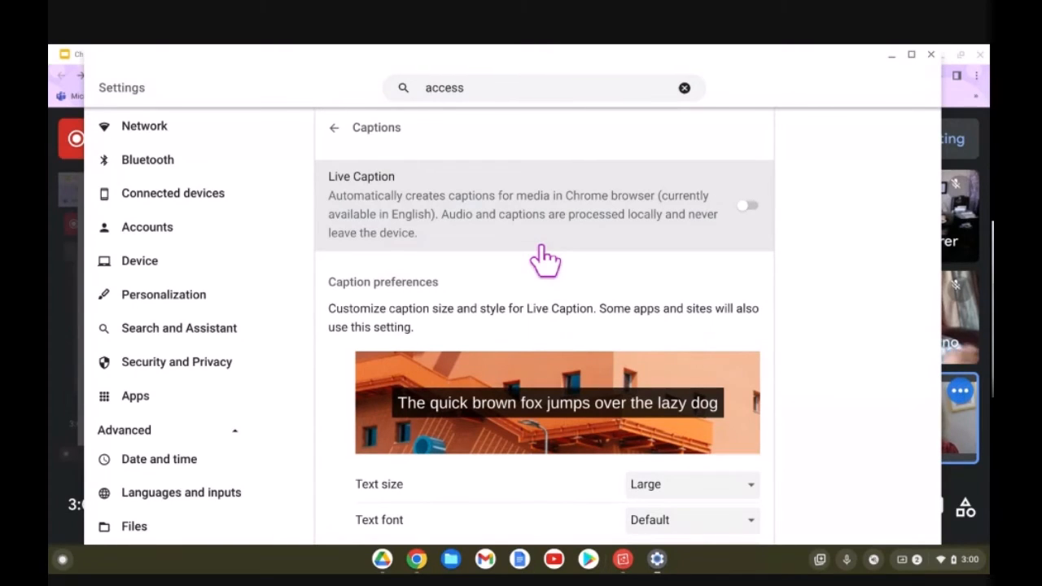
scroll(544, 259, "down", 1)
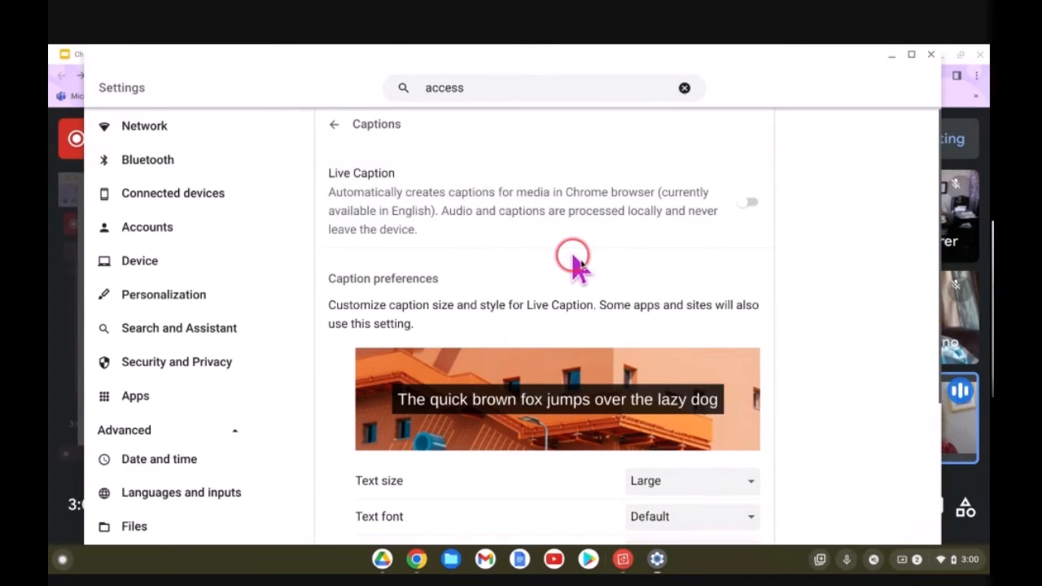
scroll(593, 265, "up", 1)
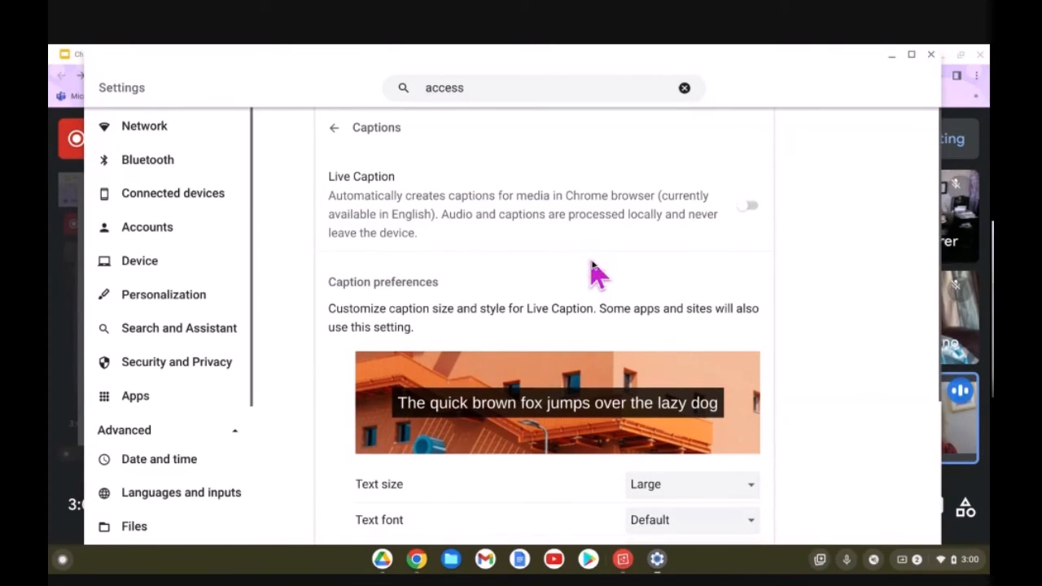
- Look over the caption text options and turn on Live Caption
scroll(592, 265, "down", 3)
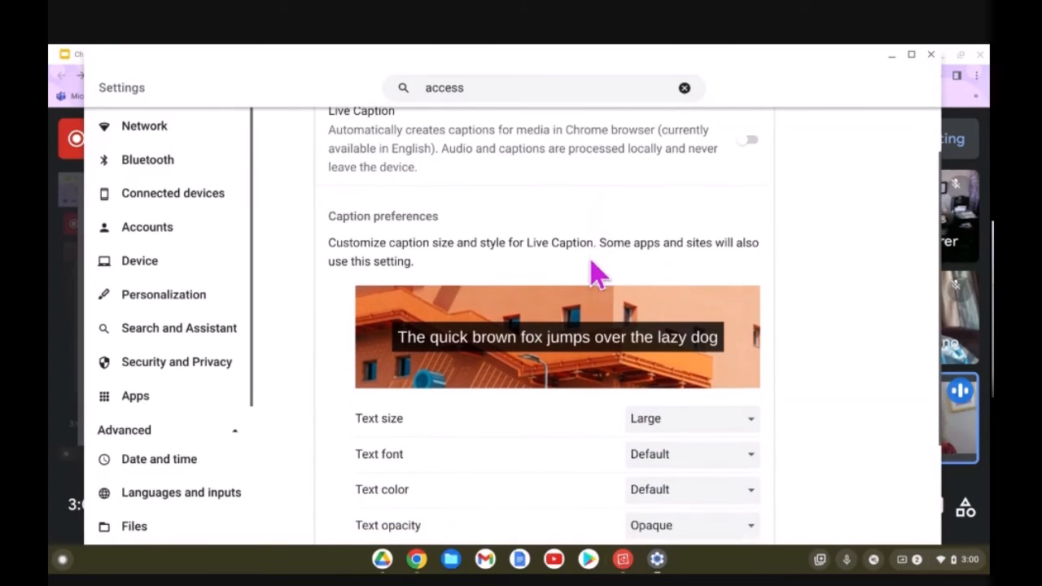
scroll(595, 275, "up", 2)
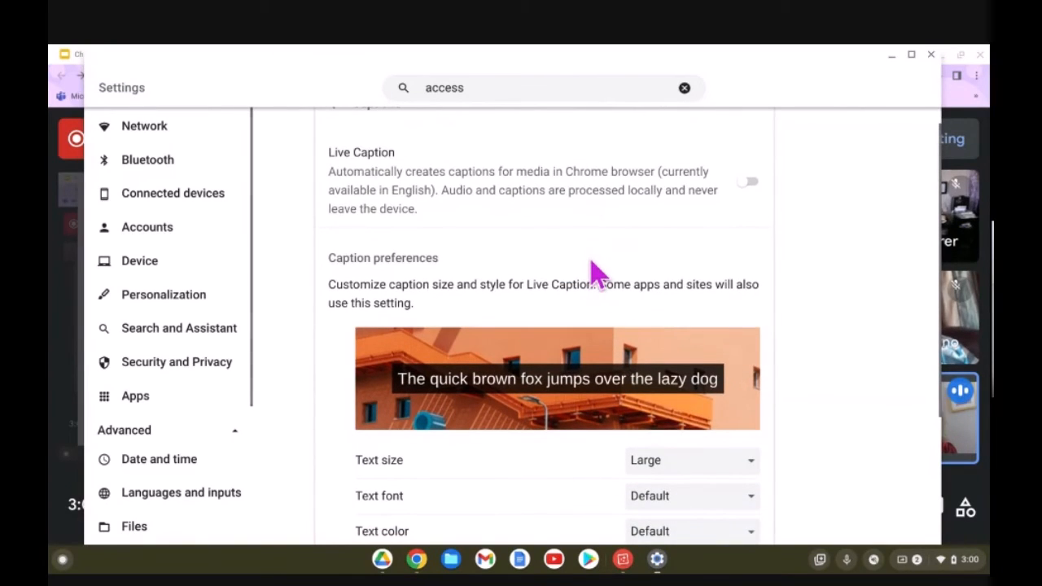
left_click(751, 183)
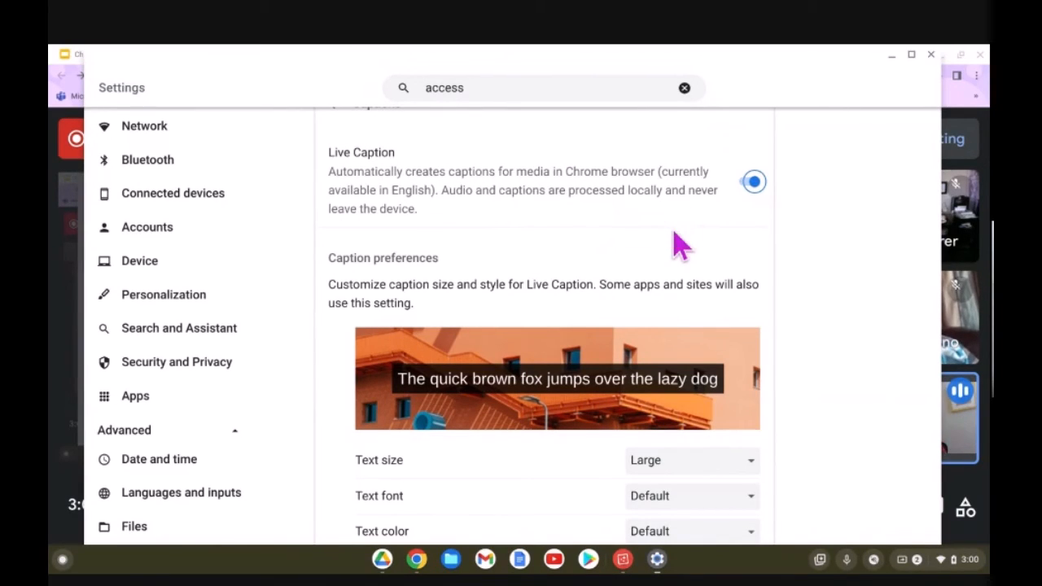
left_click(562, 401)
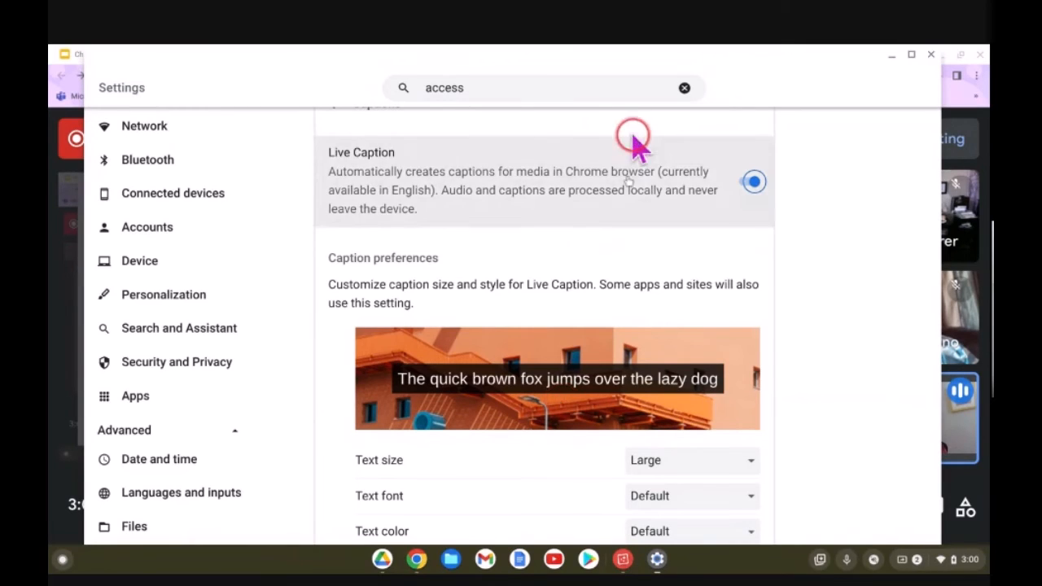
- Examine the caption preferences, including the sample caption preview and the text and background styling options
left_click(620, 252)
scroll(623, 257, "down", 3)
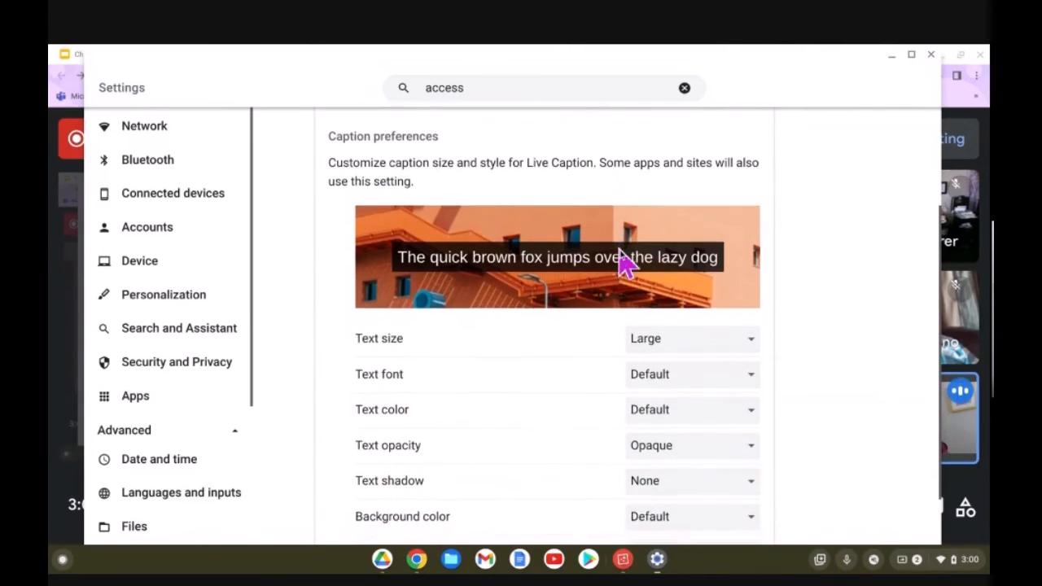
scroll(622, 259, "up", 1)
left_click(401, 199)
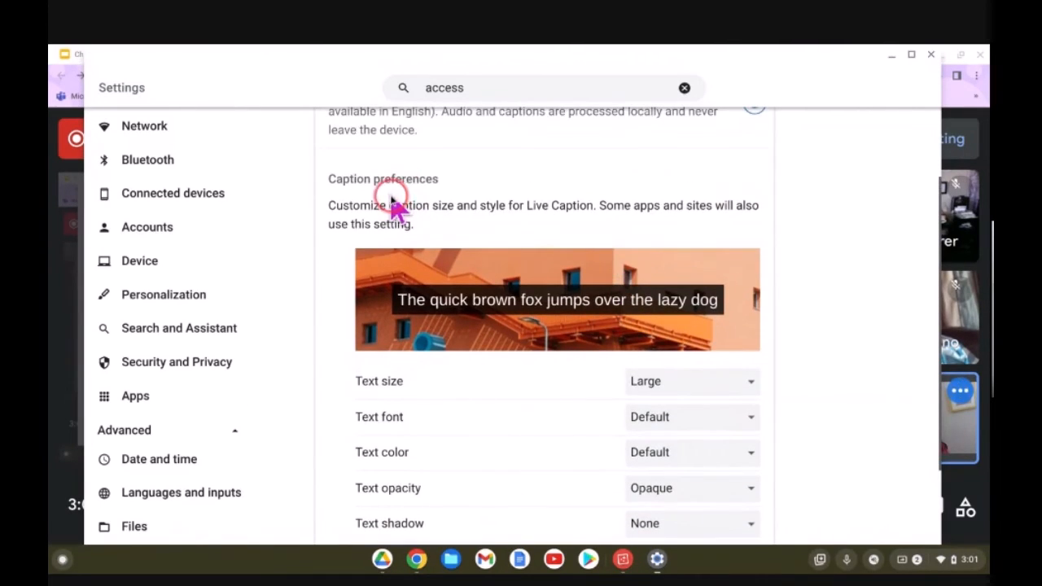
scroll(680, 319, "down", 3)
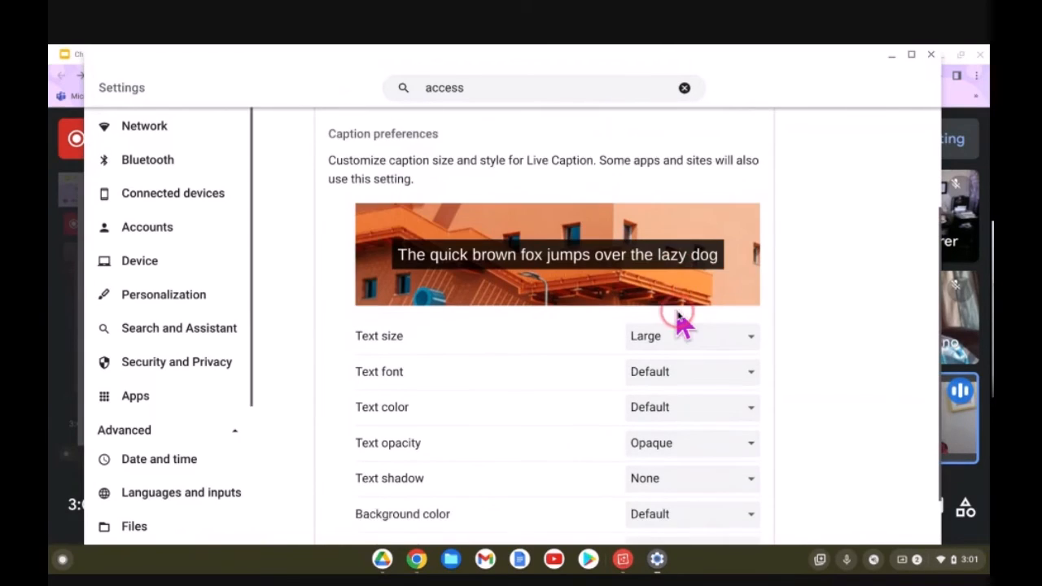
scroll(682, 324, "up", 1)
left_click(512, 177)
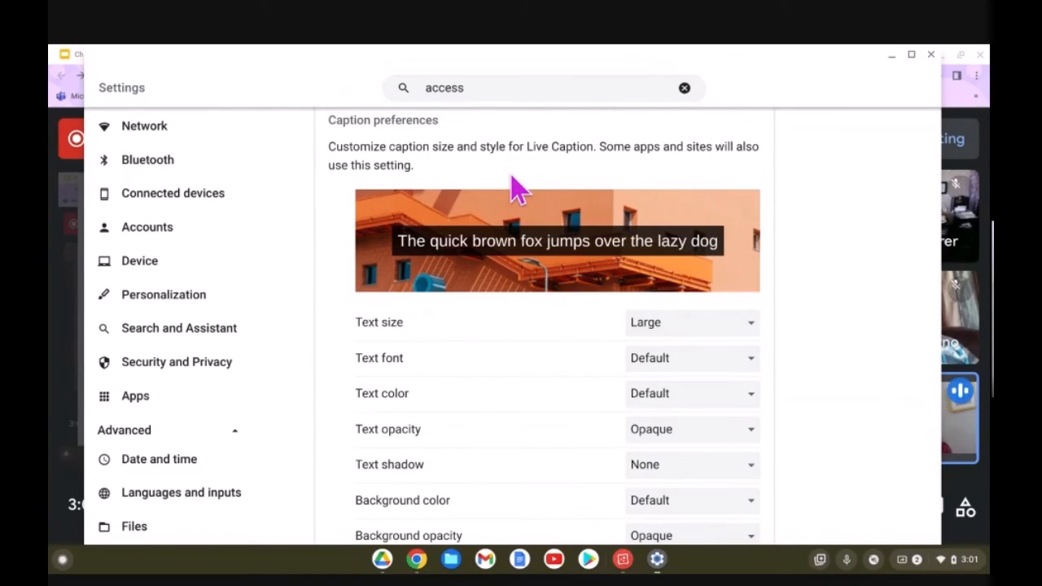
scroll(530, 303, "down", 1)
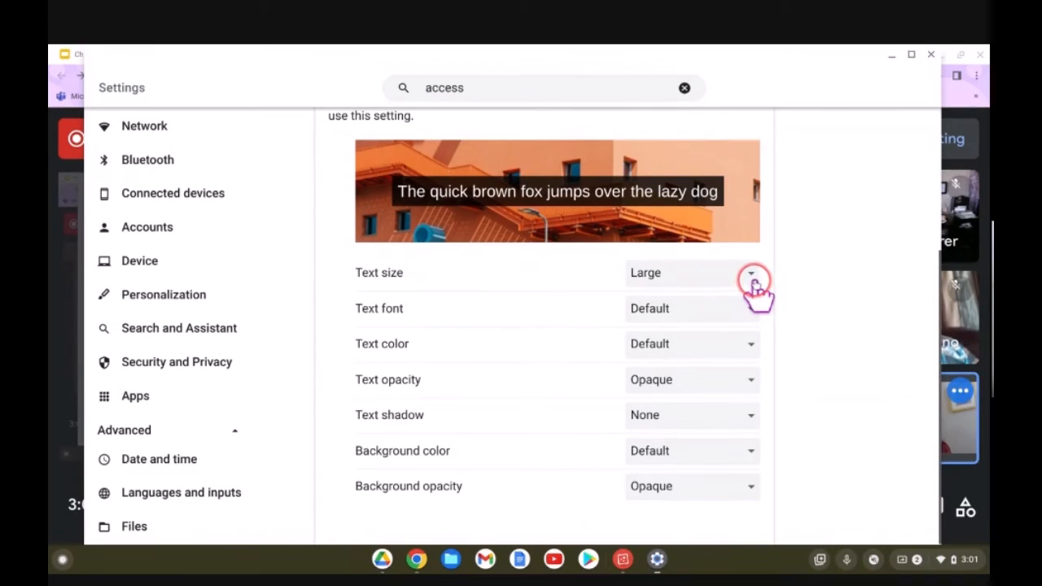
- Browse the available caption text fonts, try Arial Black, and restore the font to Default
left_click(750, 308)
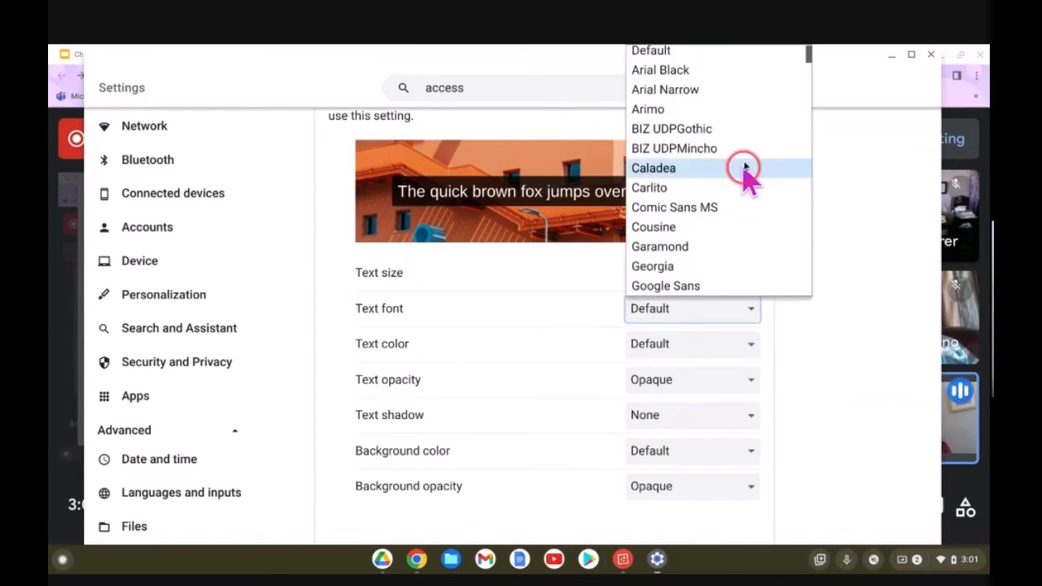
scroll(746, 162, "down", 3)
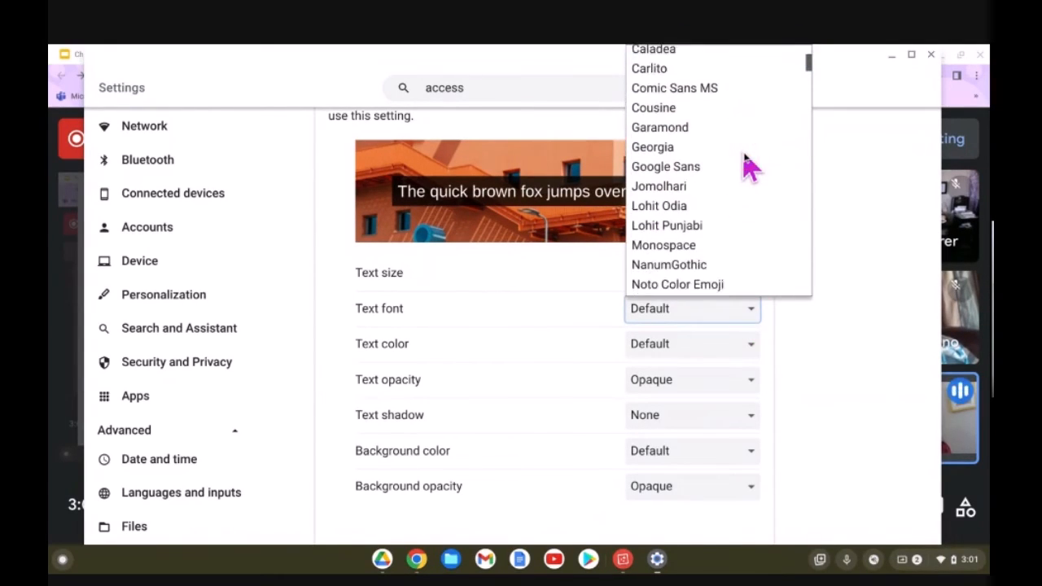
scroll(745, 158, "down", 8)
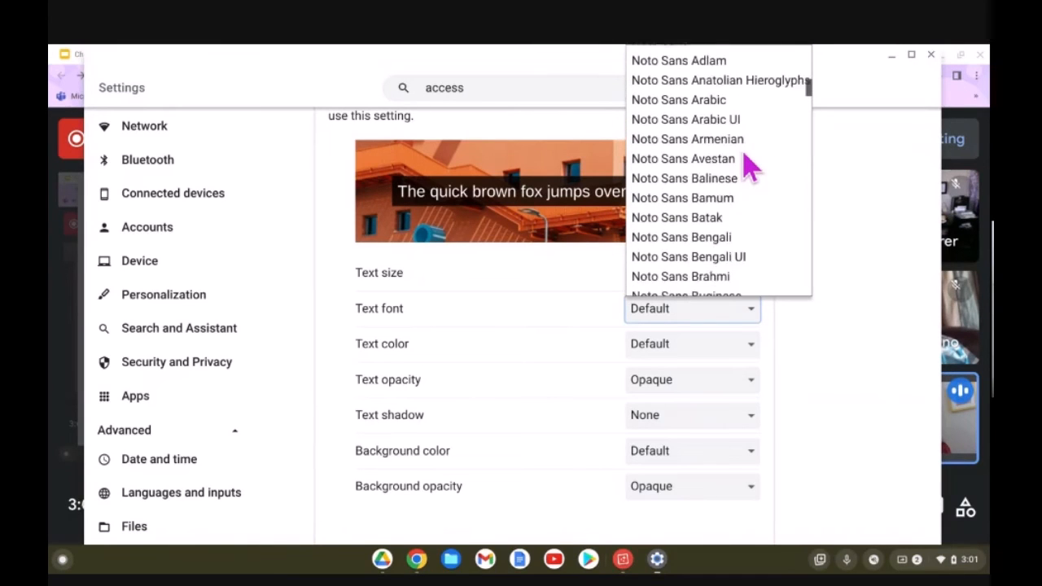
scroll(750, 167, "down", 10)
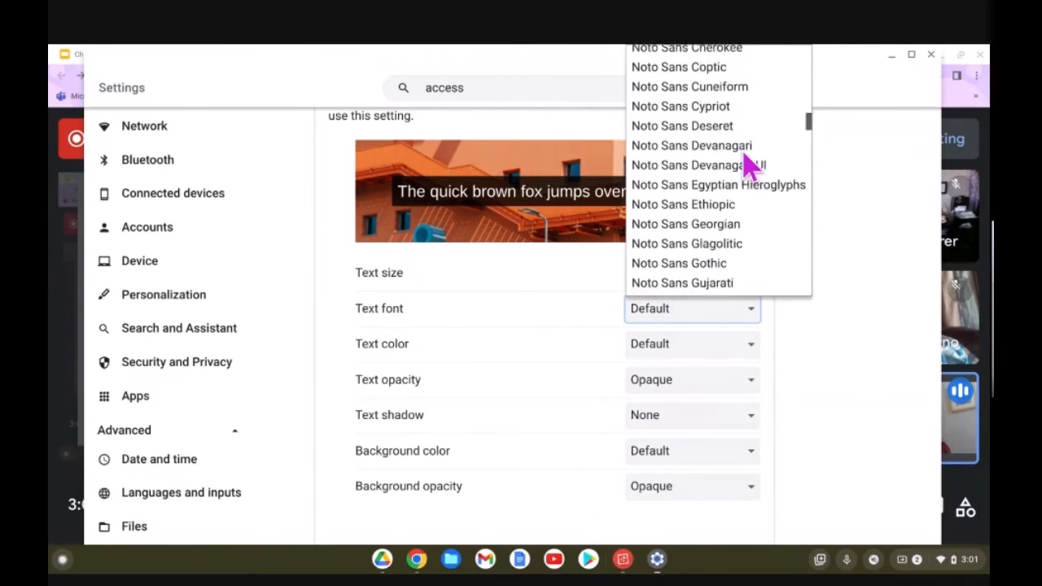
scroll(750, 167, "down", 10)
scroll(750, 167, "up", 20)
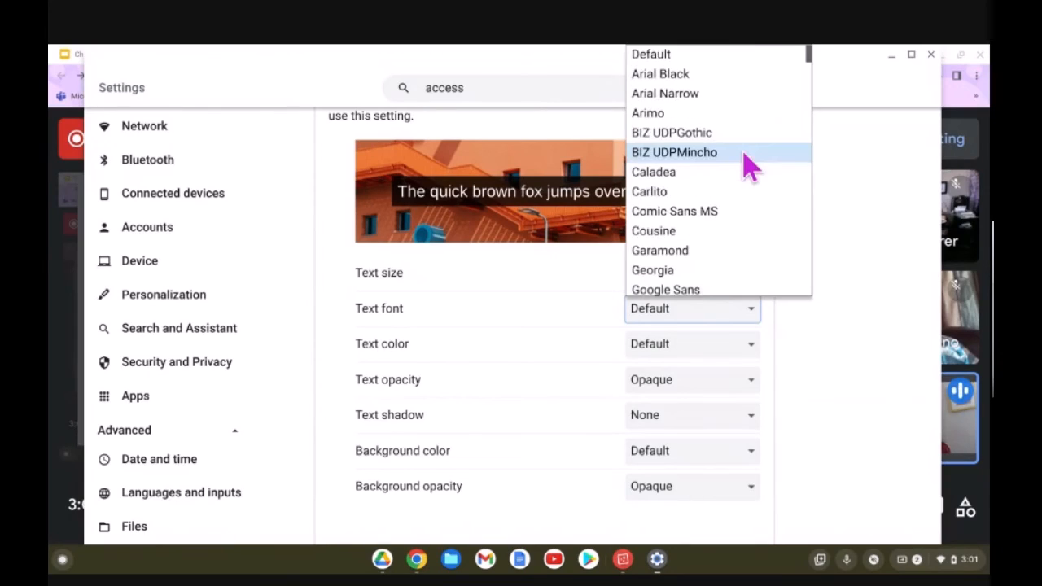
scroll(748, 187, "down", 4)
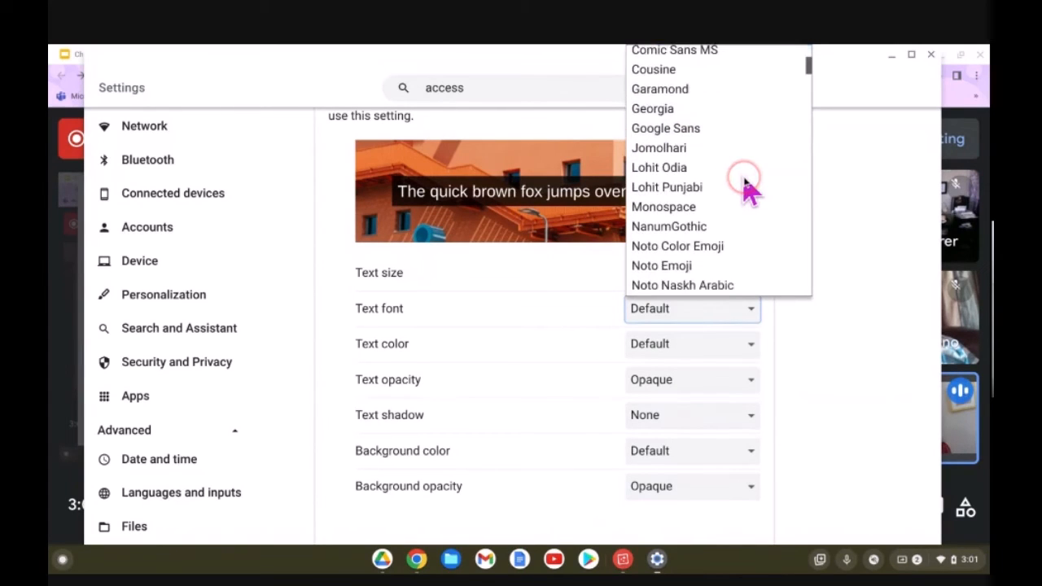
scroll(749, 187, "up", 4)
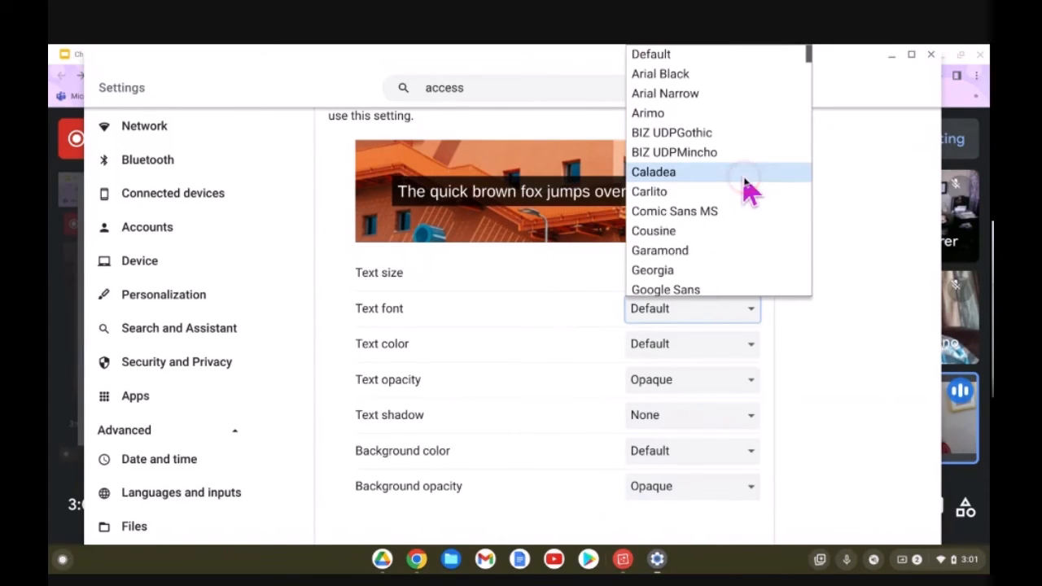
left_click(729, 78)
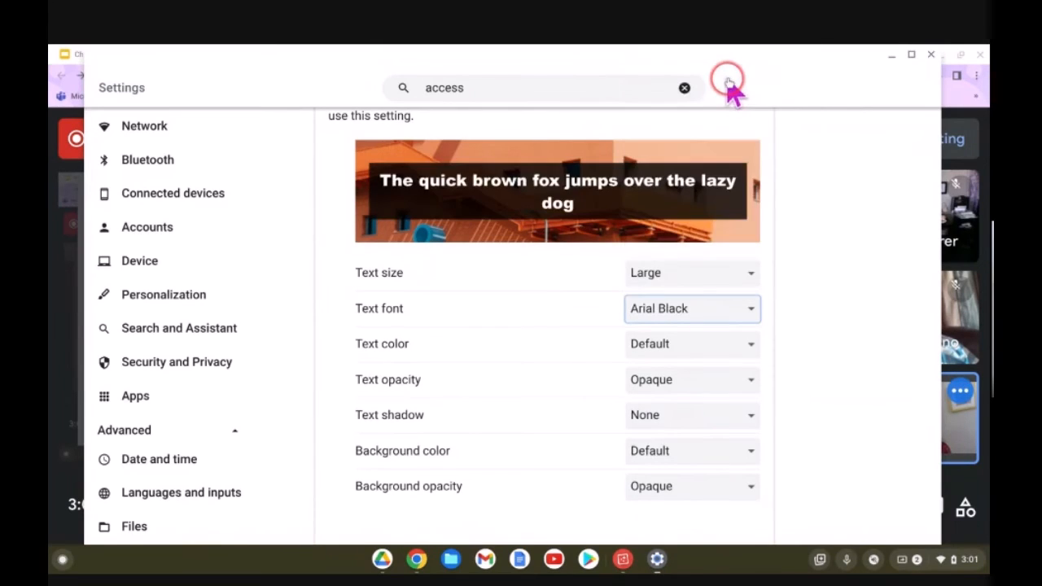
left_click(754, 313)
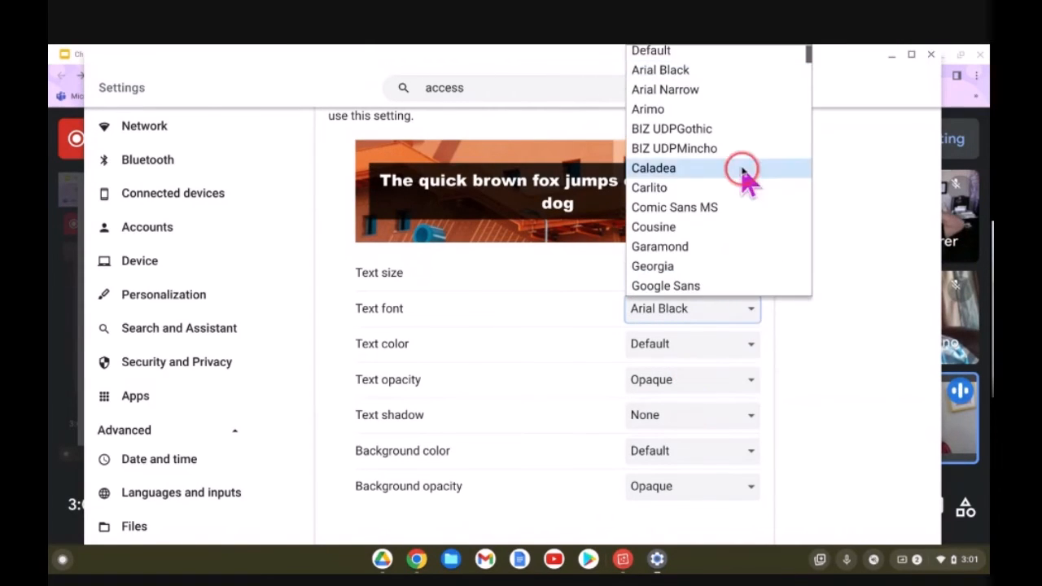
left_click(748, 57)
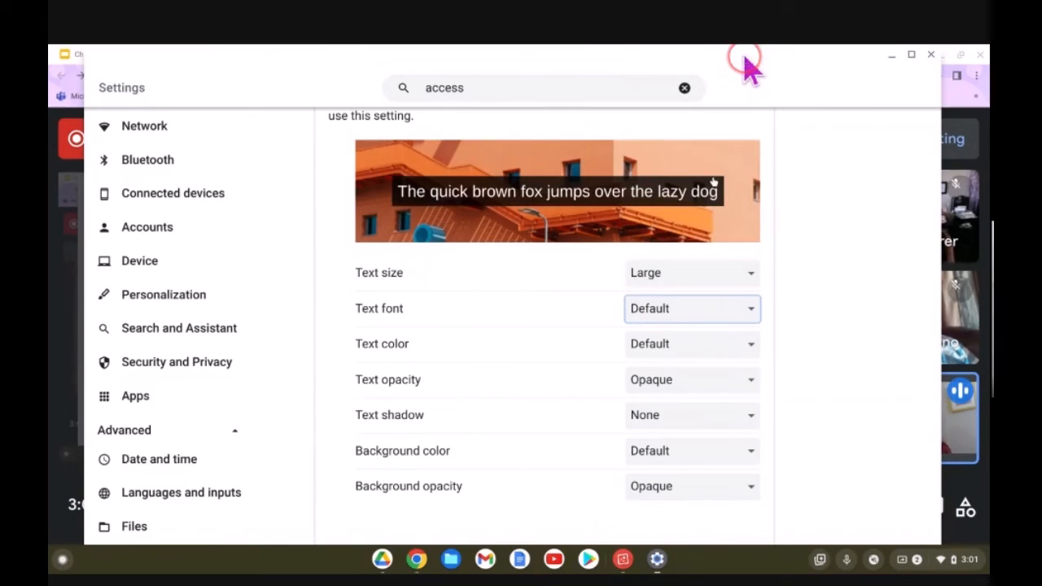
- Try Yellow as the caption text color and set the color to White
left_click(751, 348)
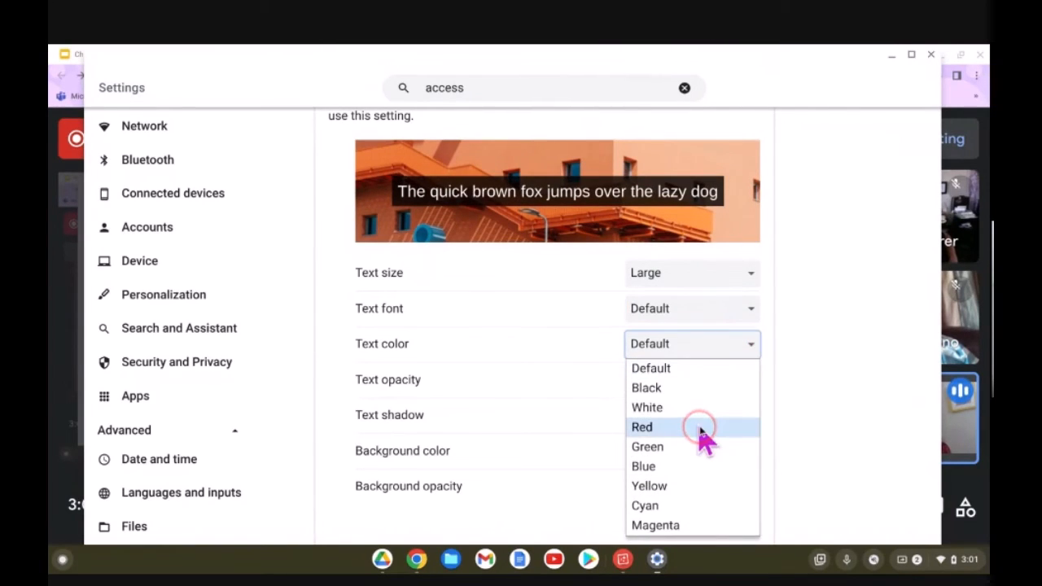
left_click(694, 487)
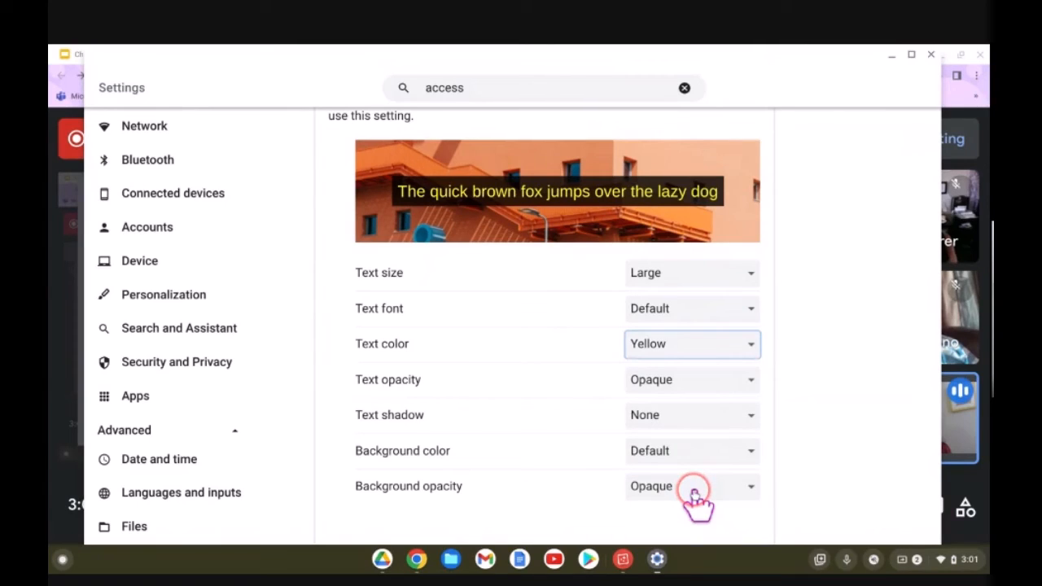
left_click(750, 348)
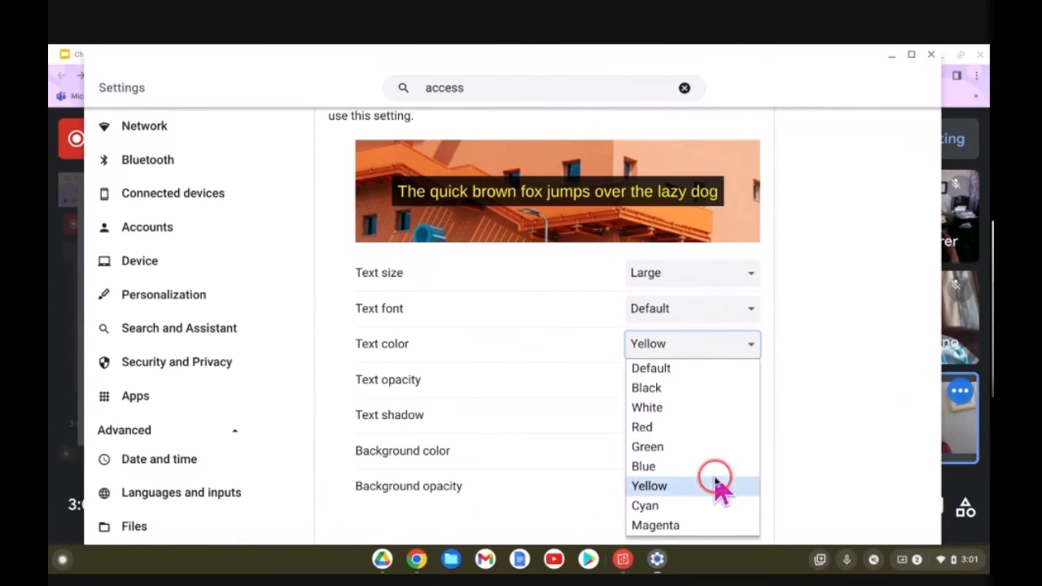
left_click(702, 411)
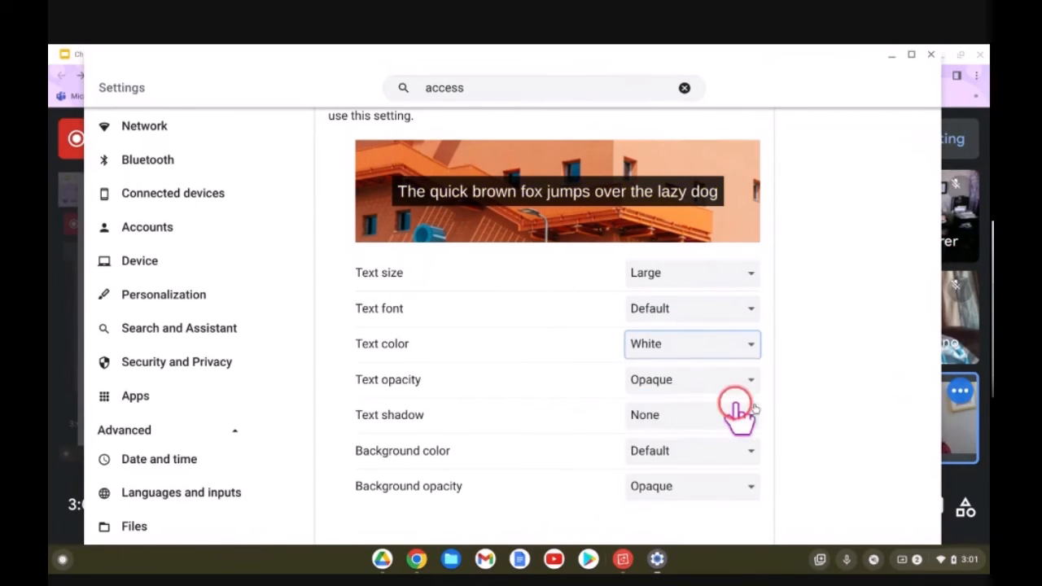
- Try the Semi-transparent and Transparent caption text opacities and restore the opacity to Opaque
left_click(751, 380)
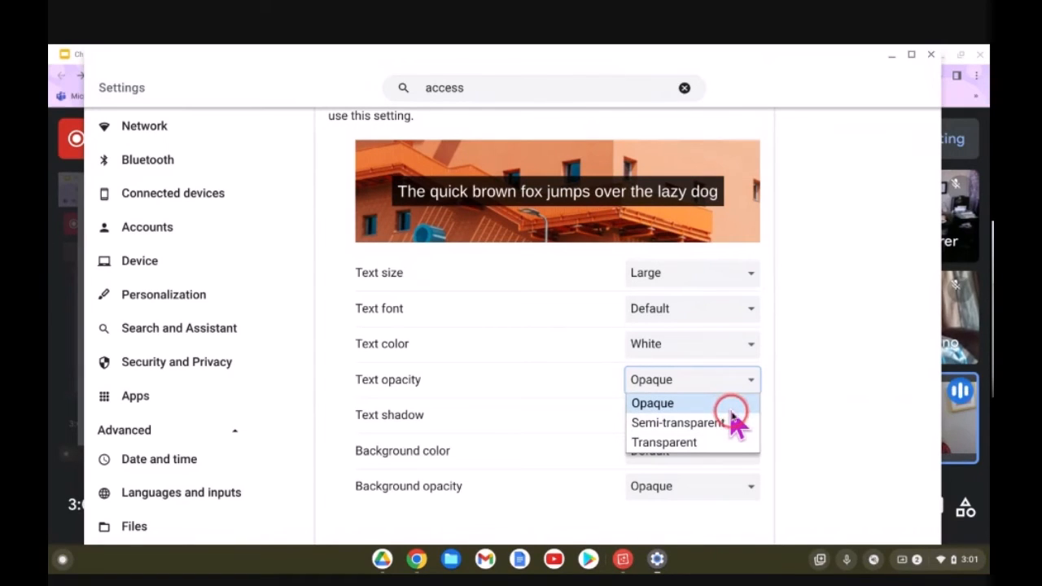
left_click(733, 423)
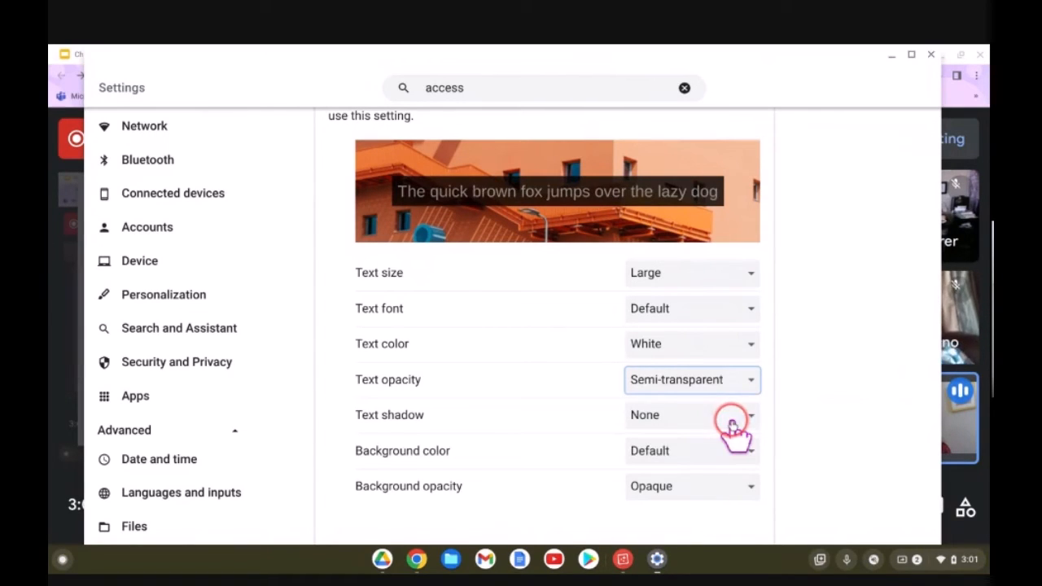
left_click(751, 380)
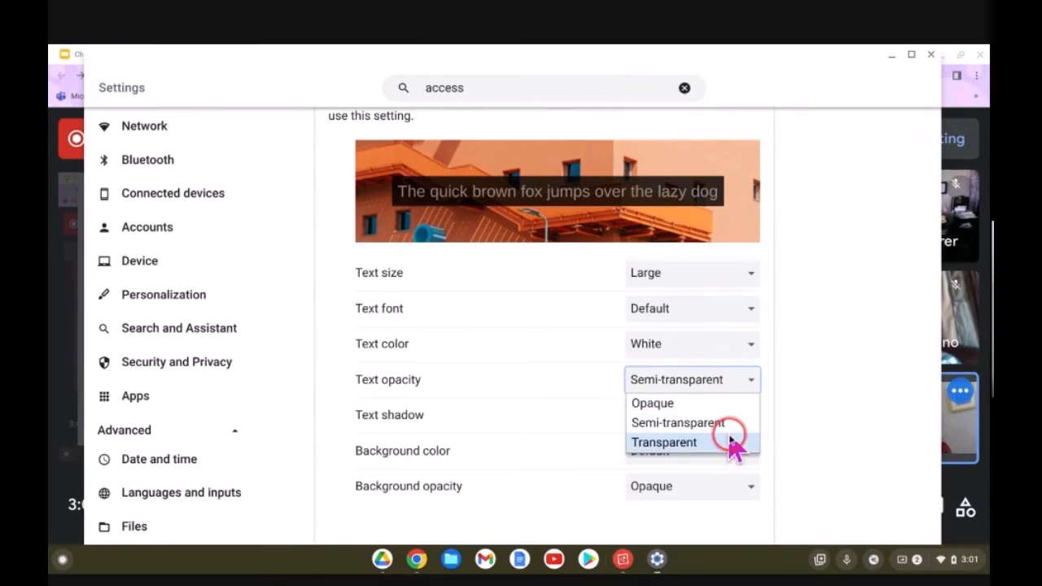
left_click(730, 441)
left_click(750, 384)
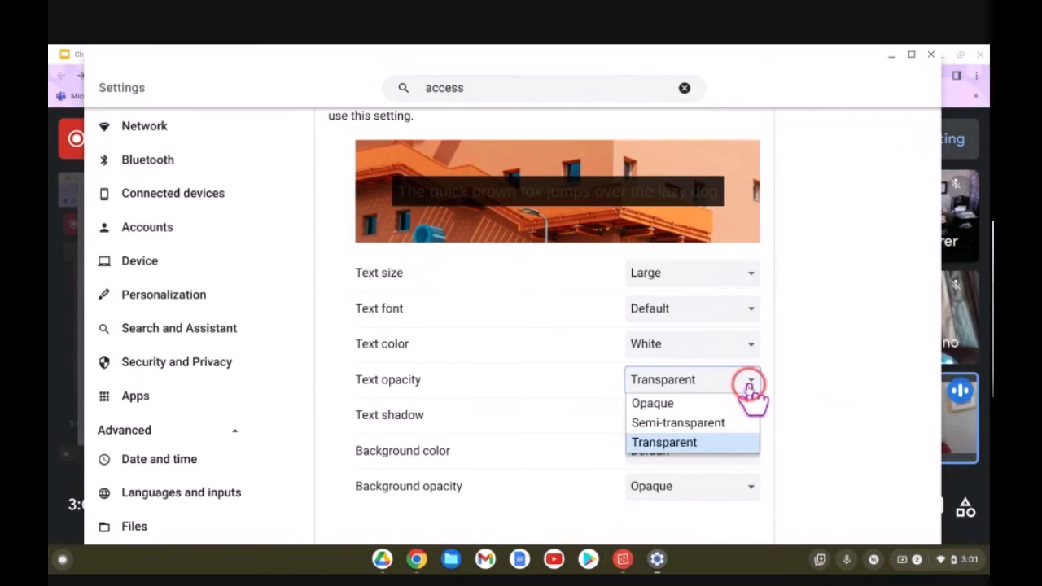
left_click(738, 403)
- Try the Raised and Depressed caption text shadows and restore the text shadow to None
left_click(750, 418)
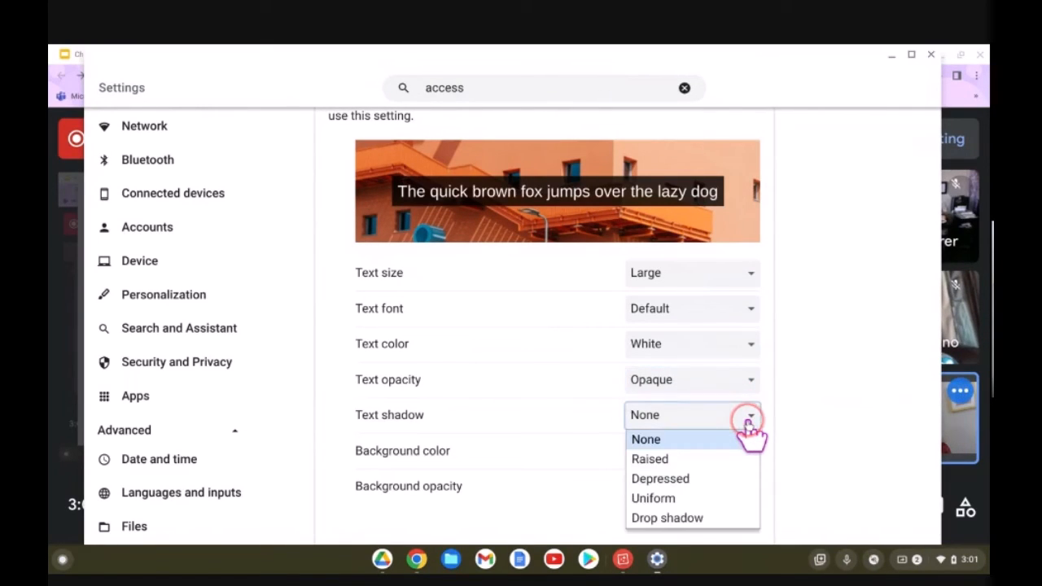
left_click(727, 462)
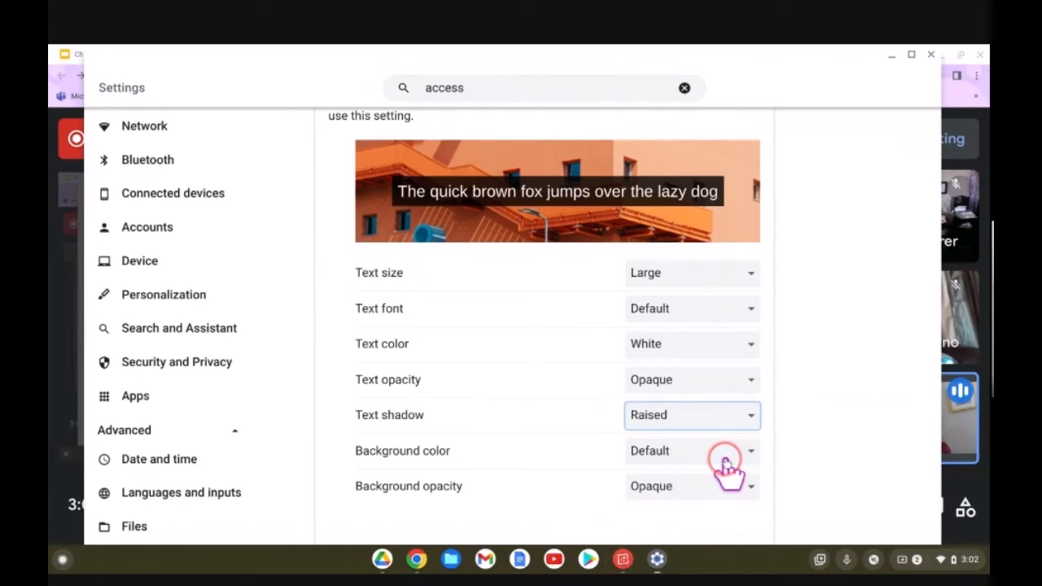
left_click(750, 417)
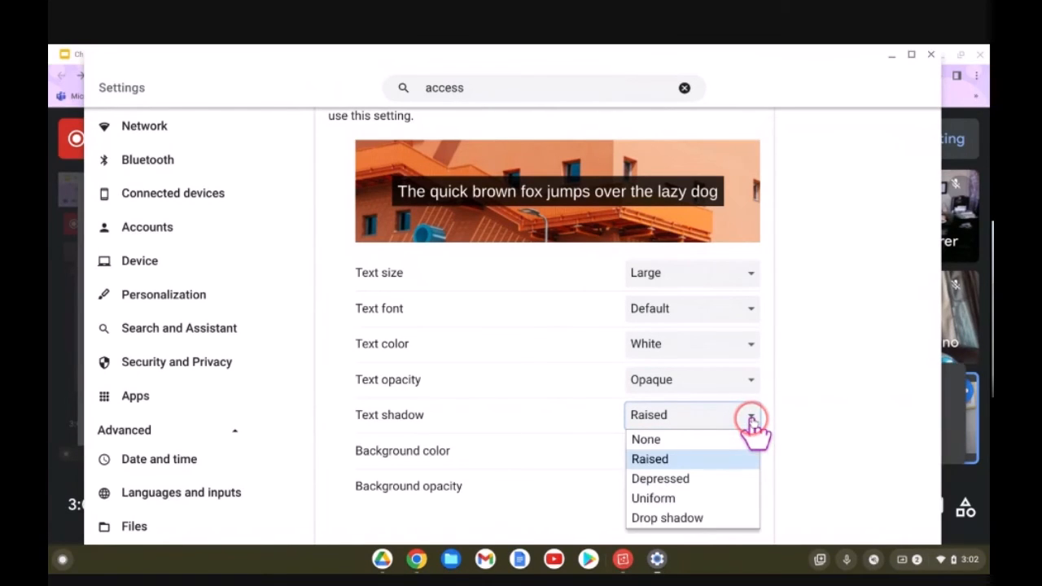
left_click(719, 478)
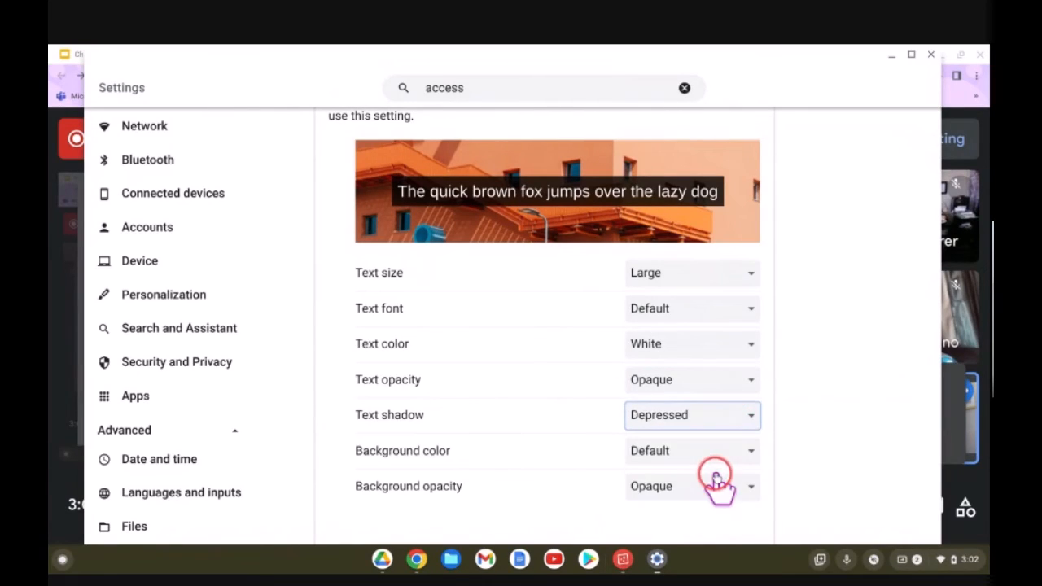
left_click(750, 419)
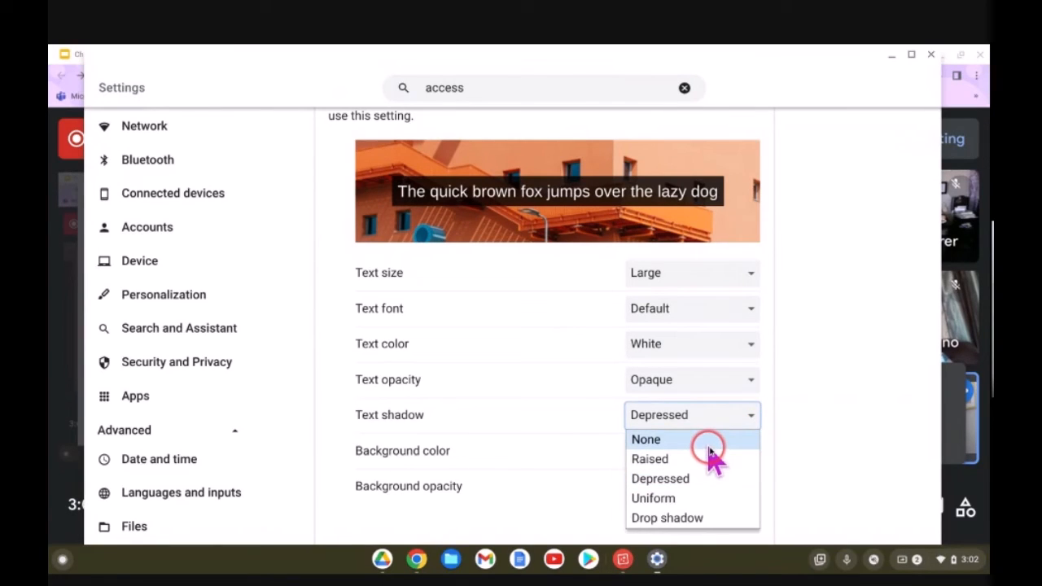
left_click(709, 445)
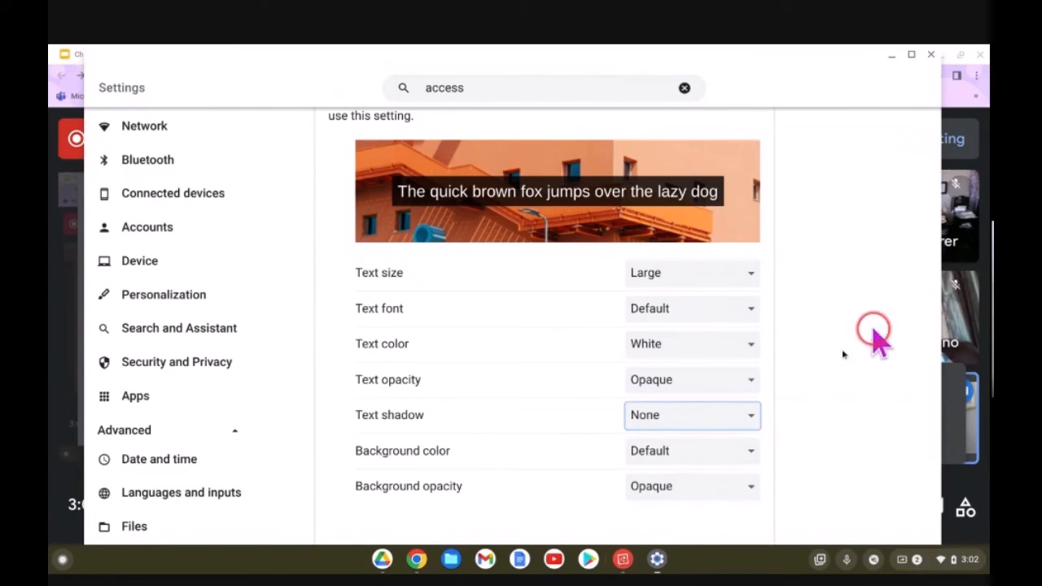
- View the caption background color choices and set the background opacity to Transparent after trying Semi-transparent
left_click(750, 451)
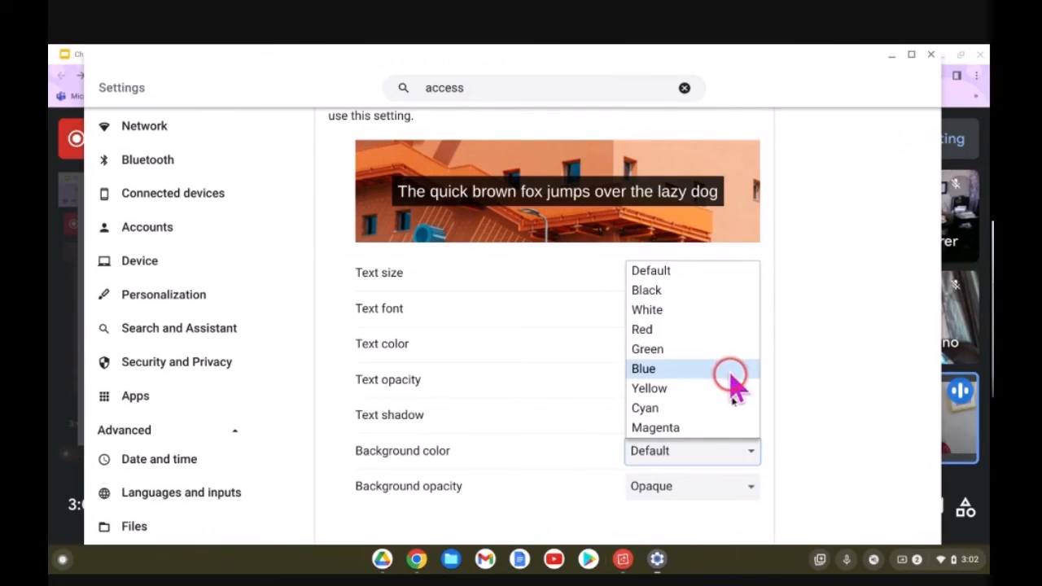
left_click(744, 488)
left_click(747, 488)
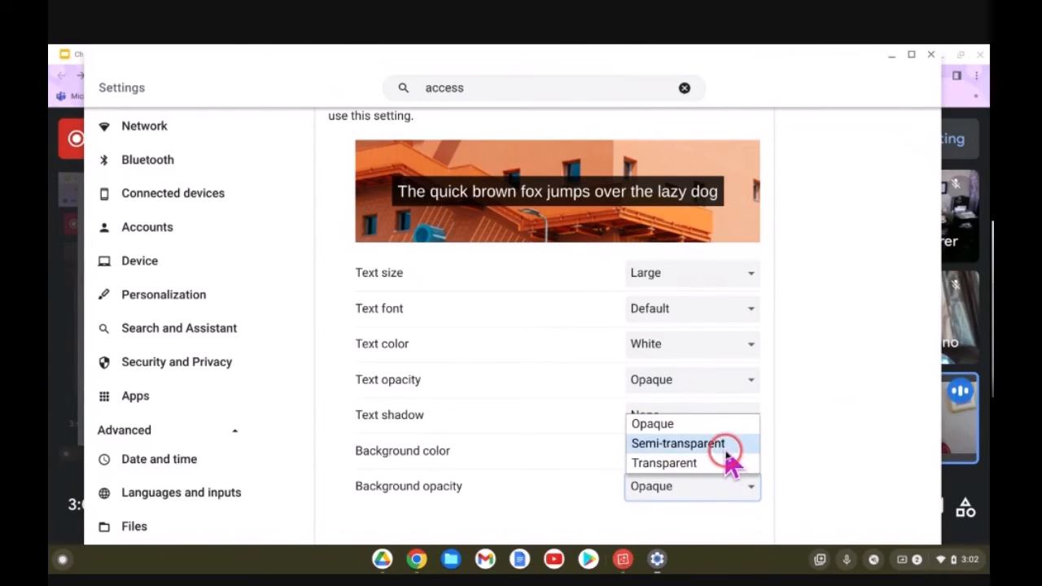
left_click(726, 454)
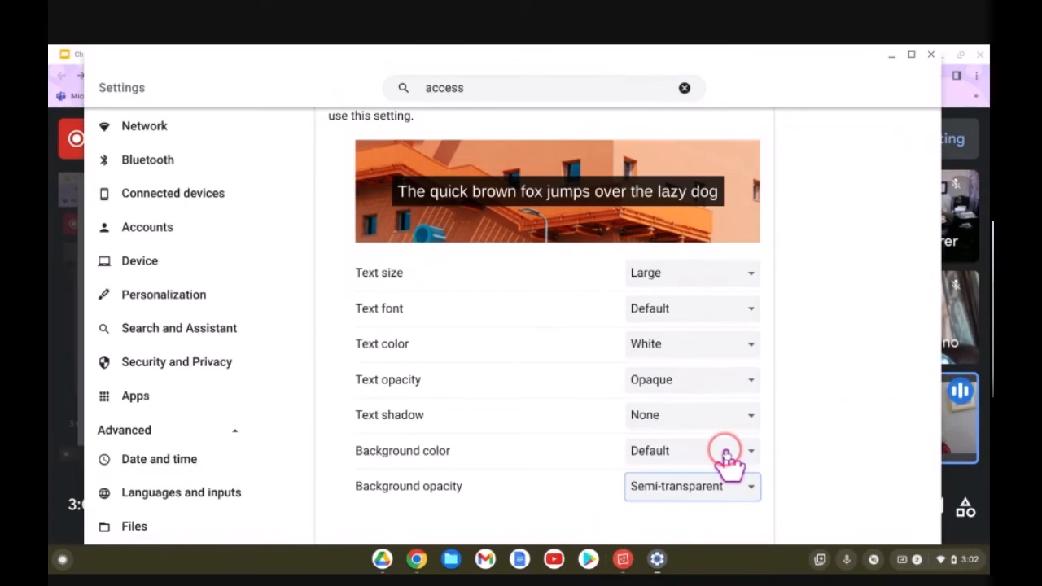
left_click(751, 491)
left_click(737, 464)
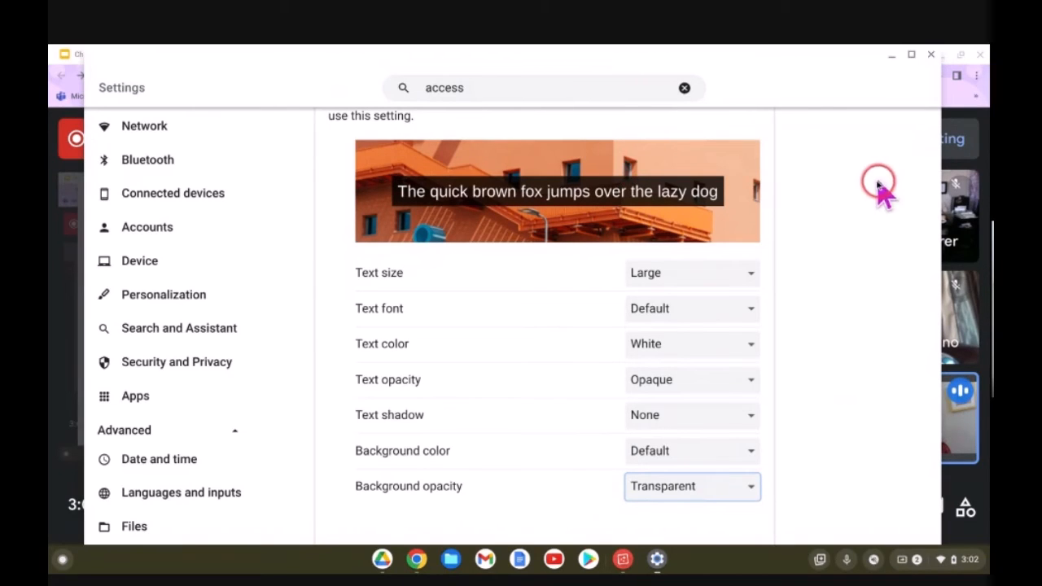
- Move the Settings window aside and open the in-call messages in the Google Meet call
left_click_drag(752, 67, 595, 83)
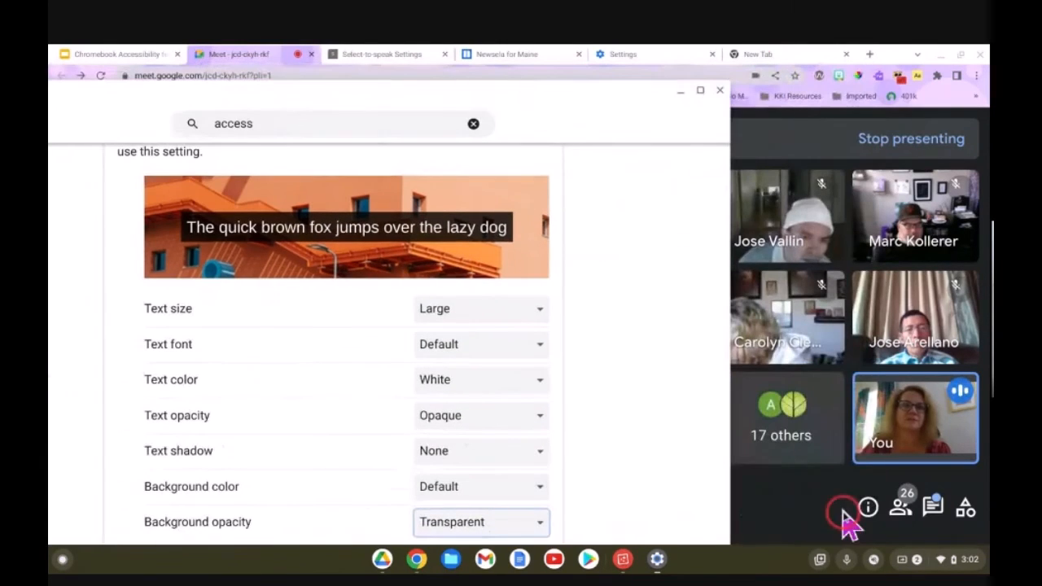
left_click(937, 518)
left_click(934, 509)
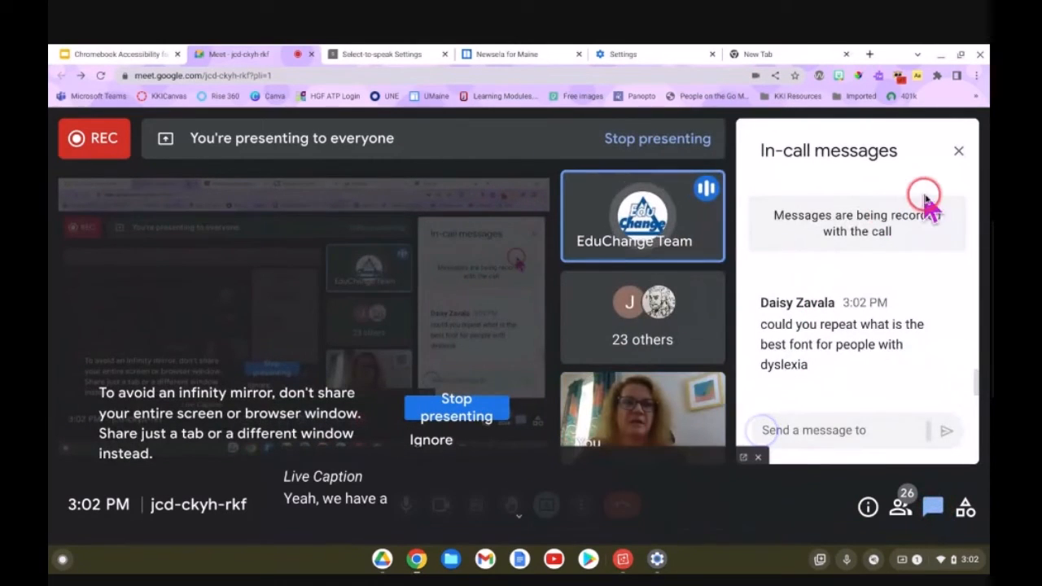
- Close the in-call messages and switch back to the Settings window, maximized and clear of the Meet presenting notification
left_click(958, 151)
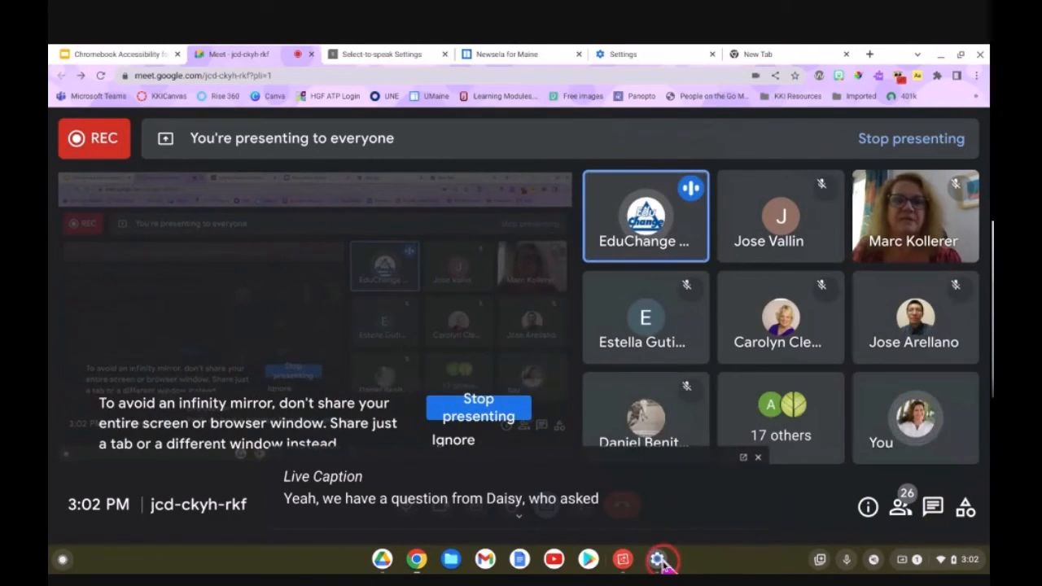
left_click(659, 560)
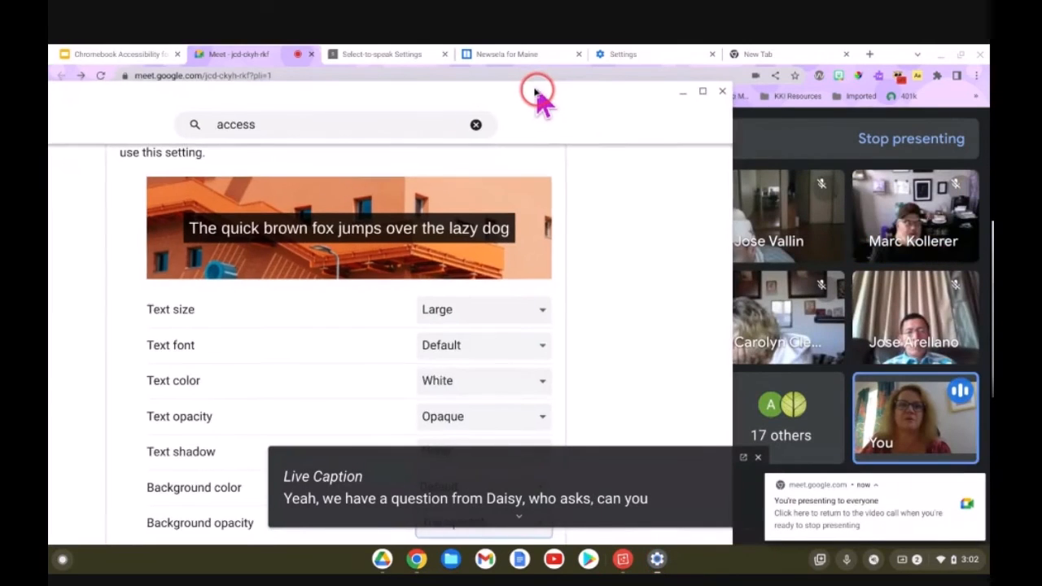
left_click_drag(537, 93, 697, 49)
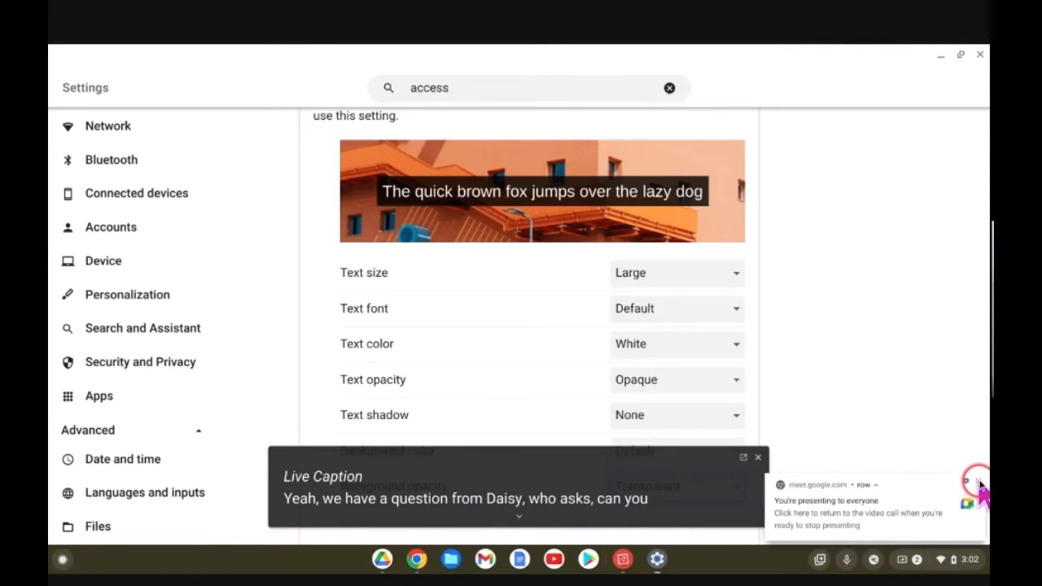
left_click(980, 485)
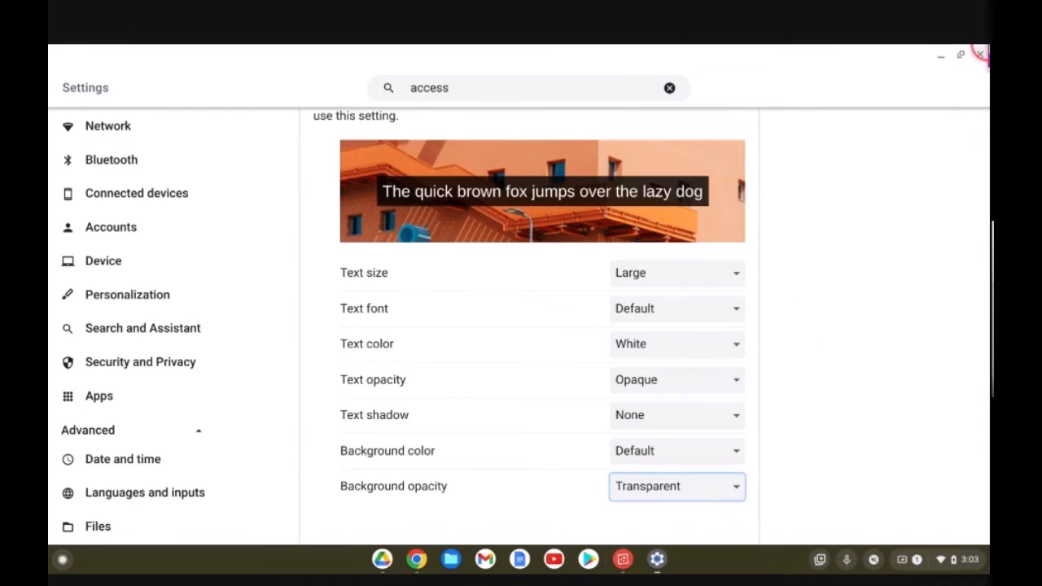
- Close the Settings window and stop presenting the screen in the Google Meet call
left_click(982, 56)
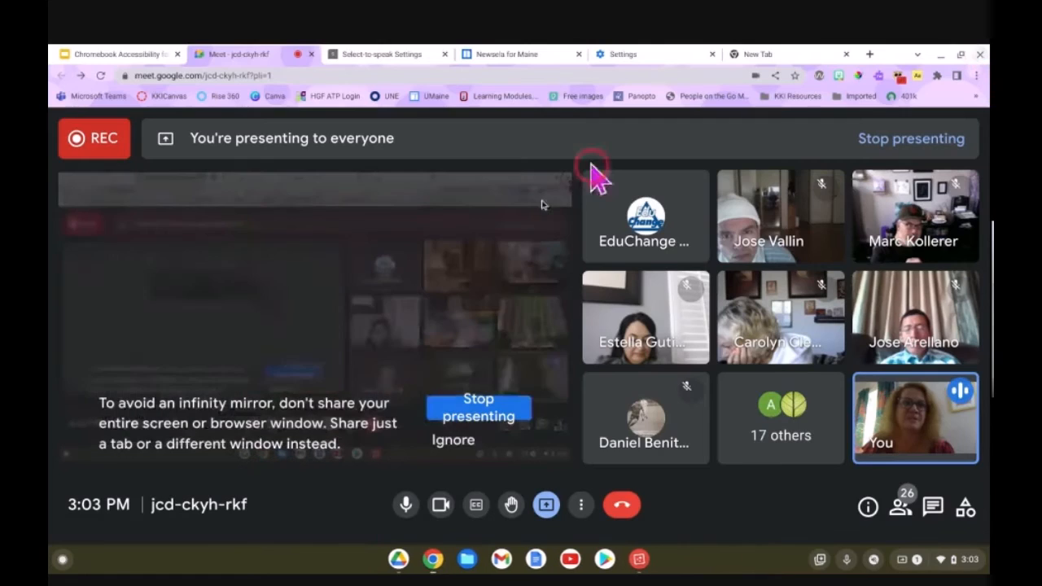
left_click(473, 432)
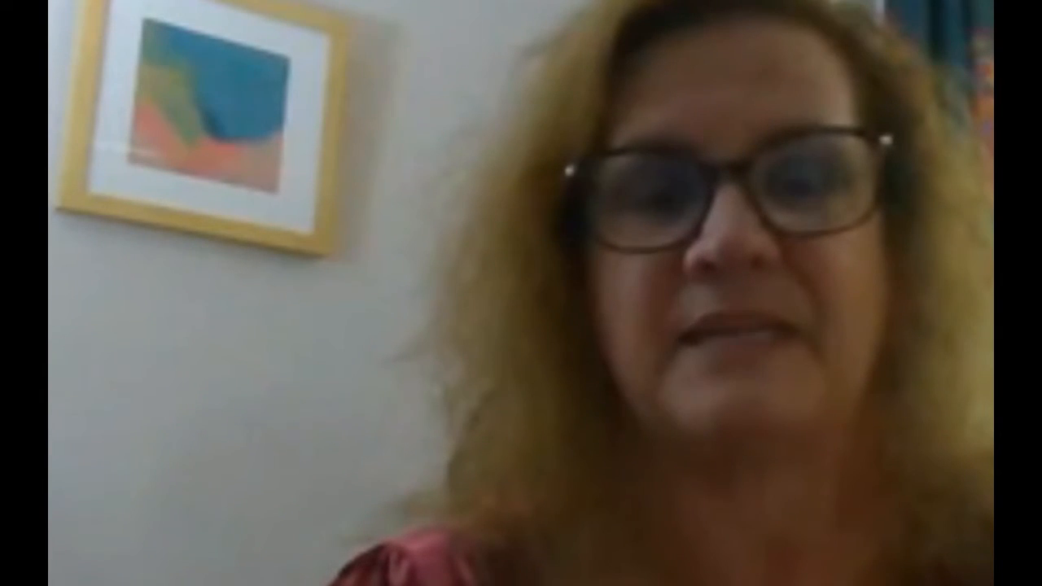